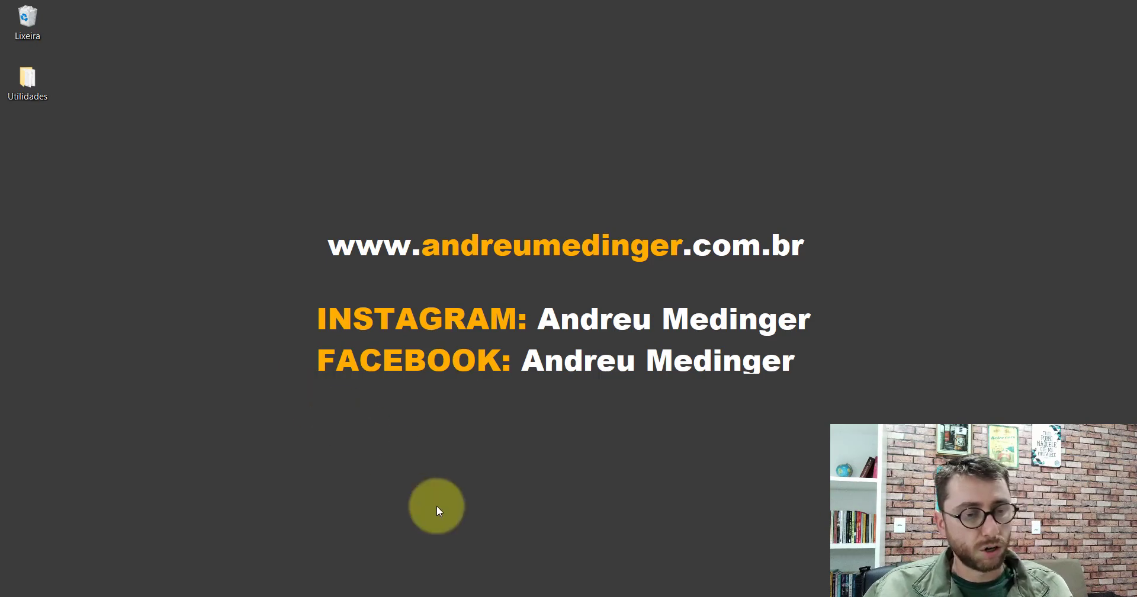
- Restore the empty Peça1 part window from the taskbar
{"action": "left_click", "coordinate": [456, 593]}
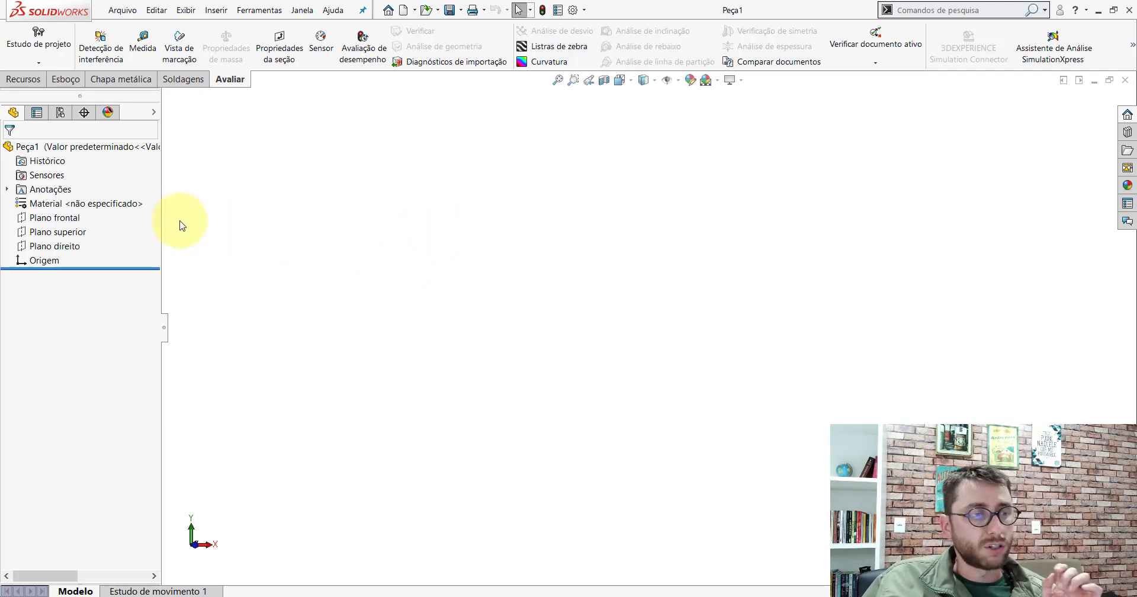
- Start a sketch on the front plane and draw a centre rectangle from the origin
{"action": "left_click", "coordinate": [58, 218]}
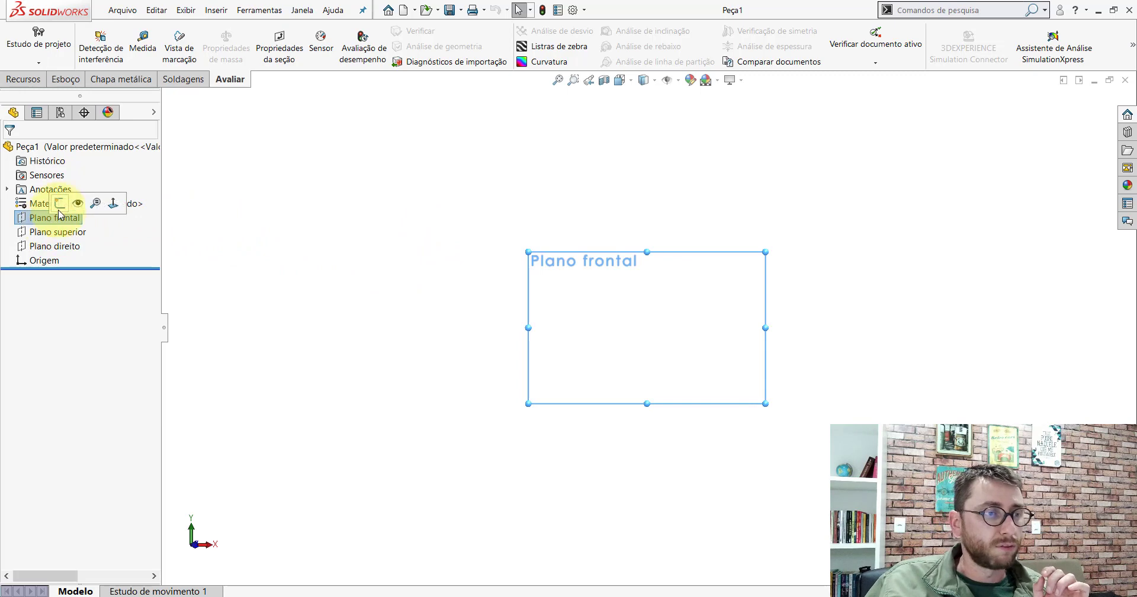
{"action": "left_click", "coordinate": [59, 203]}
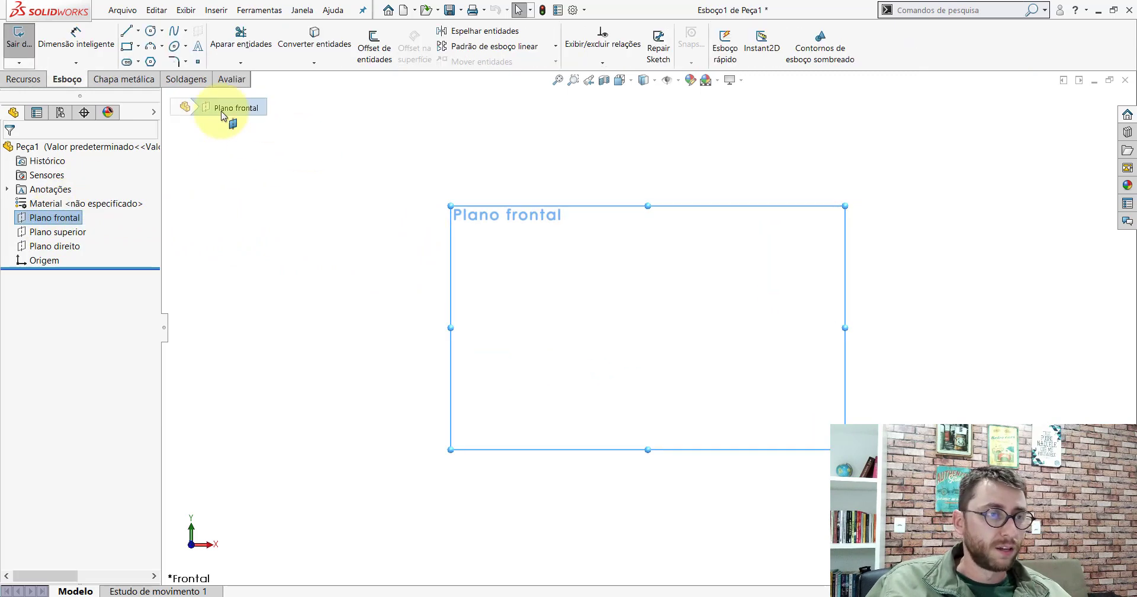
{"action": "left_click", "coordinate": [138, 46]}
{"action": "left_click", "coordinate": [149, 77]}
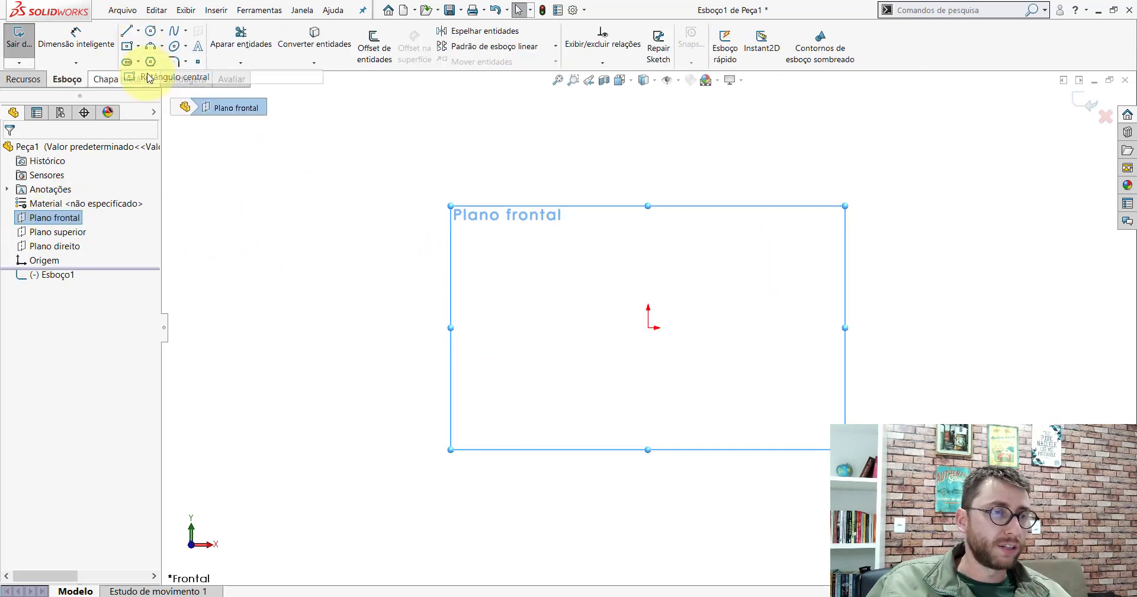
{"action": "left_click", "coordinate": [149, 77]}
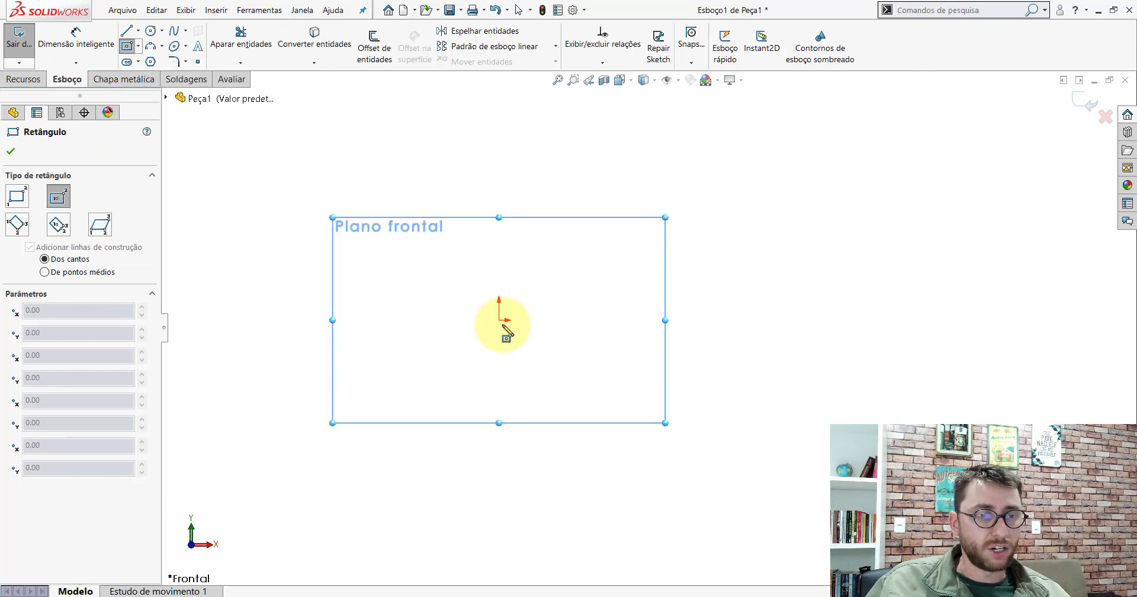
{"action": "left_click", "coordinate": [501, 323]}
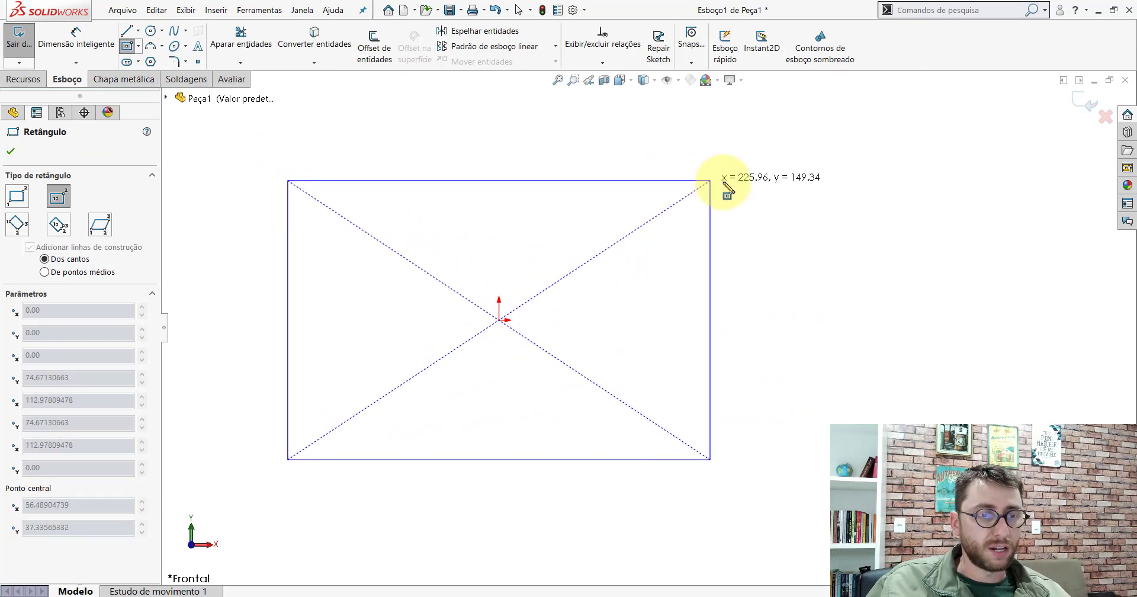
{"action": "left_click", "coordinate": [727, 178]}
{"action": "key", "text": "Escape"}
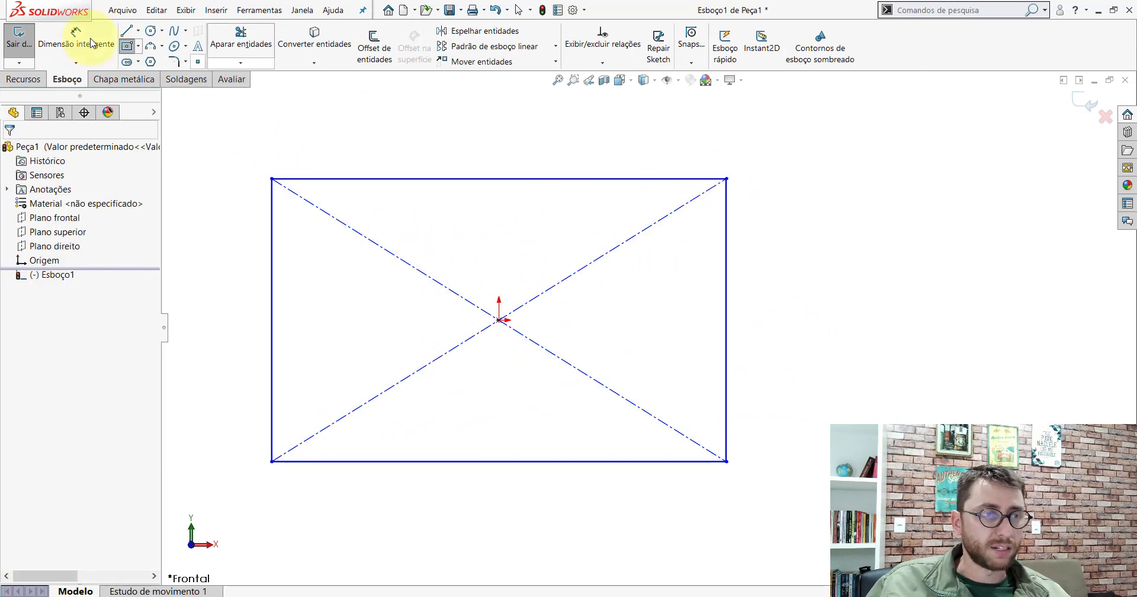
- Dimension the rectangle 250 mm wide and 100 mm tall
{"action": "left_click", "coordinate": [92, 43]}
{"action": "left_click", "coordinate": [526, 179]}
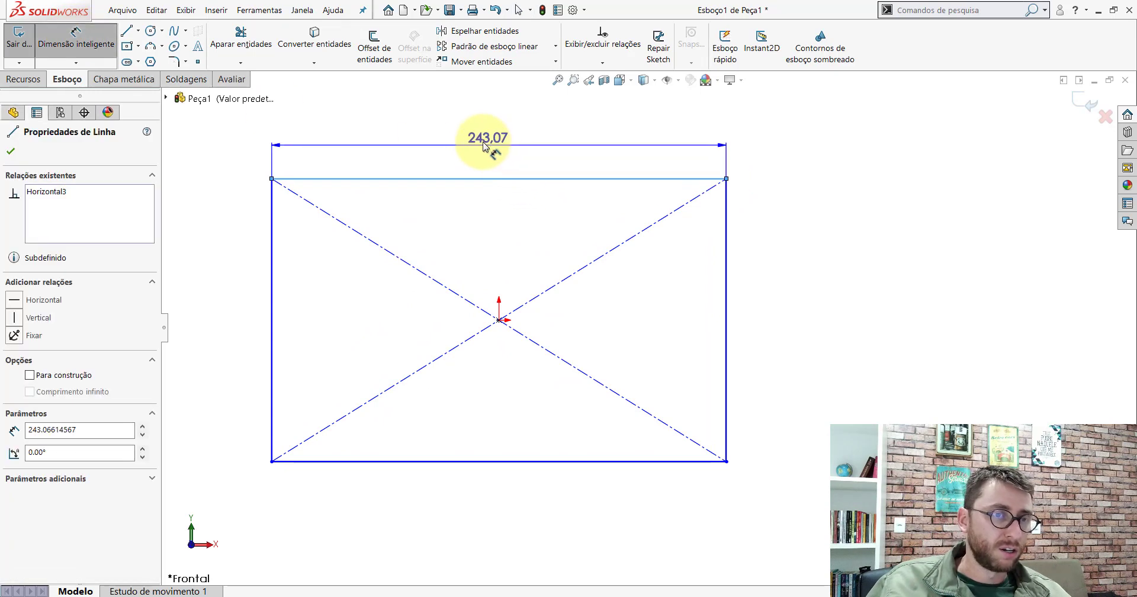
{"action": "left_click", "coordinate": [485, 146]}
{"action": "type", "text": "250"}
{"action": "key", "text": "Return"}
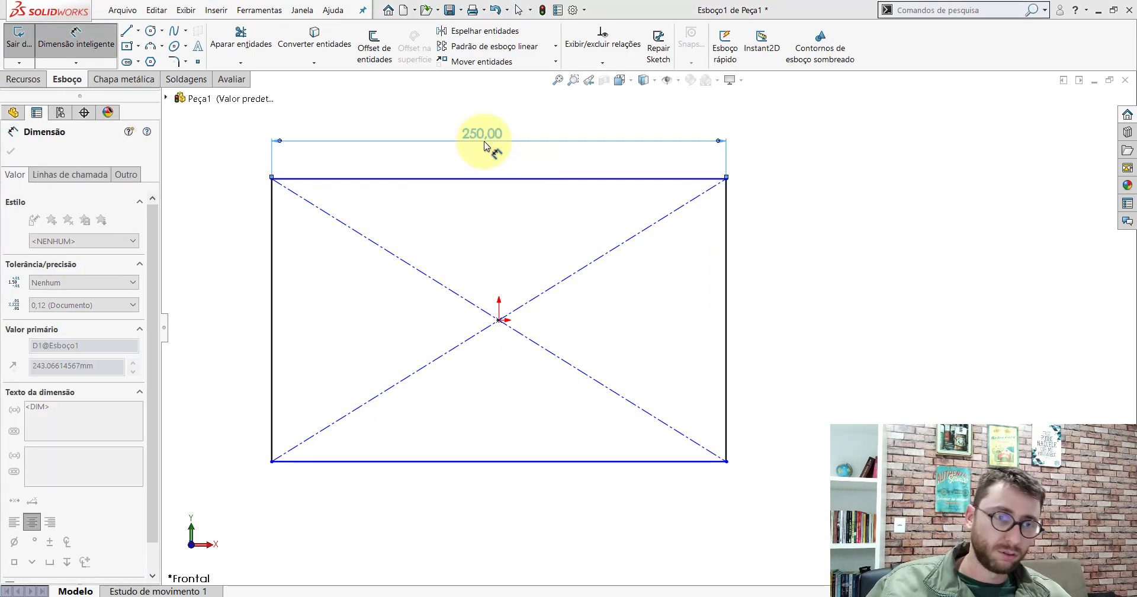
{"action": "left_click", "coordinate": [727, 219]}
{"action": "left_click", "coordinate": [794, 310]}
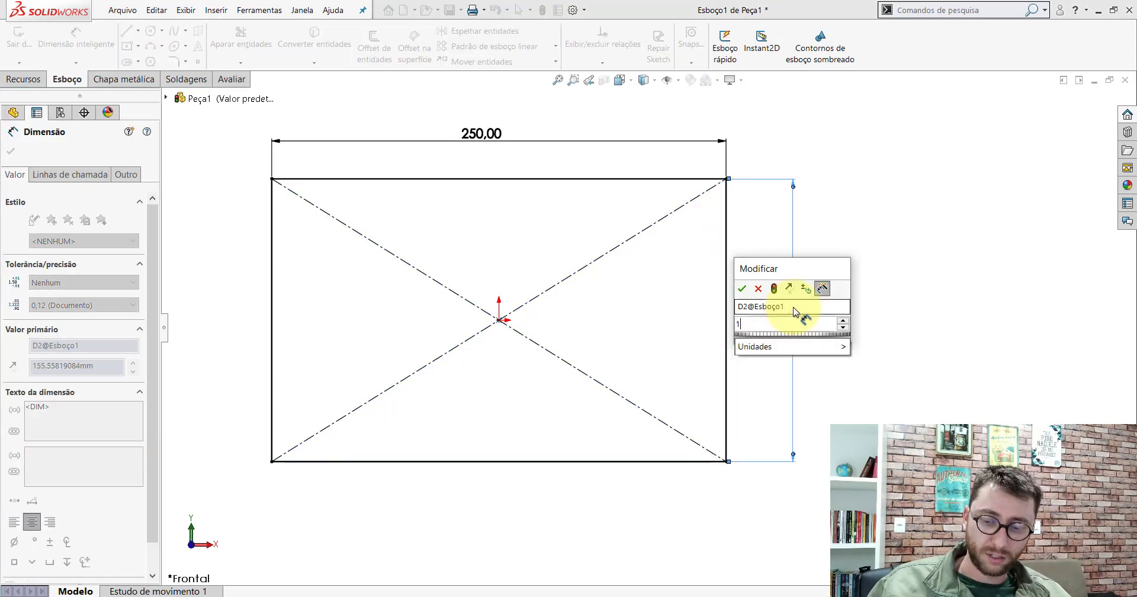
{"action": "type", "text": "12"}
{"action": "key", "text": "BackSpace"}
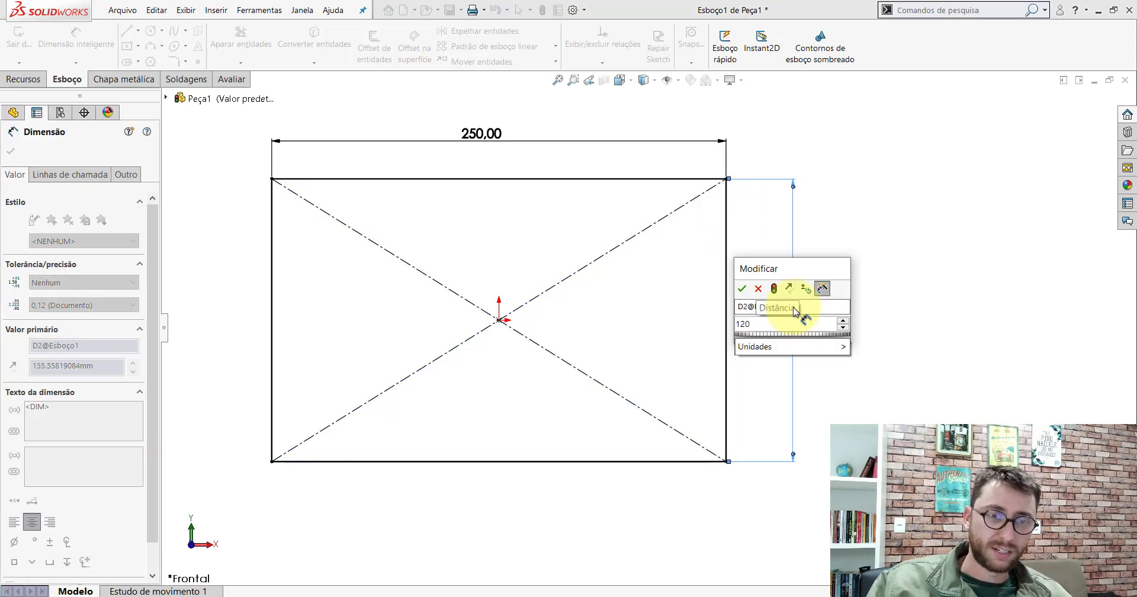
{"action": "type", "text": "00"}
{"action": "key", "text": "Return"}
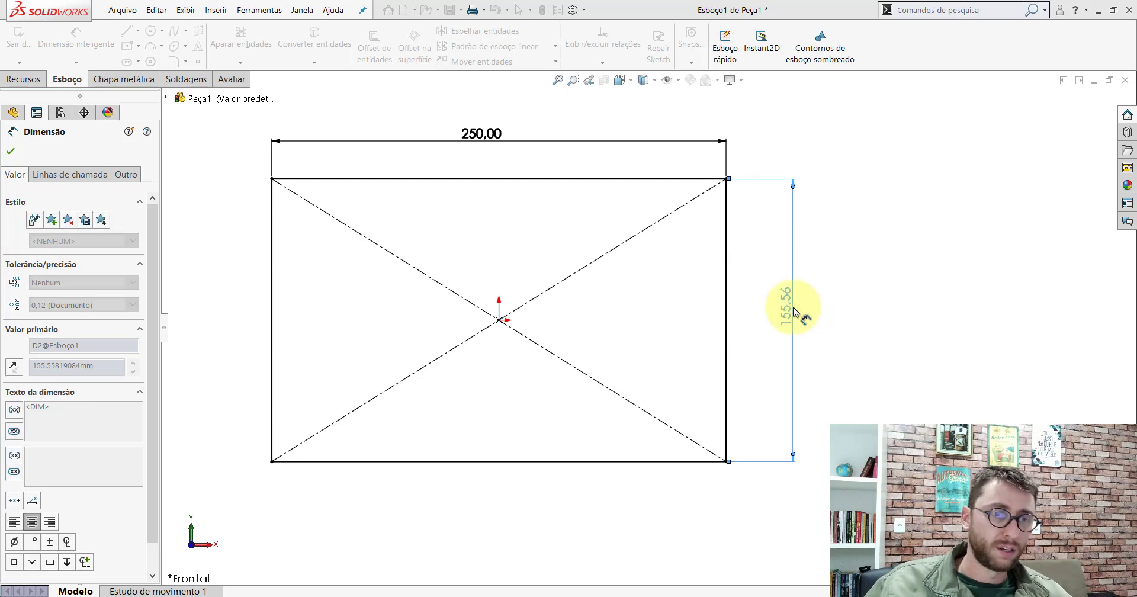
- Turn the rectangle sketch into a sheet-metal base flange 9.53 mm thick
{"action": "left_click", "coordinate": [11, 151]}
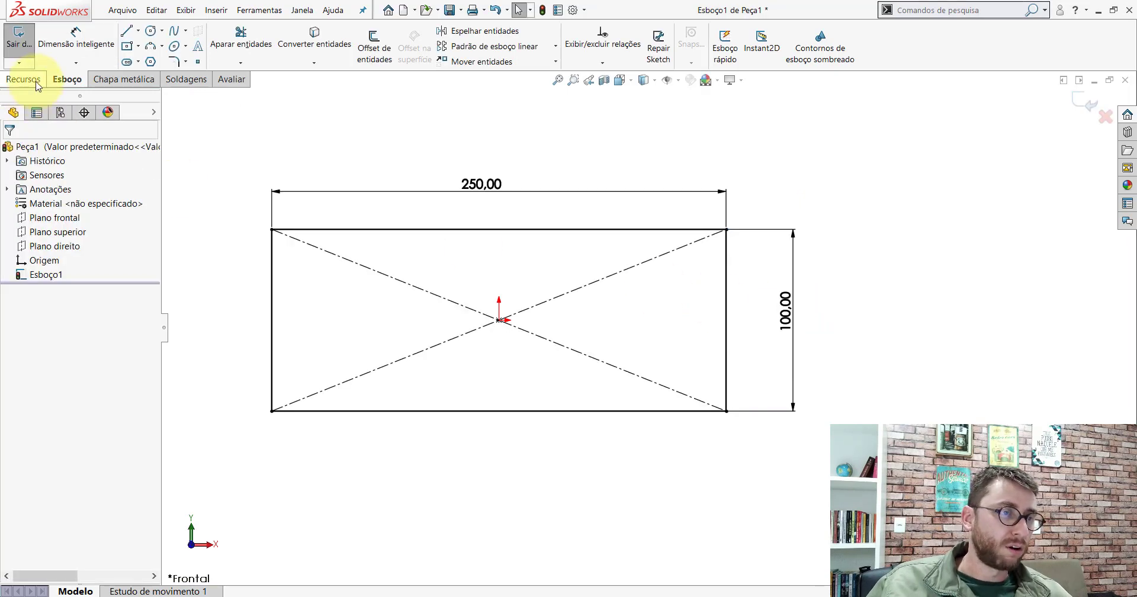
{"action": "left_click", "coordinate": [26, 80]}
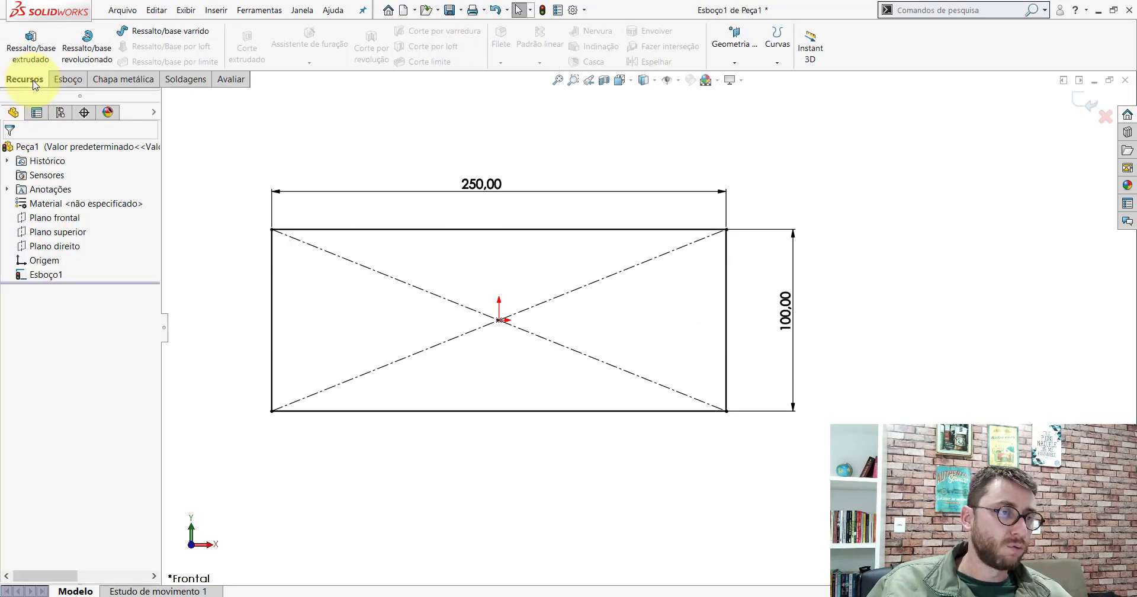
{"action": "left_click", "coordinate": [113, 79]}
{"action": "left_click", "coordinate": [32, 39]}
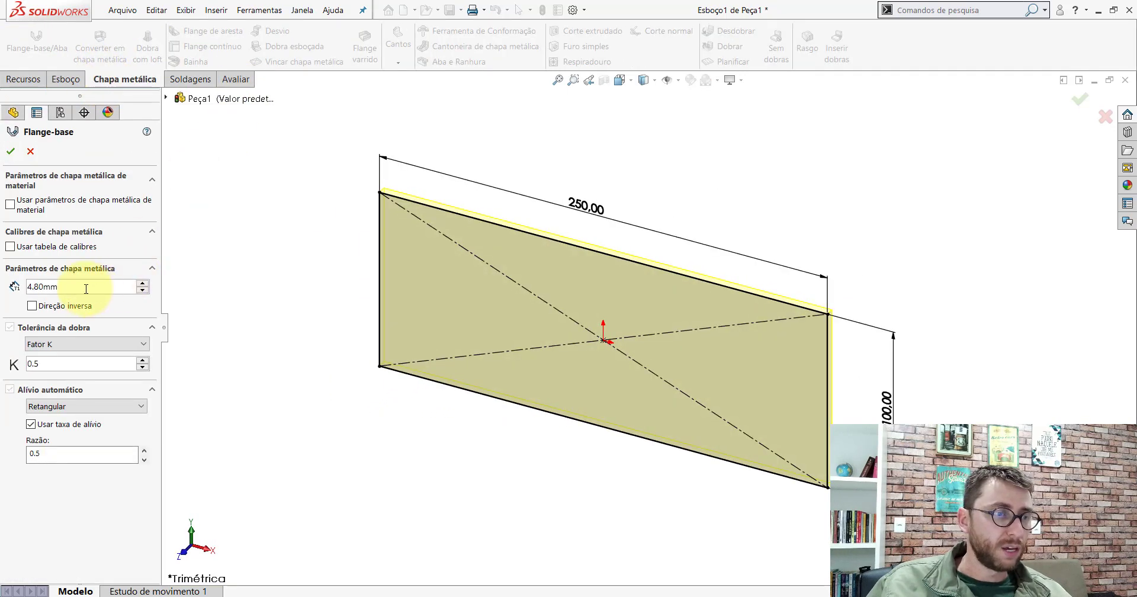
{"action": "left_click", "coordinate": [86, 288]}
{"action": "type", "text": "9"}
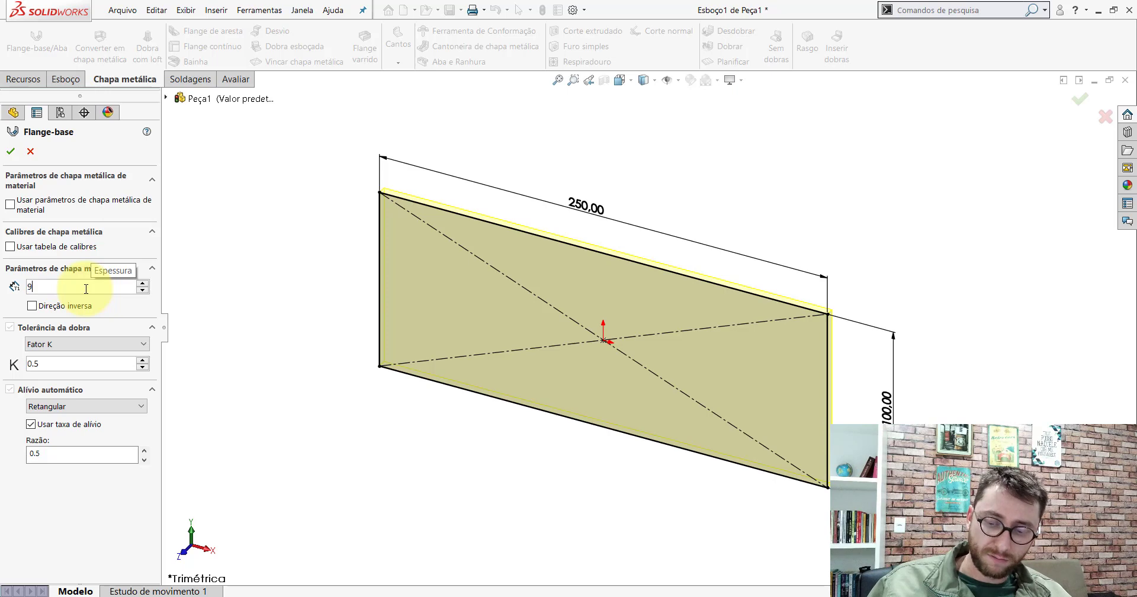
{"action": "type", "text": "."}
{"action": "type", "text": "3"}
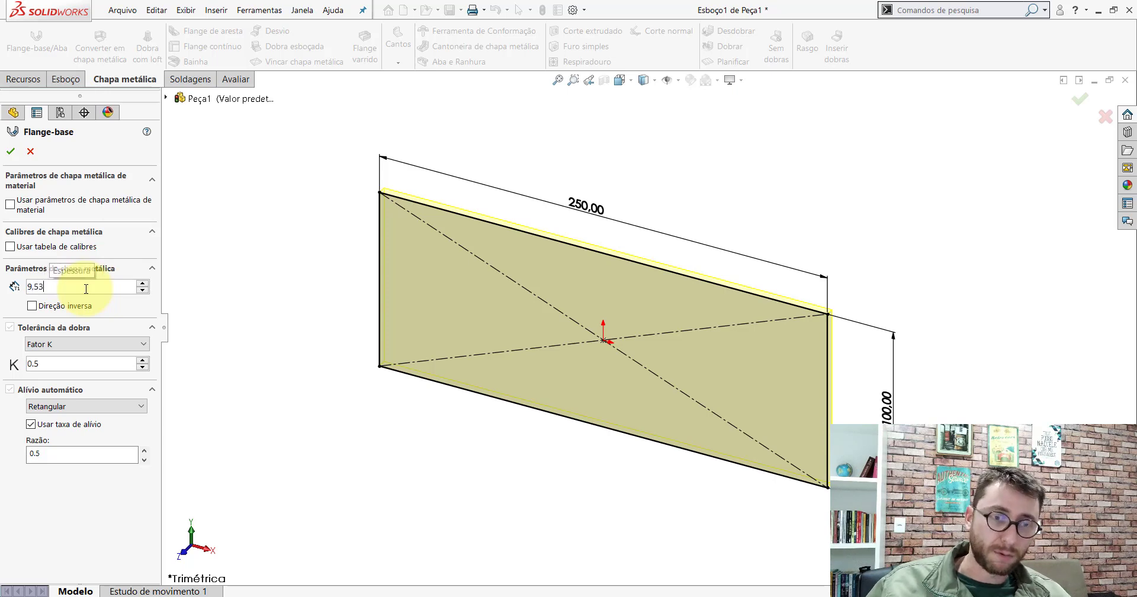
{"action": "key", "text": "Return"}
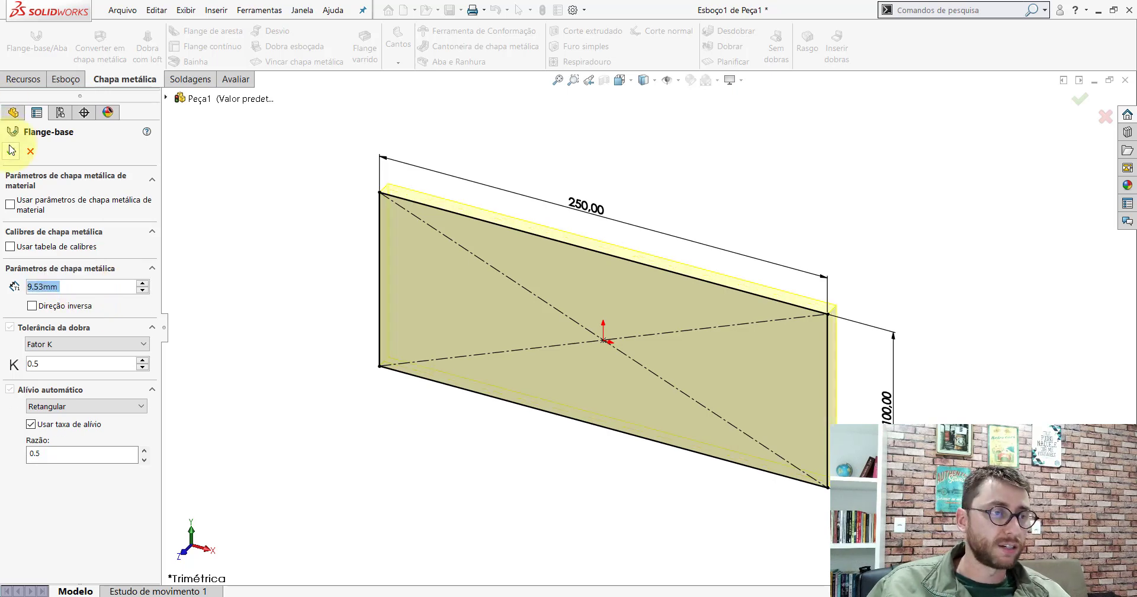
{"action": "left_click", "coordinate": [11, 151]}
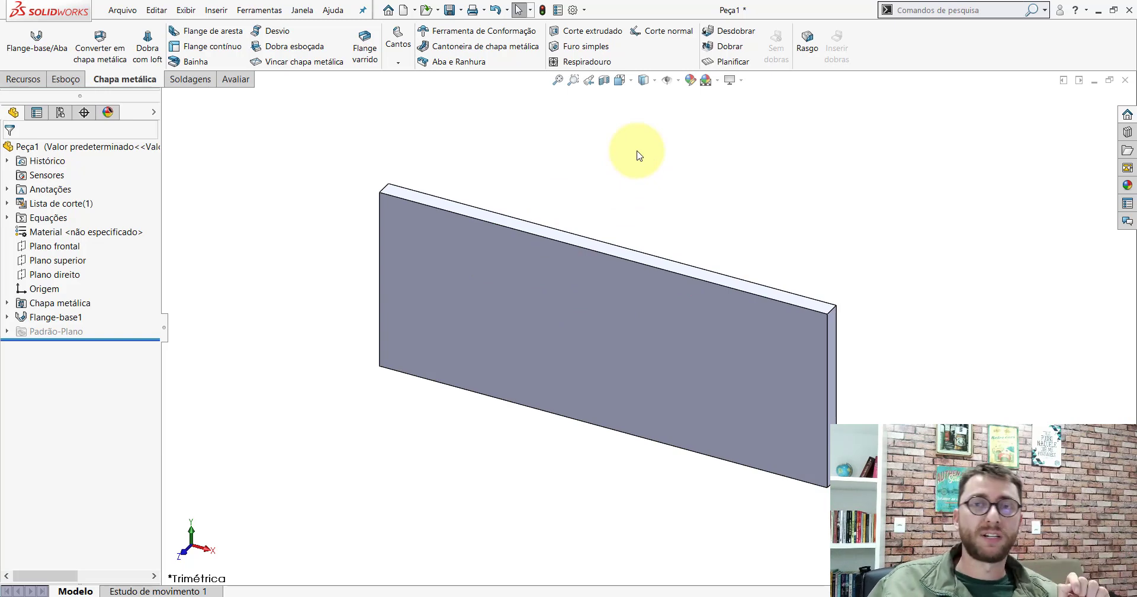
- On the plate's front face, sketch a centre rectangle from the origin as construction geometry
{"action": "left_click", "coordinate": [513, 265]}
{"action": "left_click", "coordinate": [482, 152]}
{"action": "left_click", "coordinate": [488, 261]}
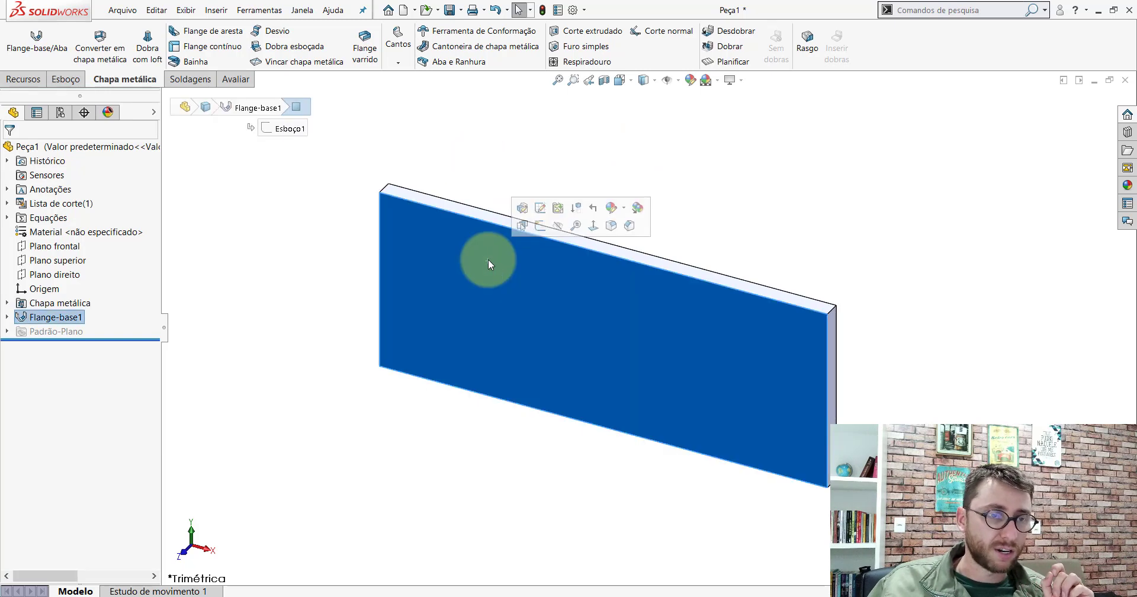
{"action": "left_click", "coordinate": [541, 224]}
{"action": "left_click", "coordinate": [446, 157]}
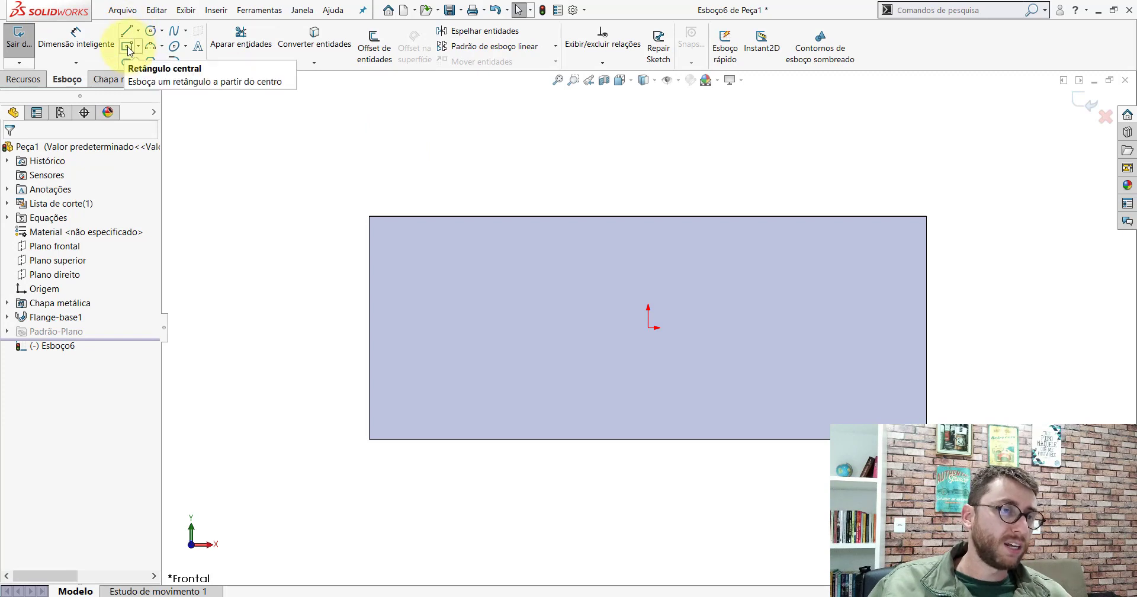
{"action": "left_click", "coordinate": [128, 47]}
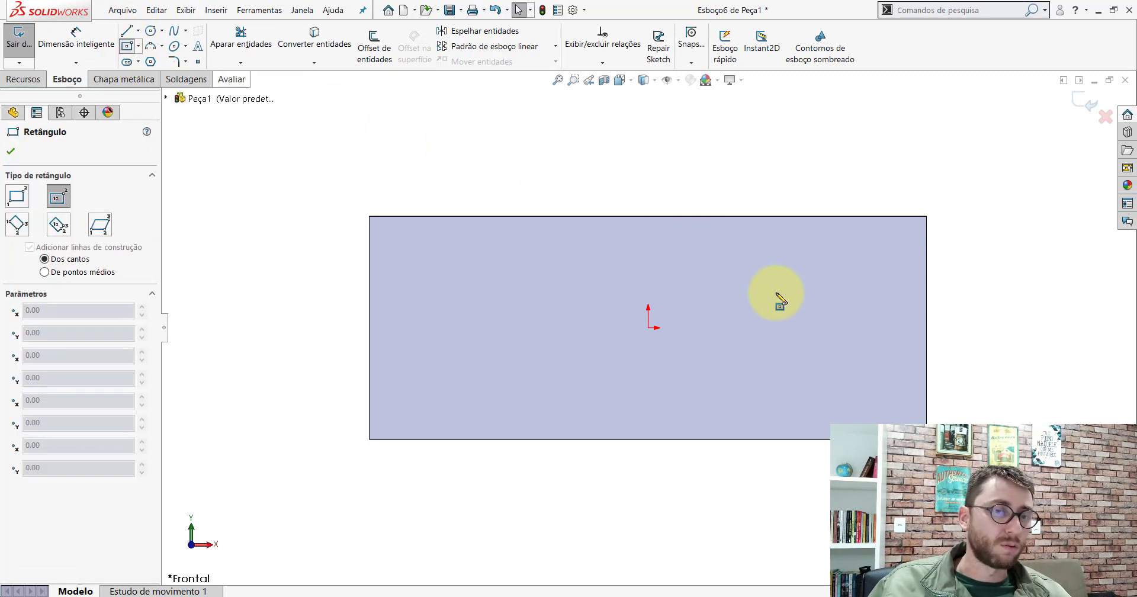
{"action": "left_click", "coordinate": [650, 328]}
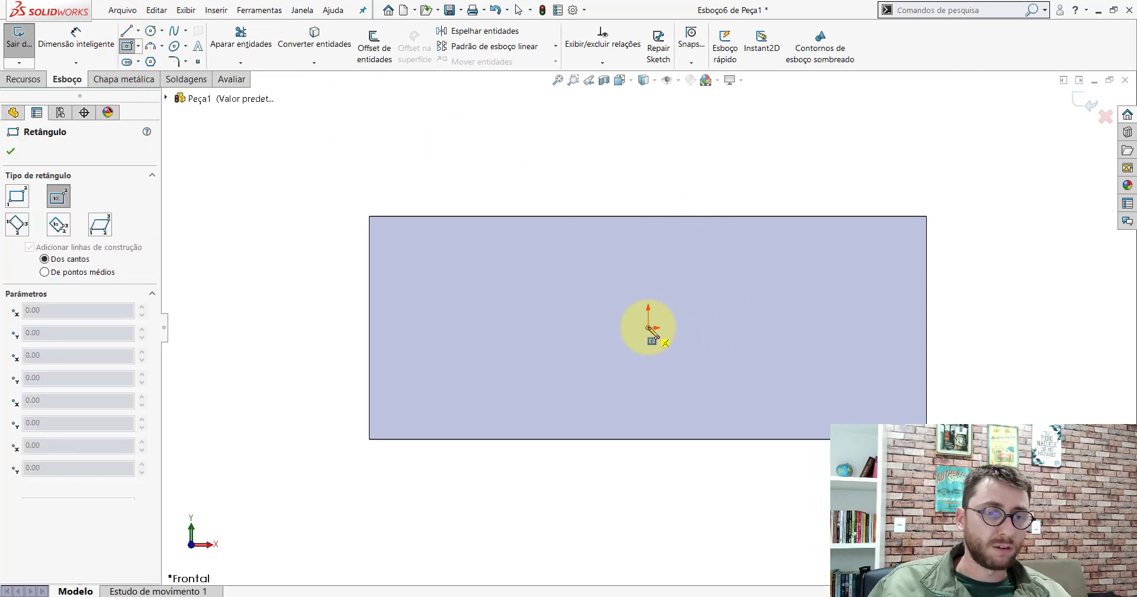
{"action": "left_click", "coordinate": [875, 245]}
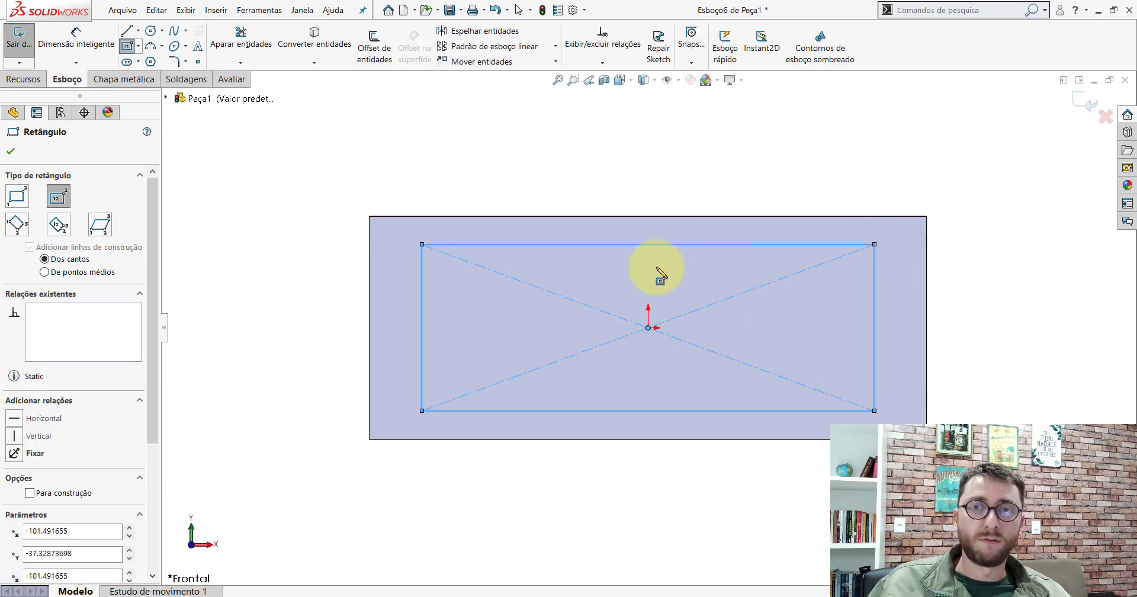
{"action": "left_click", "coordinate": [30, 492]}
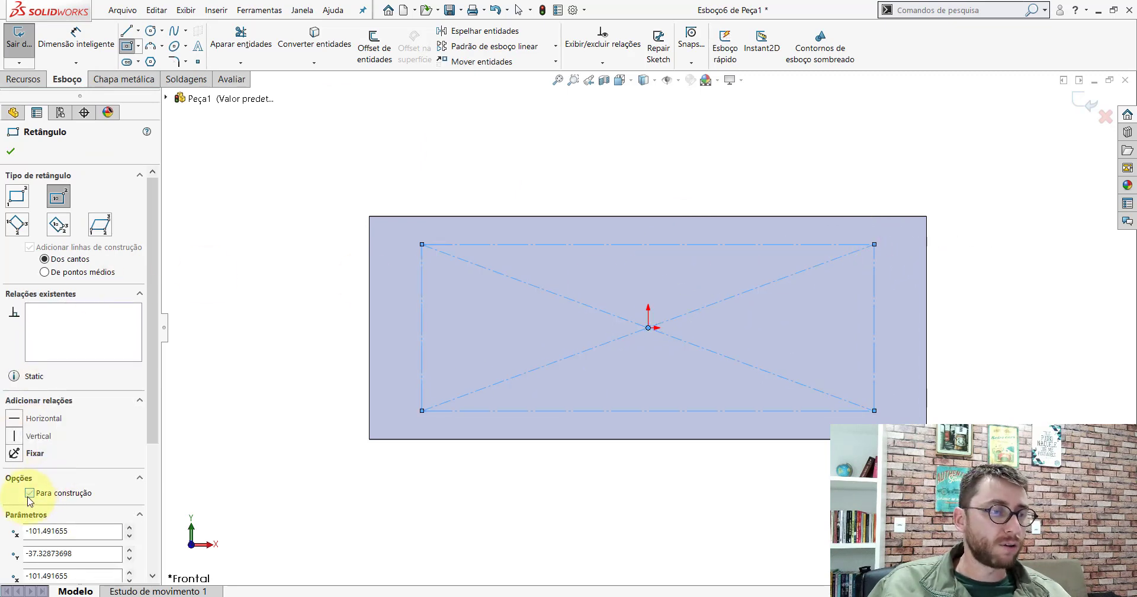
{"action": "left_click", "coordinate": [11, 151]}
- Dimension the construction rectangle 200 mm wide and 70 mm tall
{"action": "left_click", "coordinate": [76, 37]}
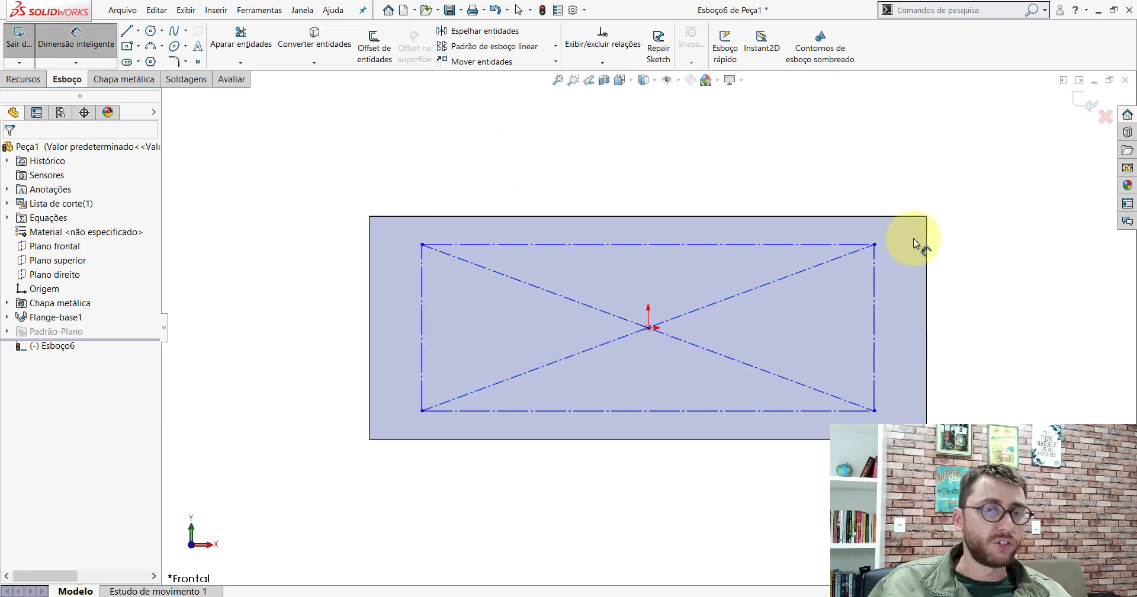
{"action": "scroll", "coordinate": [770, 249], "scroll_direction": "up", "scroll_amount": 2}
{"action": "left_click", "coordinate": [568, 293]}
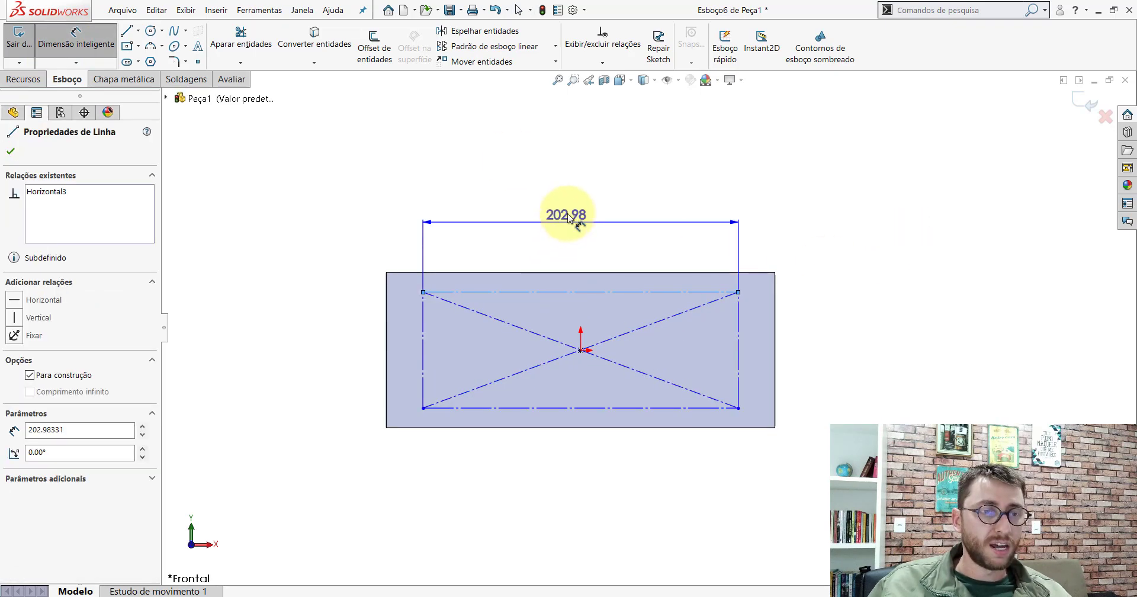
{"action": "left_click", "coordinate": [567, 216]}
{"action": "type", "text": "200"}
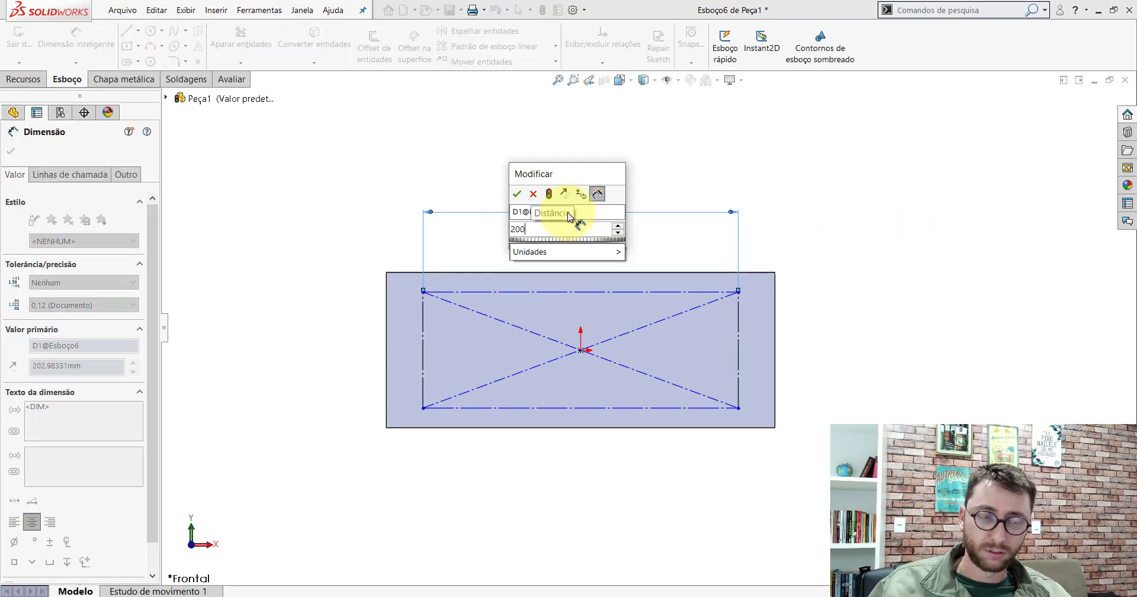
{"action": "key", "text": "Return"}
{"action": "left_click", "coordinate": [426, 323]}
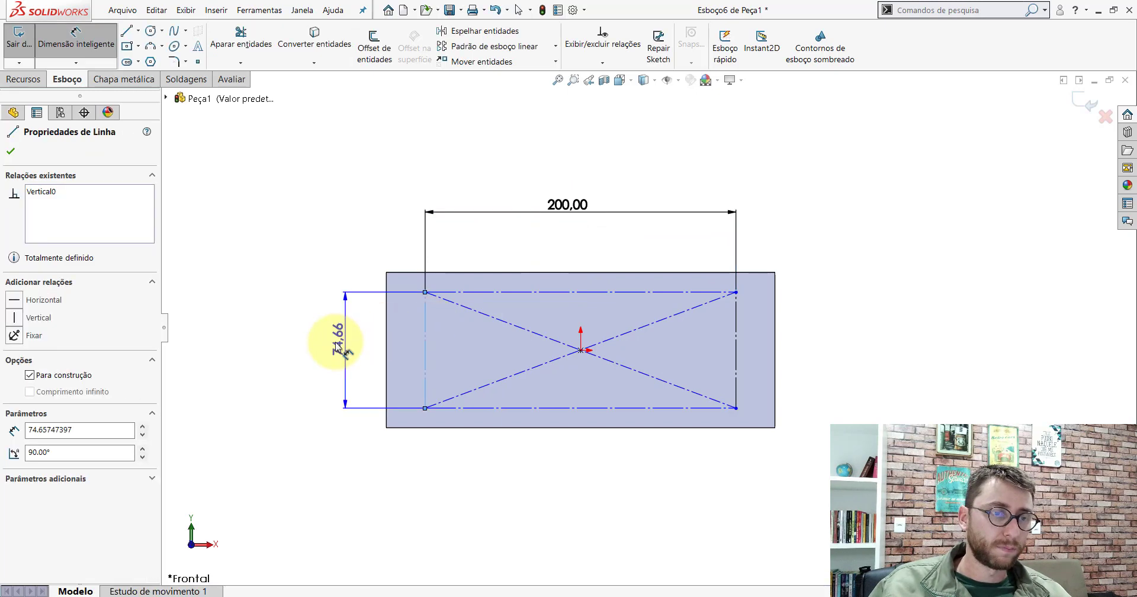
{"action": "left_click", "coordinate": [337, 347]}
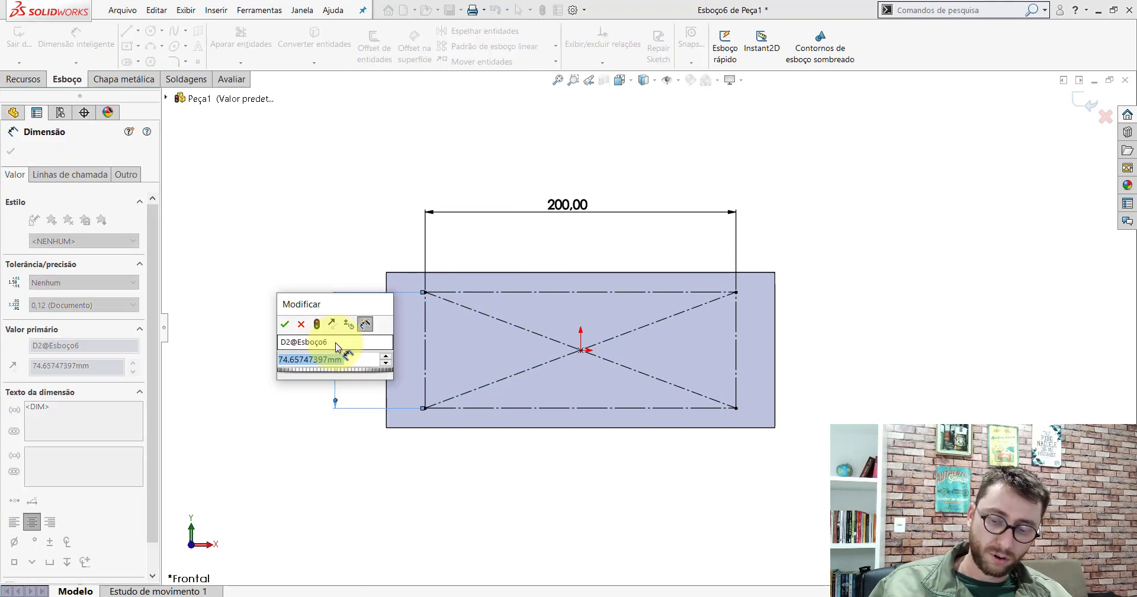
{"action": "type", "text": "70"}
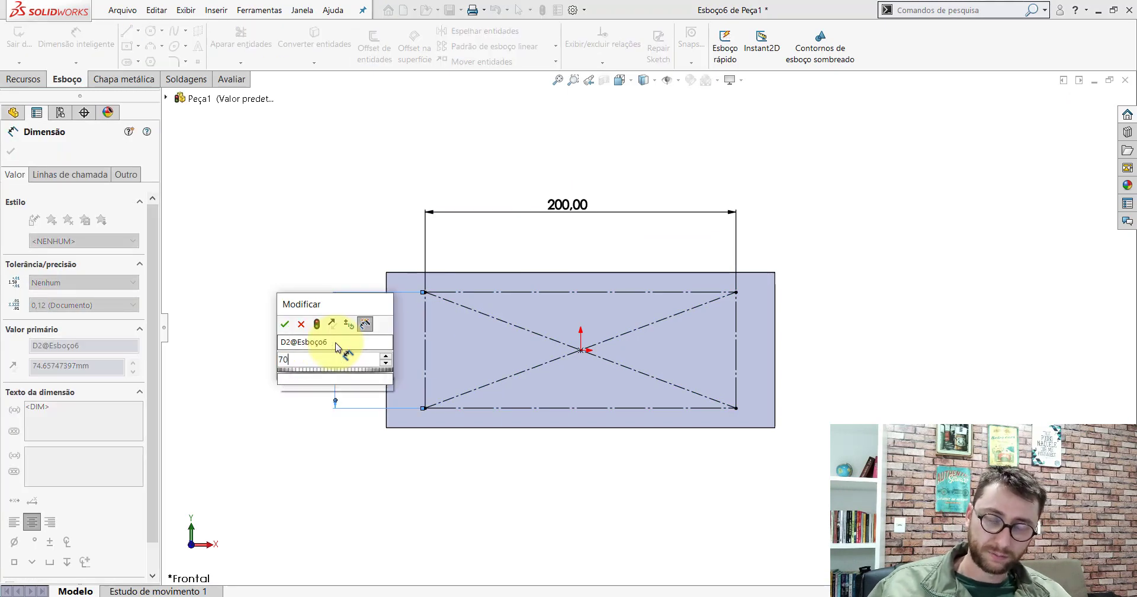
{"action": "key", "text": "Return"}
{"action": "key", "text": "Escape"}
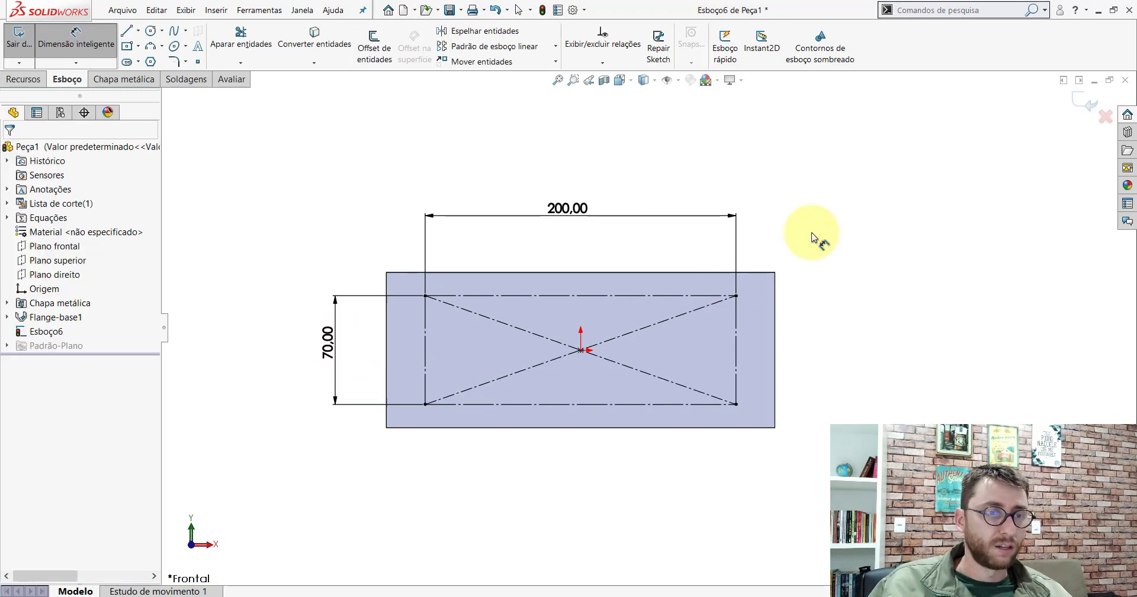
- Draw a circle centred on each of the rectangle's four corners
{"action": "left_click", "coordinate": [151, 32]}
{"action": "left_click", "coordinate": [424, 296]}
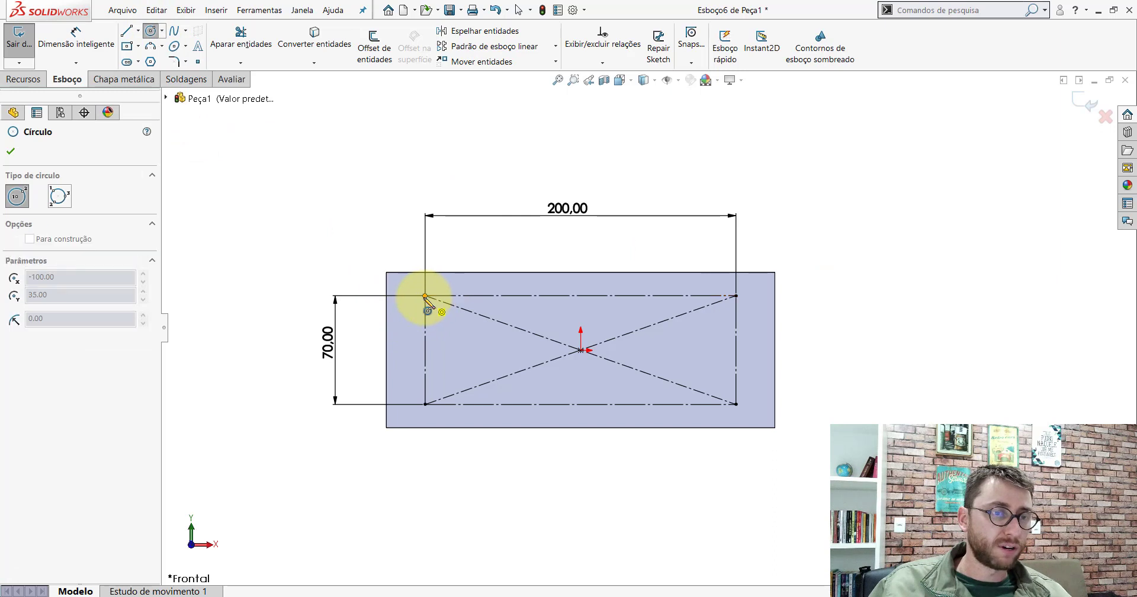
{"action": "left_click", "coordinate": [435, 305]}
{"action": "left_click", "coordinate": [736, 295]}
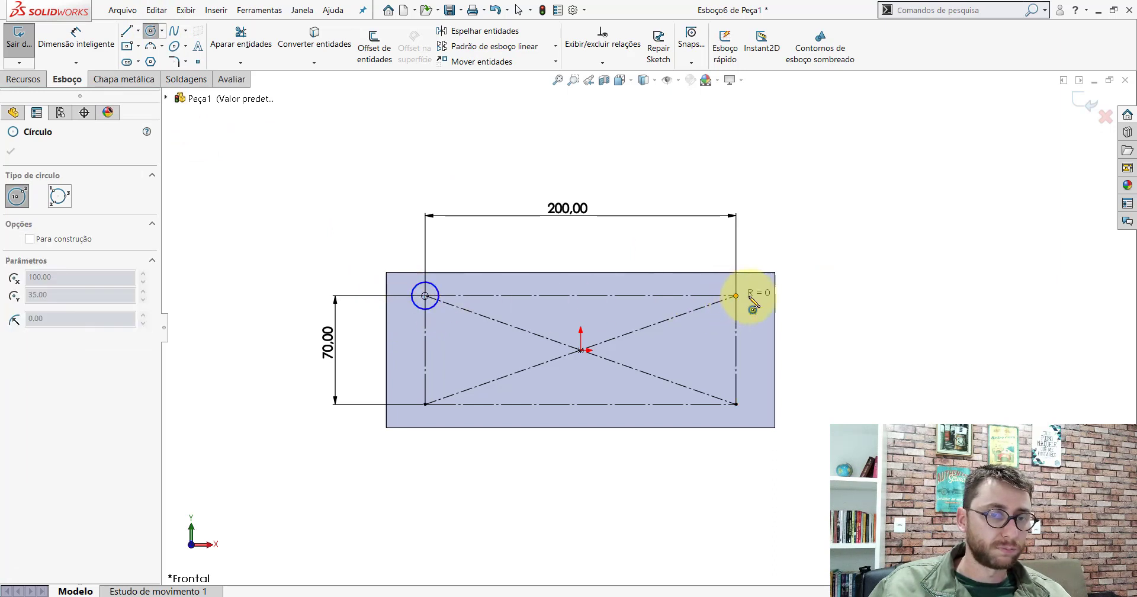
{"action": "left_click", "coordinate": [747, 306]}
{"action": "left_click", "coordinate": [425, 404]}
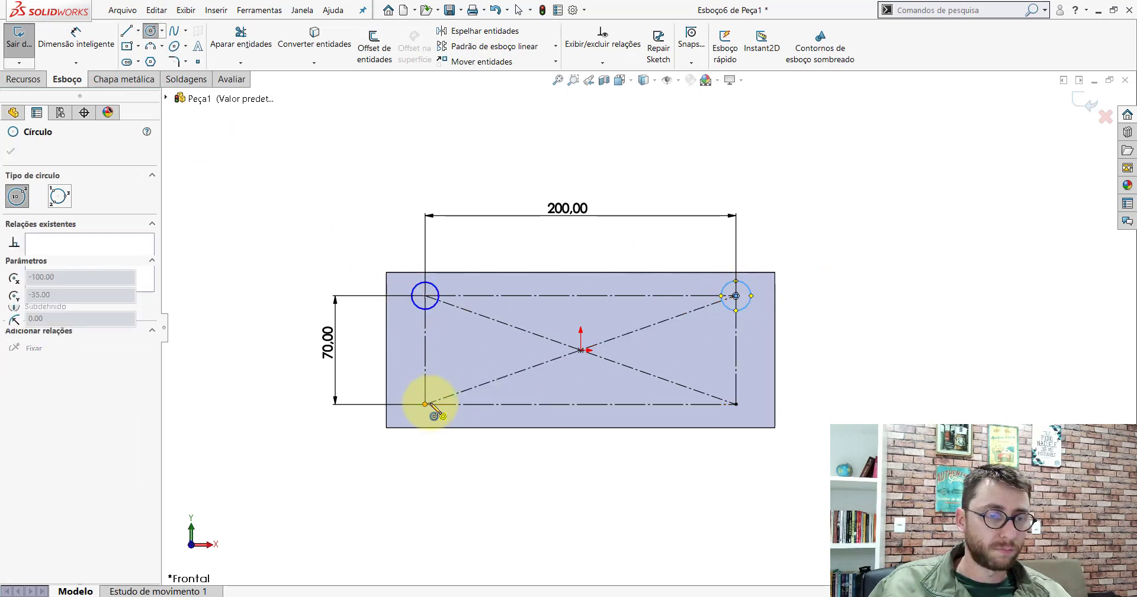
{"action": "left_click", "coordinate": [434, 412]}
{"action": "left_click", "coordinate": [736, 405]}
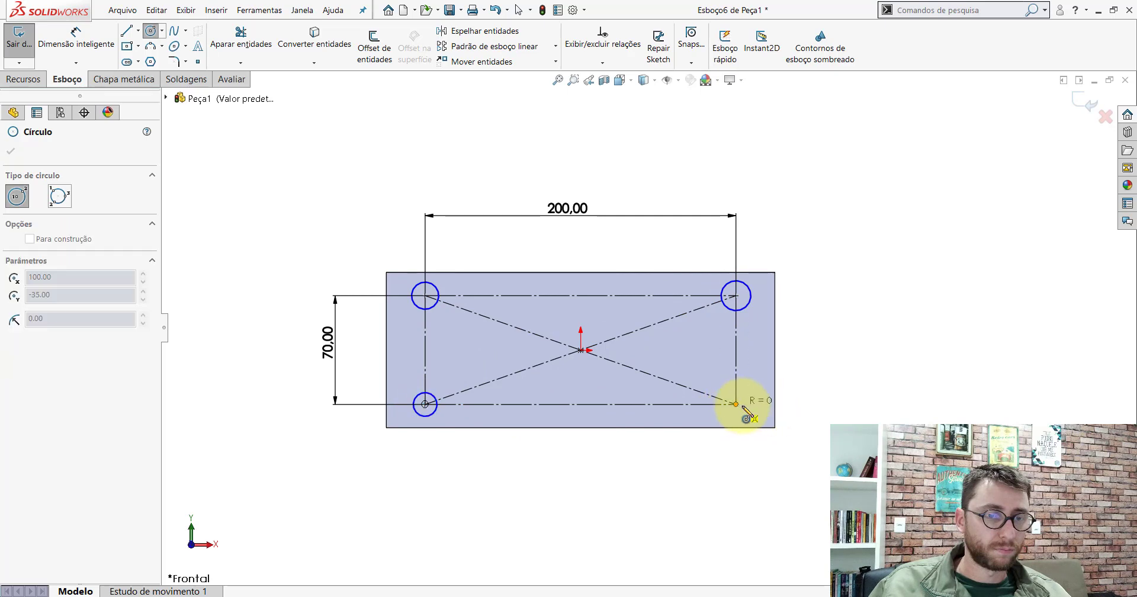
{"action": "left_click", "coordinate": [744, 413]}
{"action": "key", "text": "Escape"}
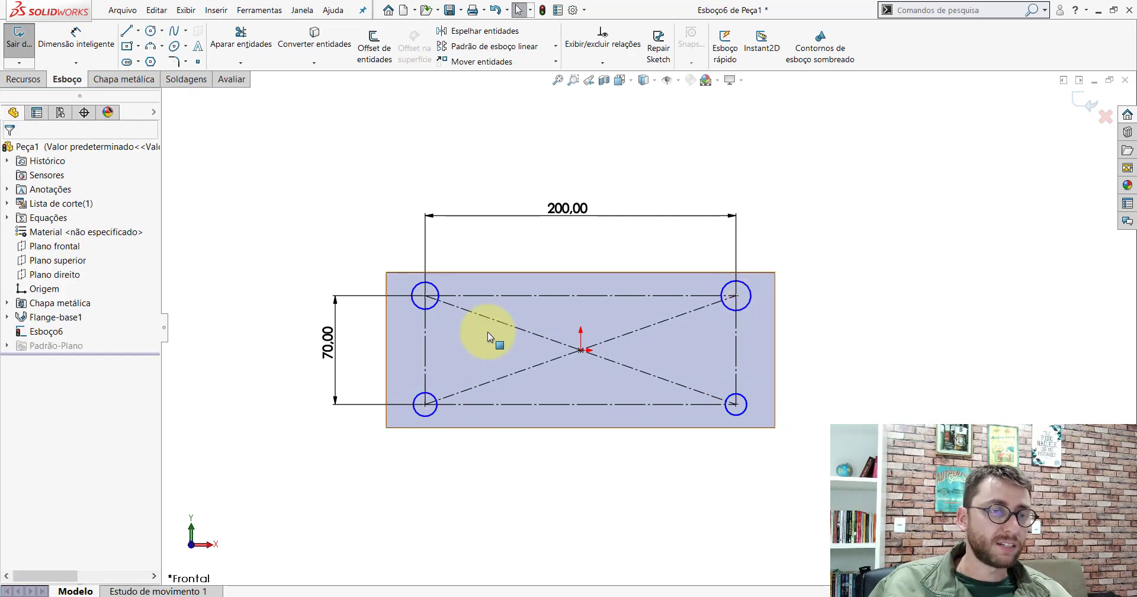
- Select the corner circles and apply the Igual (Equal) relation
{"action": "scroll", "coordinate": [678, 354], "scroll_direction": "down", "scroll_amount": 2}
{"action": "left_click", "coordinate": [325, 280]}
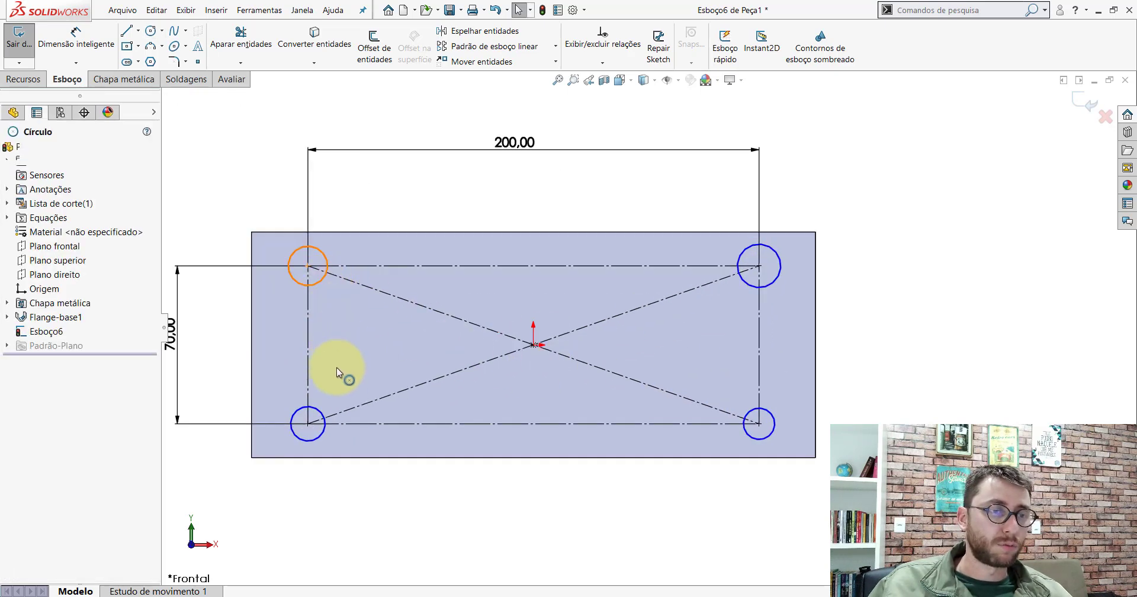
{"action": "left_click", "coordinate": [744, 250], "text": "ctrl"}
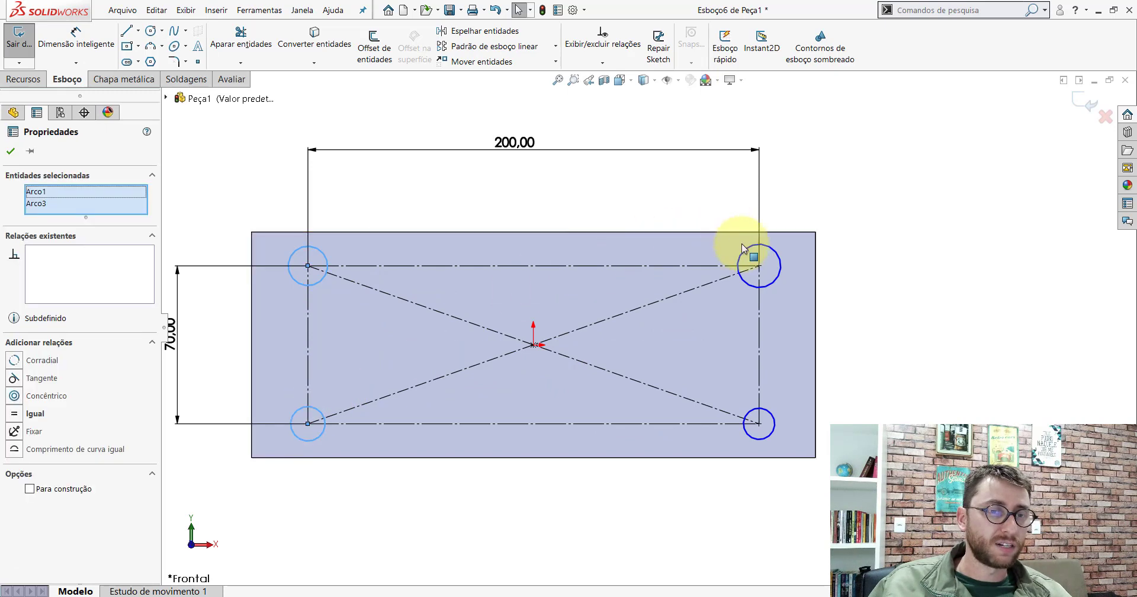
{"action": "left_click", "coordinate": [748, 411], "text": "ctrl"}
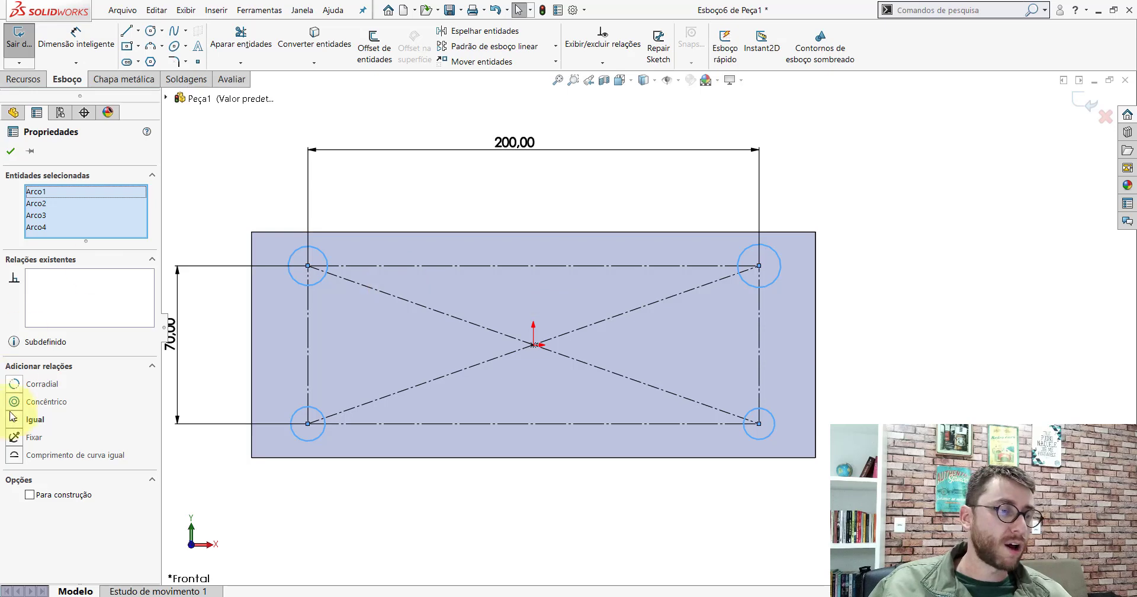
{"action": "left_click", "coordinate": [15, 421]}
- Dimension the top-left circle to a 12 mm diameter
{"action": "left_click", "coordinate": [76, 35]}
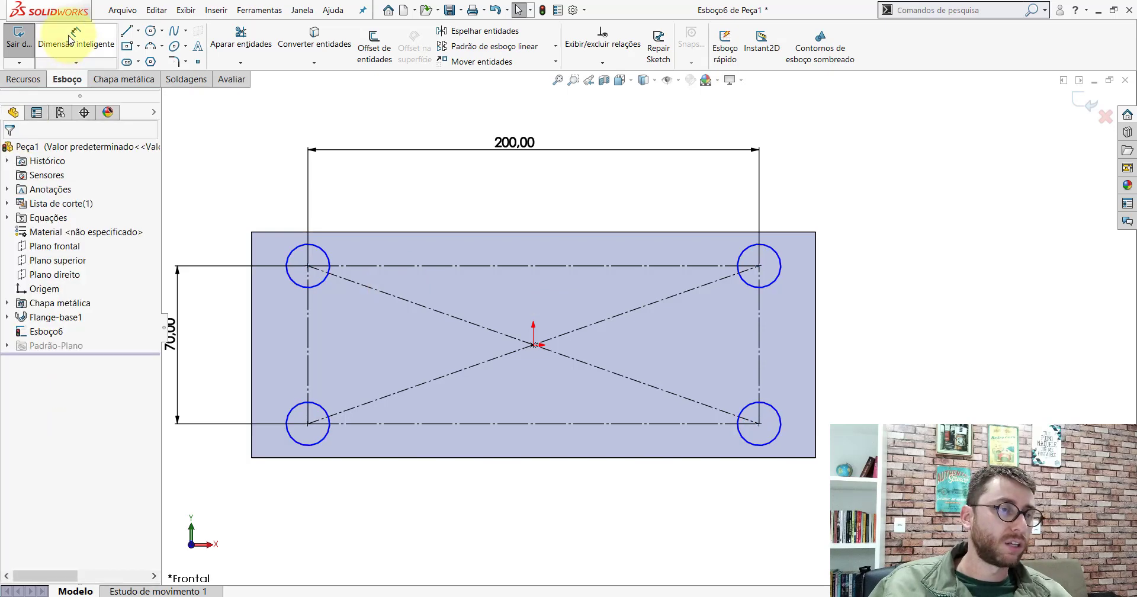
{"action": "left_click", "coordinate": [321, 250]}
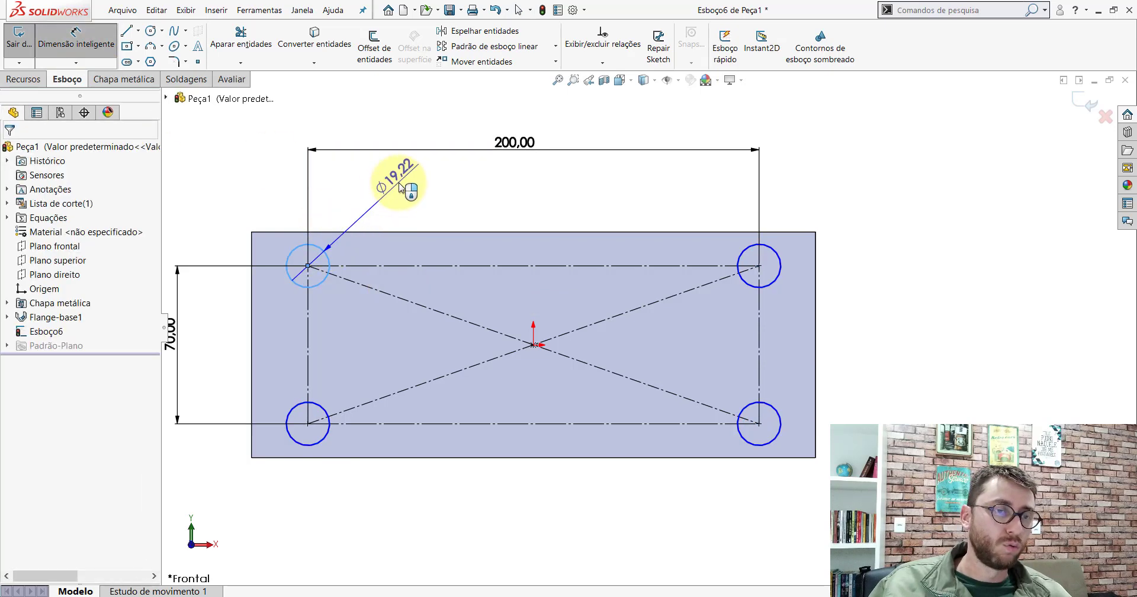
{"action": "left_click", "coordinate": [385, 203]}
{"action": "type", "text": "15"}
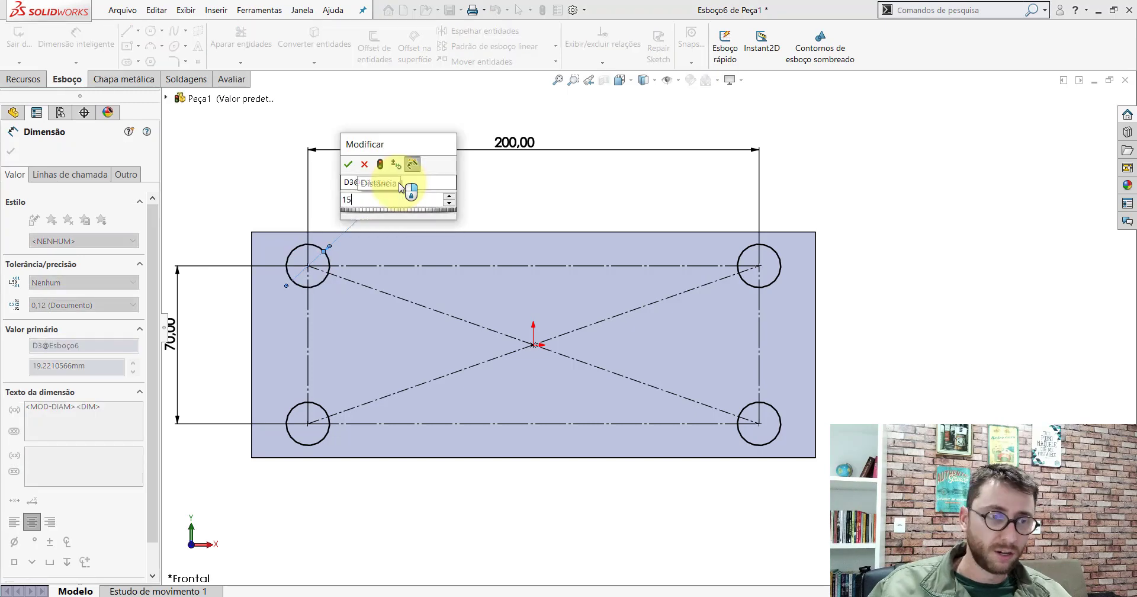
{"action": "key", "text": "Return"}
{"action": "double_click", "coordinate": [394, 177]}
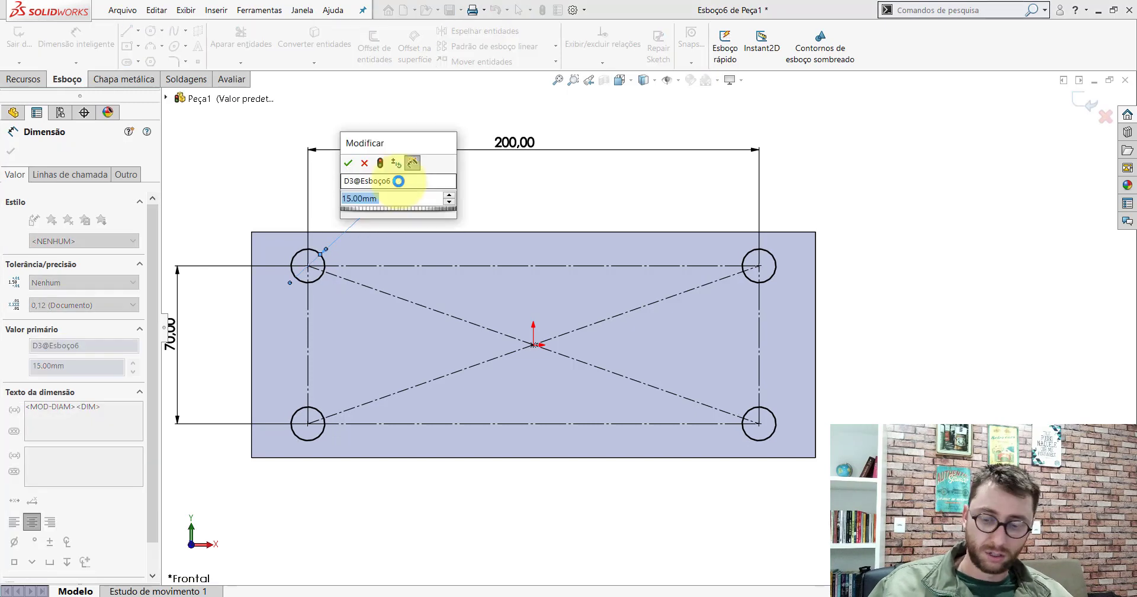
{"action": "type", "text": "2"}
{"action": "key", "text": "Return"}
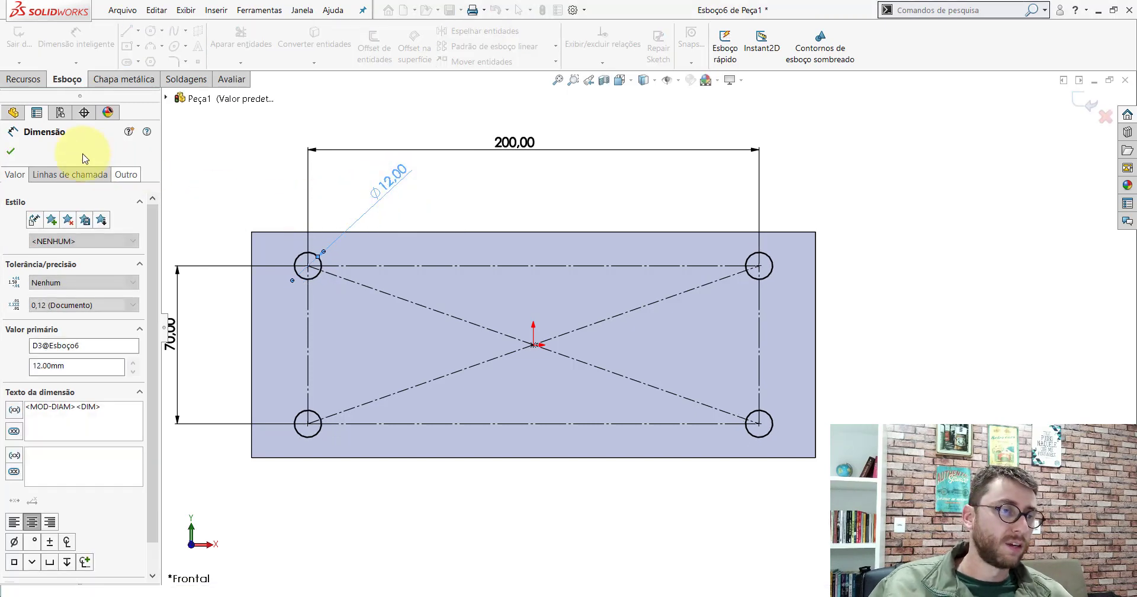
{"action": "left_click", "coordinate": [7, 153]}
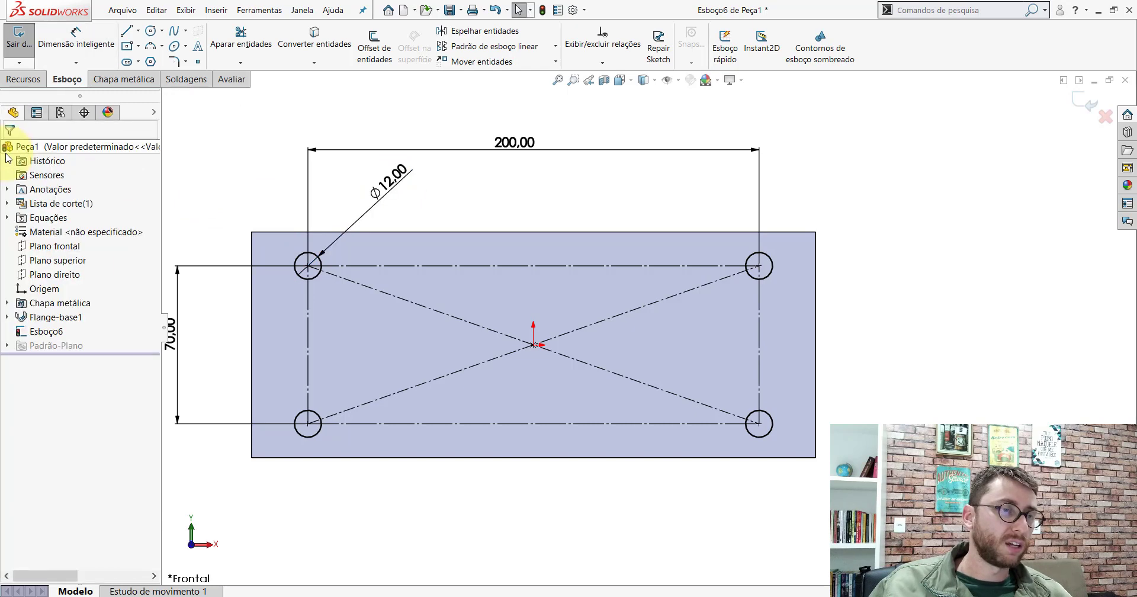
- Cut the four circles through the plate with a Through All extruded cut
{"action": "left_click", "coordinate": [36, 77]}
{"action": "left_click", "coordinate": [247, 44]}
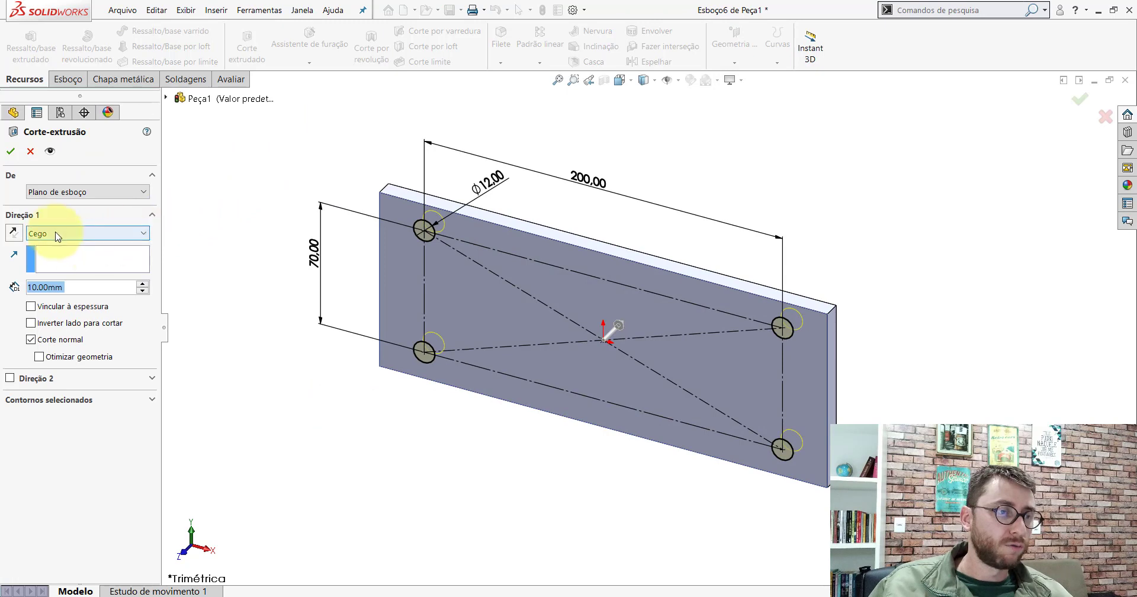
{"action": "left_click", "coordinate": [55, 236]}
{"action": "left_click", "coordinate": [43, 256]}
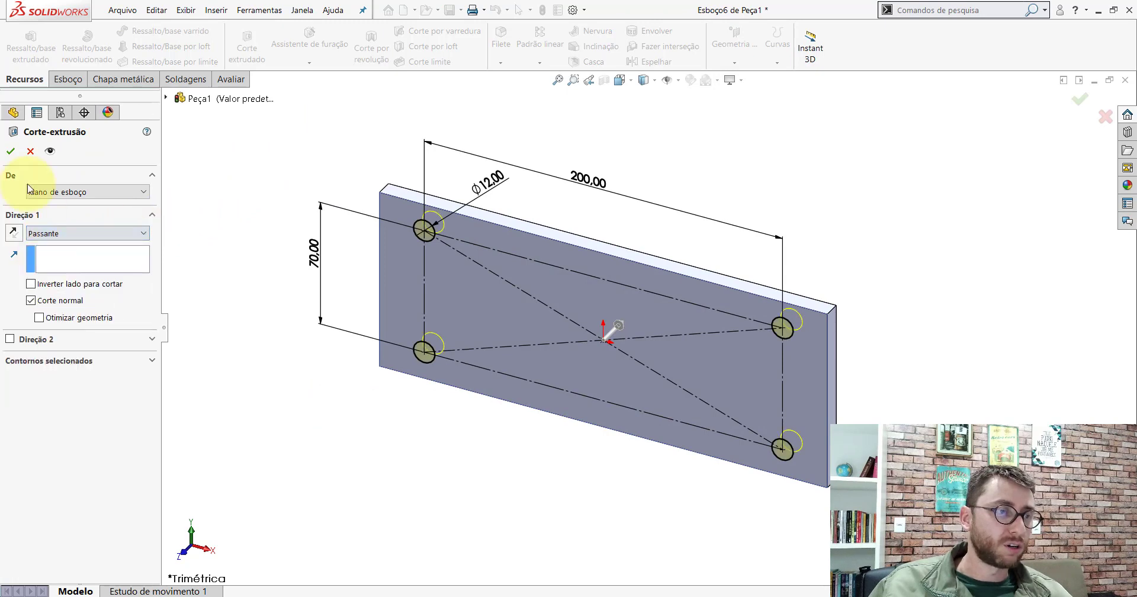
{"action": "left_click", "coordinate": [11, 152]}
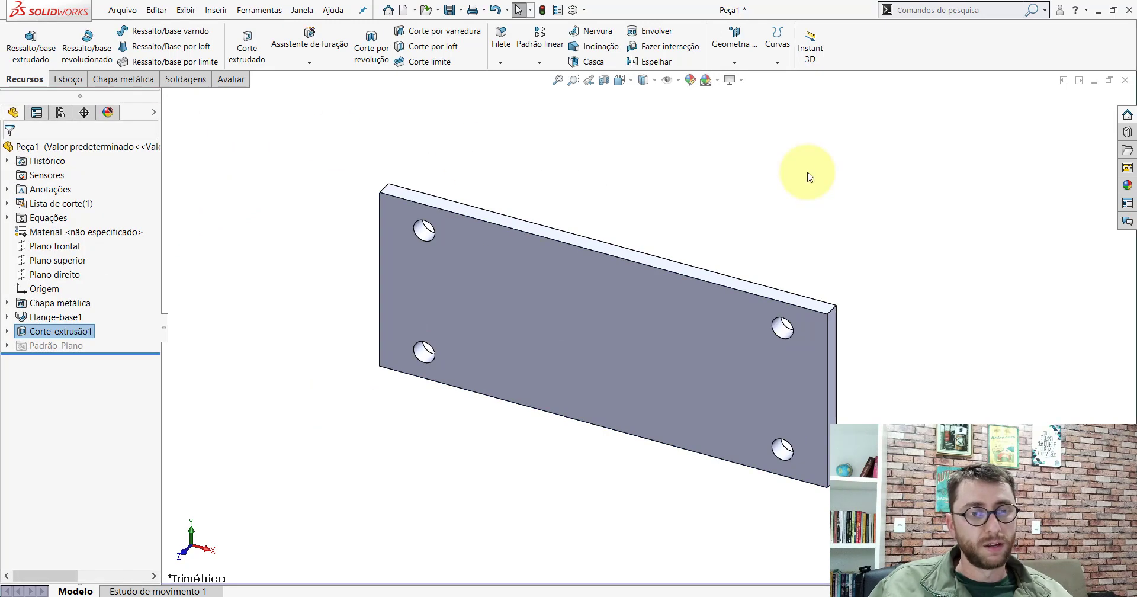
- Fillet the plate's four corner edges with a 10 mm radius
{"action": "left_click", "coordinate": [500, 43]}
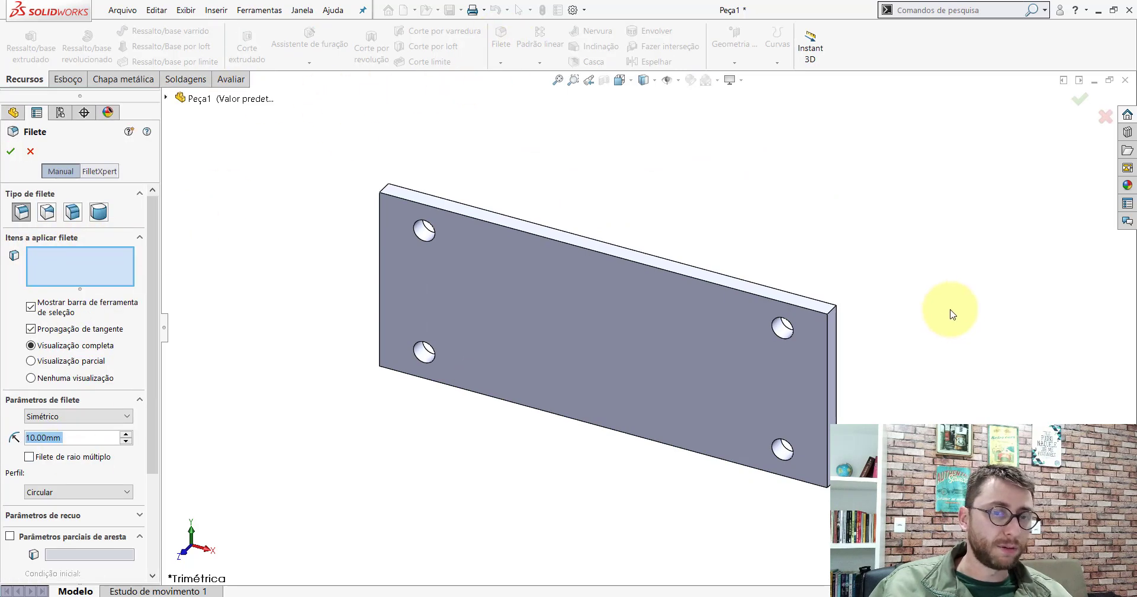
{"action": "scroll", "coordinate": [949, 312], "scroll_direction": "down", "scroll_amount": 5}
{"action": "left_click", "coordinate": [578, 287]}
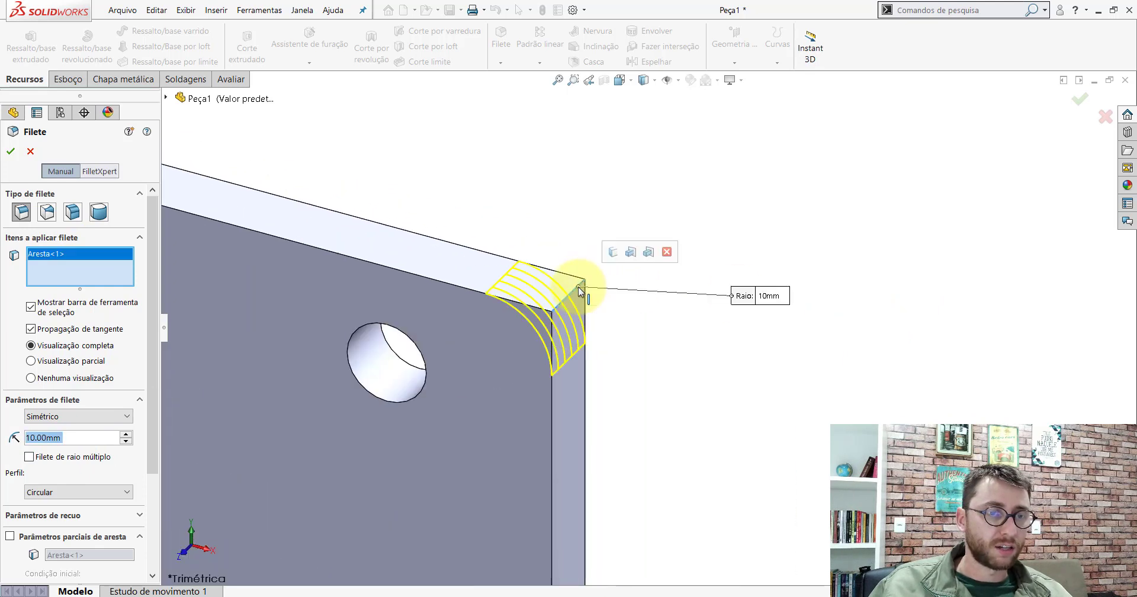
{"action": "scroll", "coordinate": [578, 287], "scroll_direction": "up", "scroll_amount": 5}
{"action": "scroll", "coordinate": [361, 261], "scroll_direction": "down", "scroll_amount": 5}
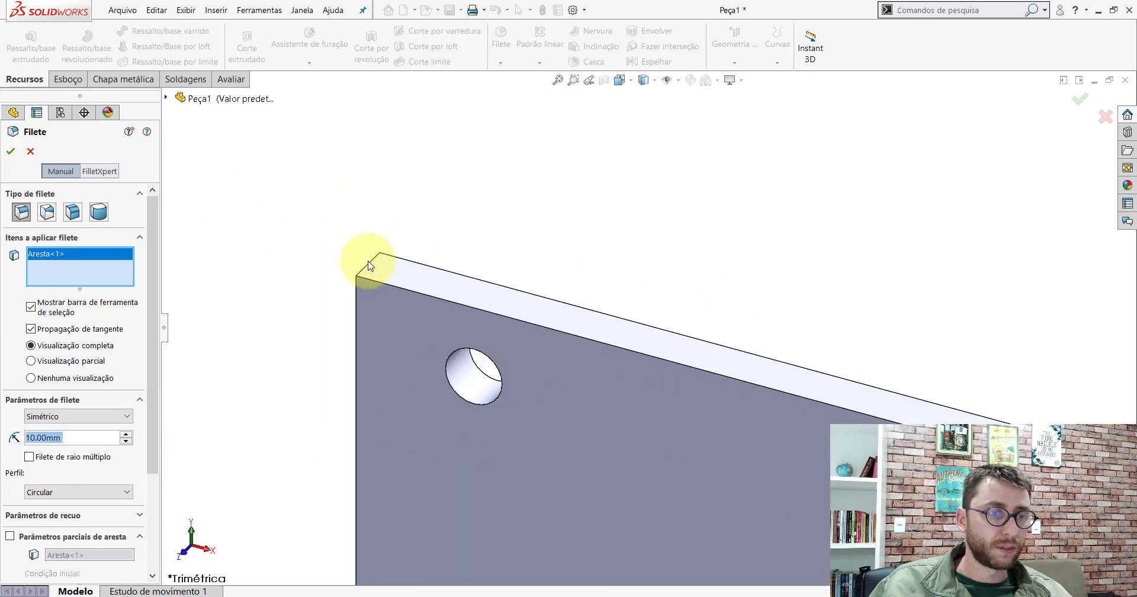
{"action": "left_click", "coordinate": [372, 264]}
{"action": "scroll", "coordinate": [657, 414], "scroll_direction": "up", "scroll_amount": 5}
{"action": "scroll", "coordinate": [629, 266], "scroll_direction": "down", "scroll_amount": 3}
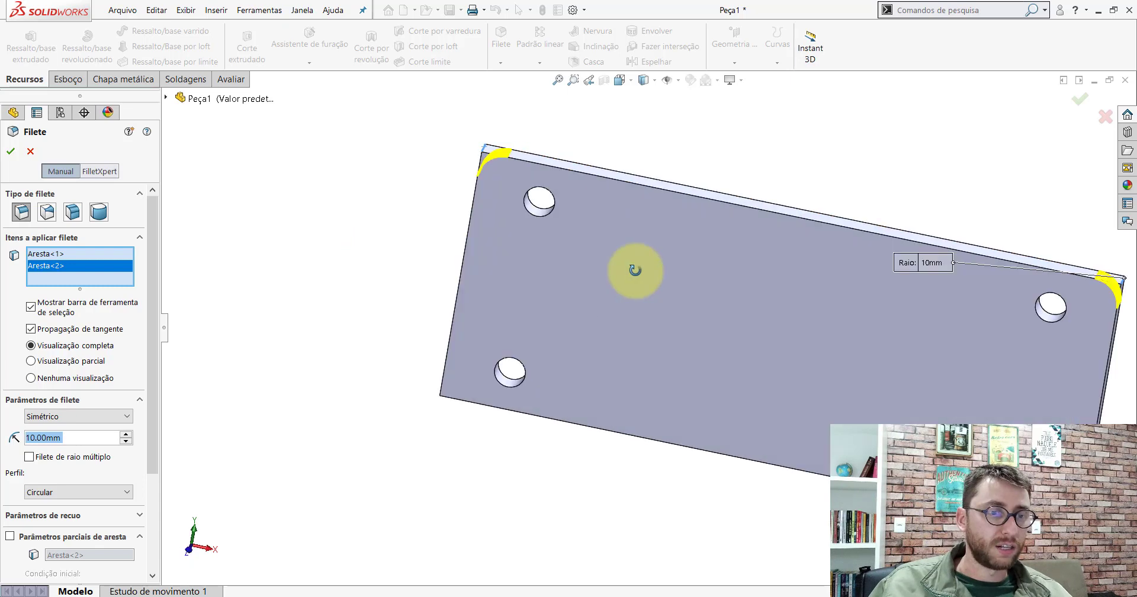
{"action": "scroll", "coordinate": [450, 355], "scroll_direction": "down", "scroll_amount": 4}
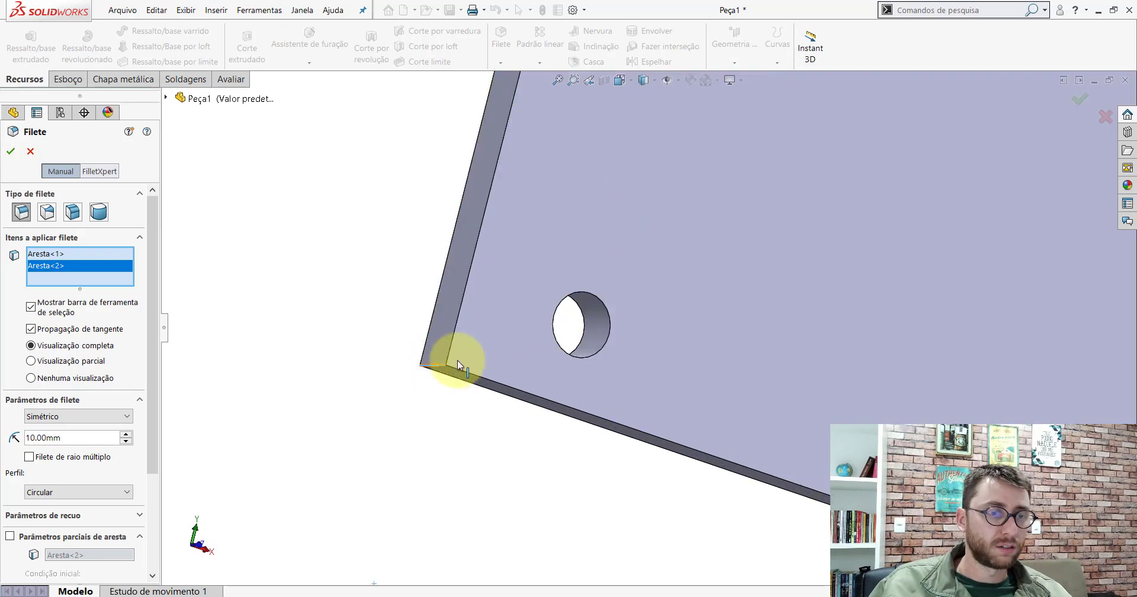
{"action": "left_click", "coordinate": [457, 360]}
{"action": "scroll", "coordinate": [457, 360], "scroll_direction": "up", "scroll_amount": 5}
{"action": "scroll", "coordinate": [589, 350], "scroll_direction": "down", "scroll_amount": 5}
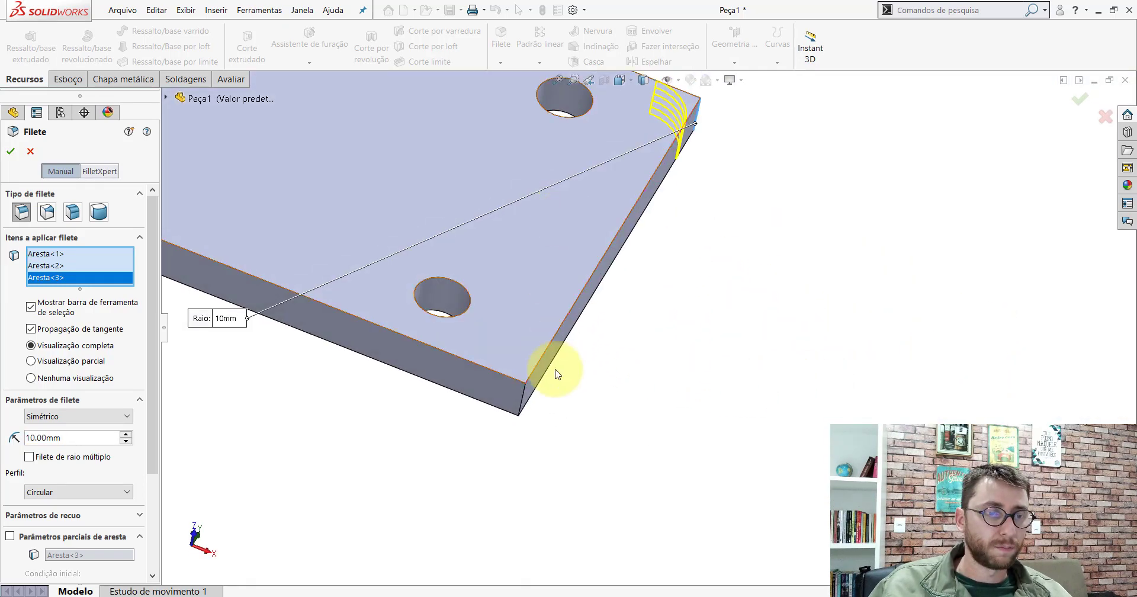
{"action": "left_click", "coordinate": [524, 398]}
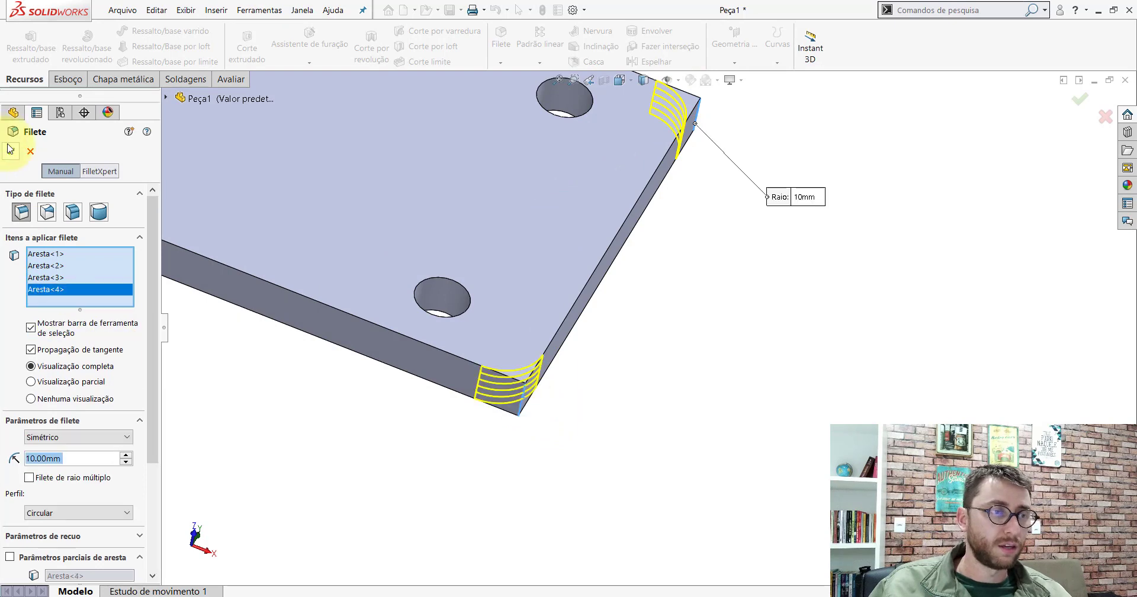
{"action": "left_click", "coordinate": [10, 149]}
{"action": "left_click", "coordinate": [621, 81]}
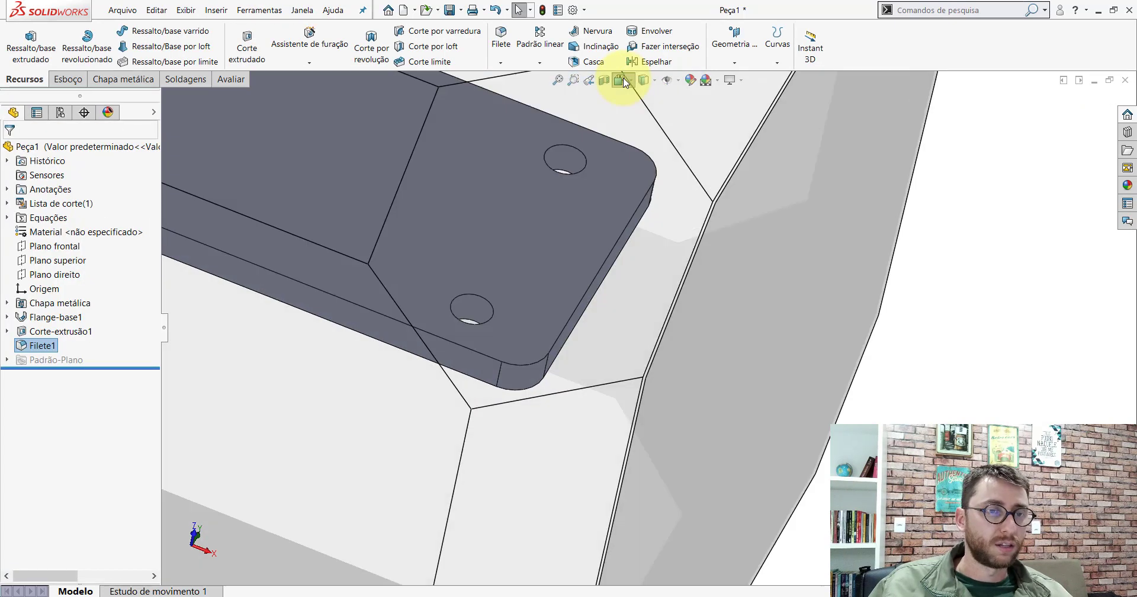
- In isometric view, sketch a centre rectangle from the origin on the plate's front face
{"action": "left_click", "coordinate": [621, 147]}
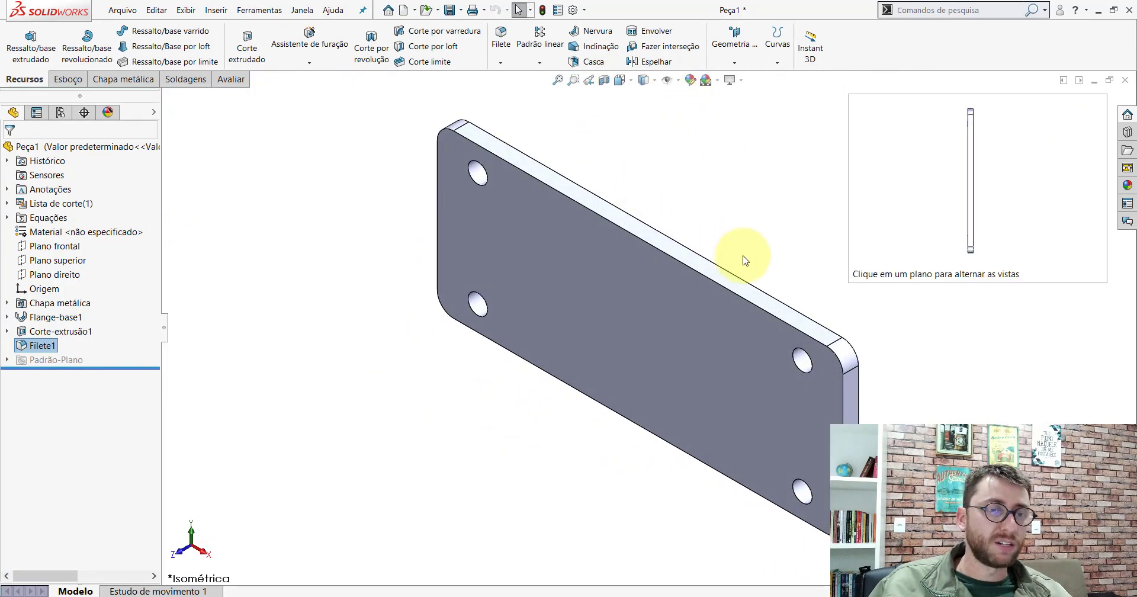
{"action": "key", "text": "f"}
{"action": "left_click", "coordinate": [787, 318]}
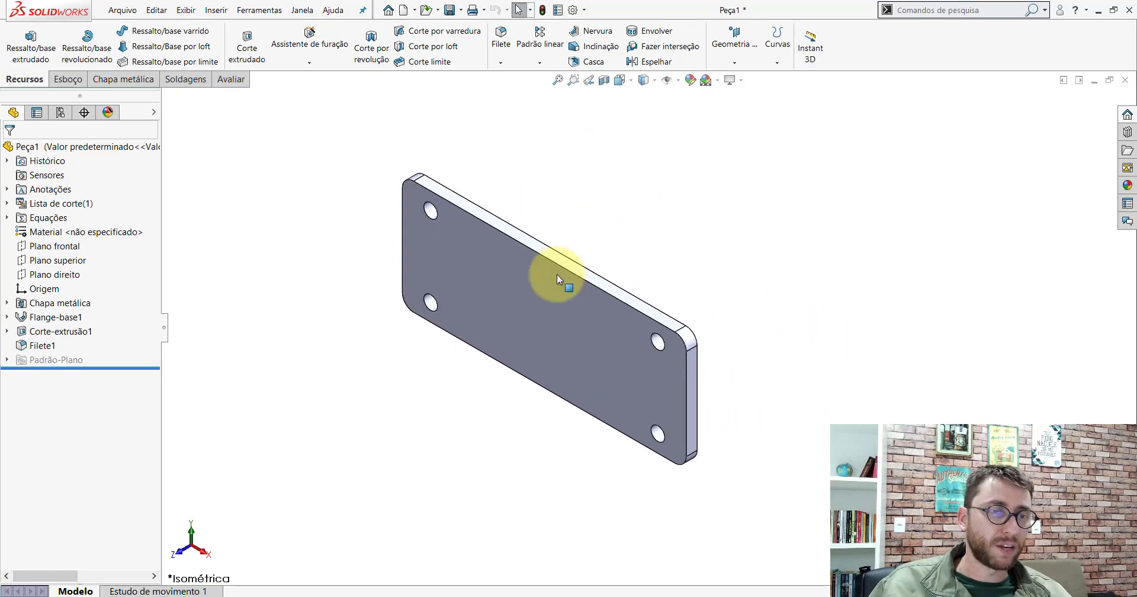
{"action": "left_click", "coordinate": [470, 251]}
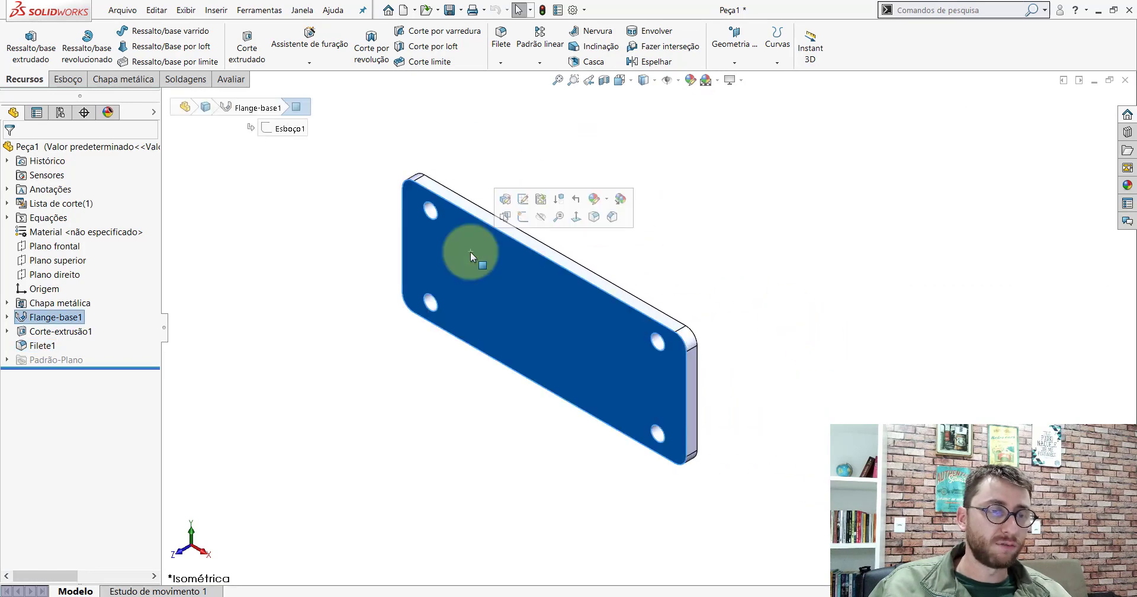
{"action": "left_click", "coordinate": [525, 217]}
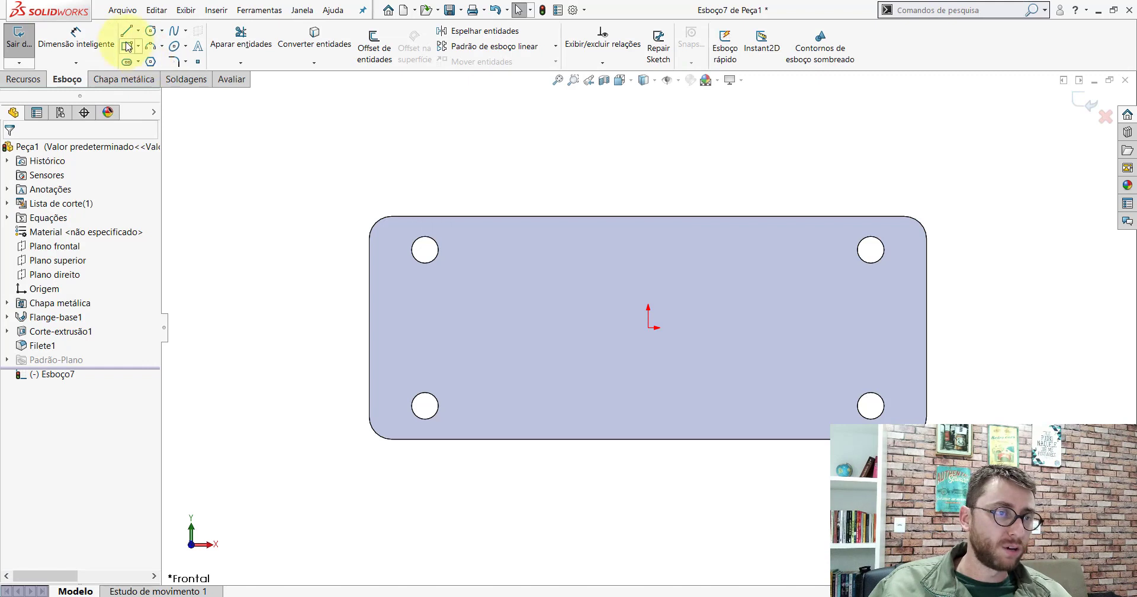
{"action": "left_click", "coordinate": [127, 46]}
{"action": "left_click", "coordinate": [648, 327]}
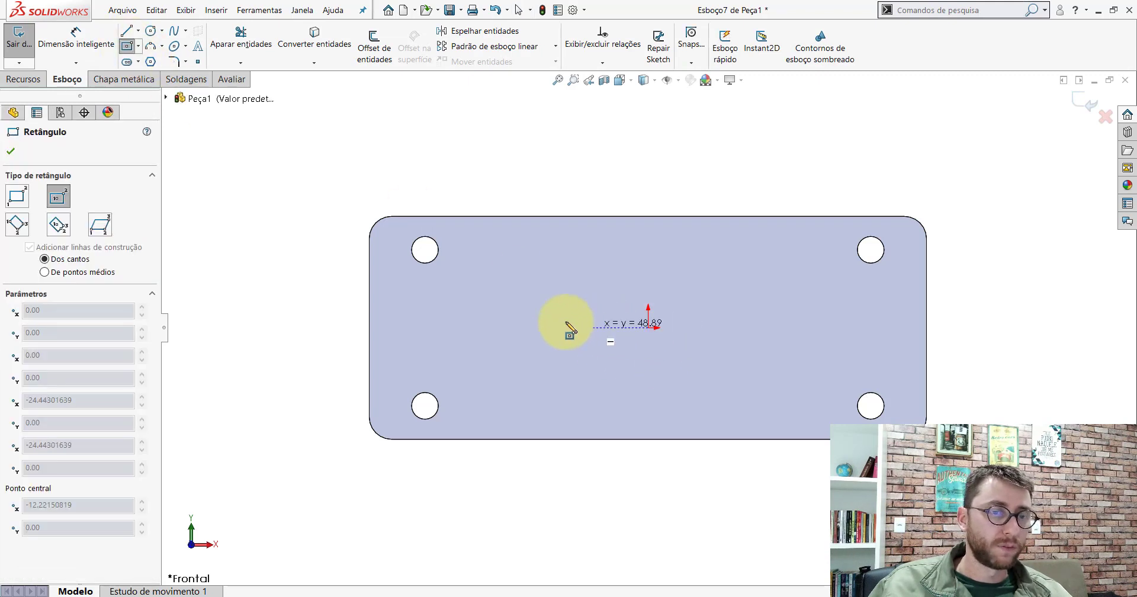
{"action": "left_click", "coordinate": [501, 292]}
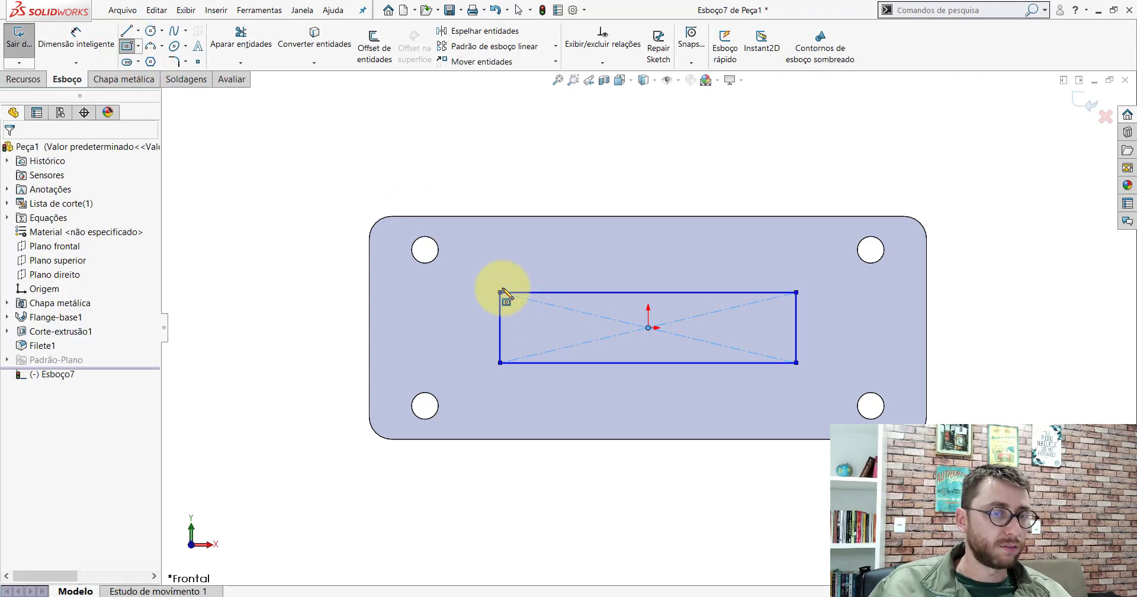
- Dimension the slot rectangle 130 mm wide and 25 mm tall
{"action": "left_click", "coordinate": [76, 37]}
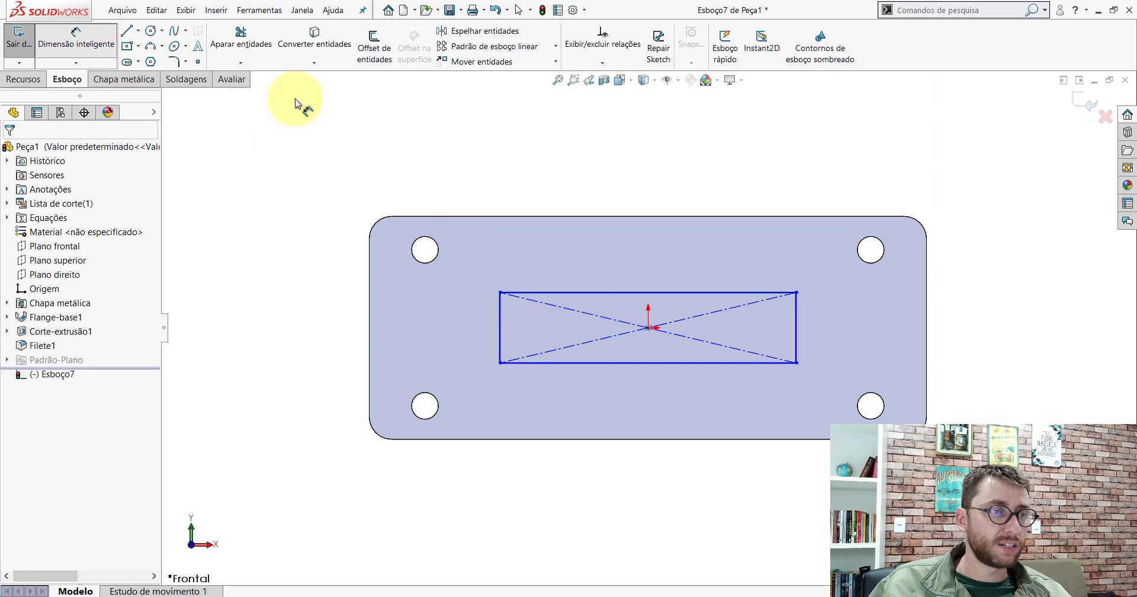
{"action": "left_click", "coordinate": [664, 293]}
{"action": "left_click", "coordinate": [654, 176]}
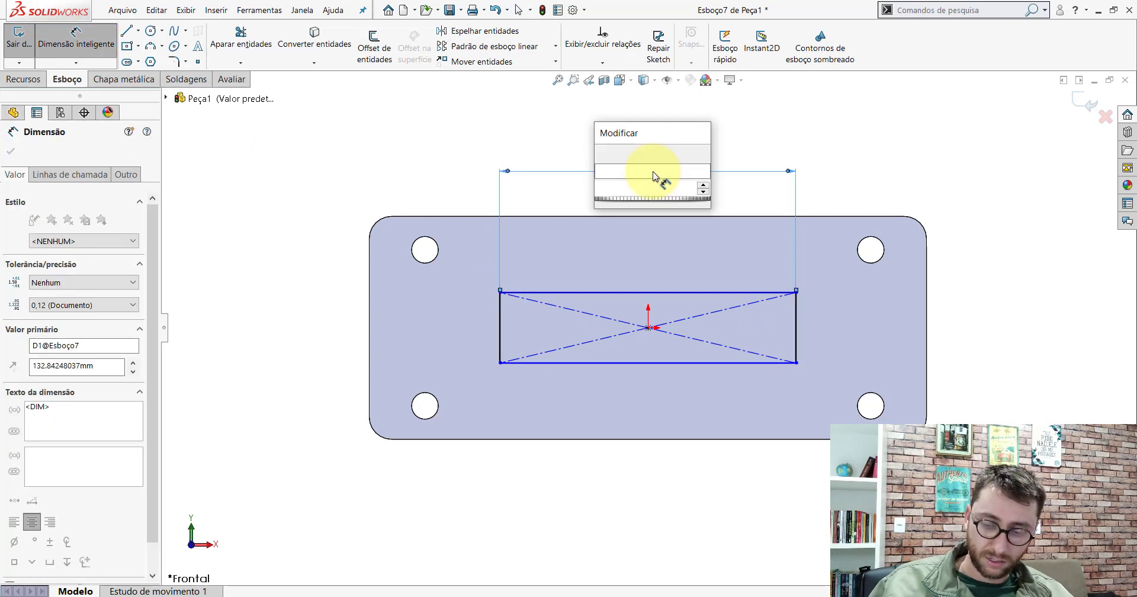
{"action": "type", "text": "130"}
{"action": "key", "text": "Return"}
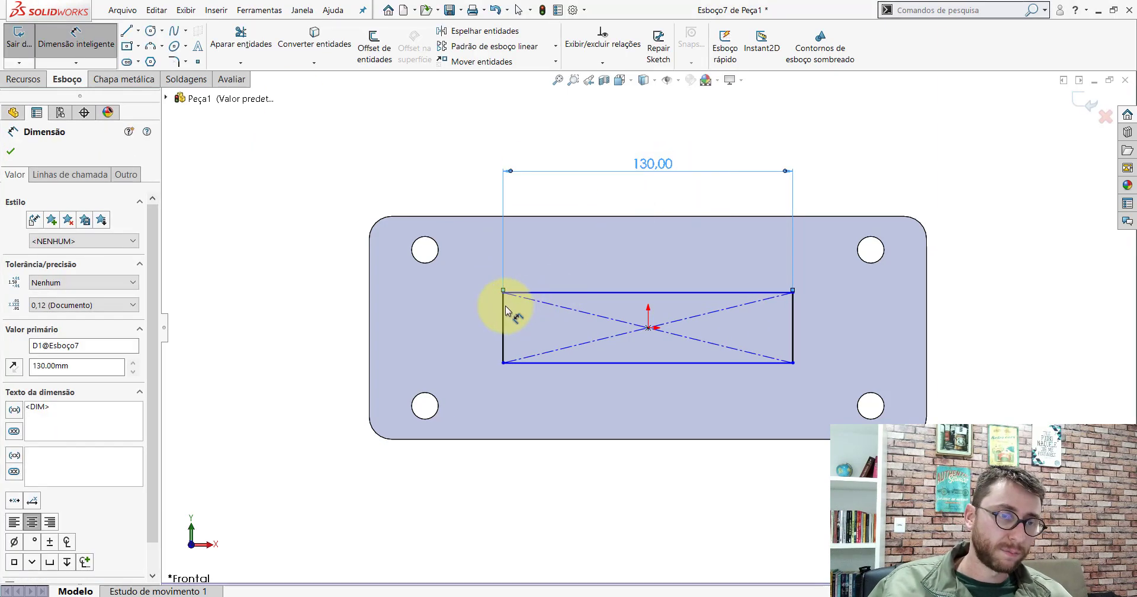
{"action": "left_click", "coordinate": [504, 319]}
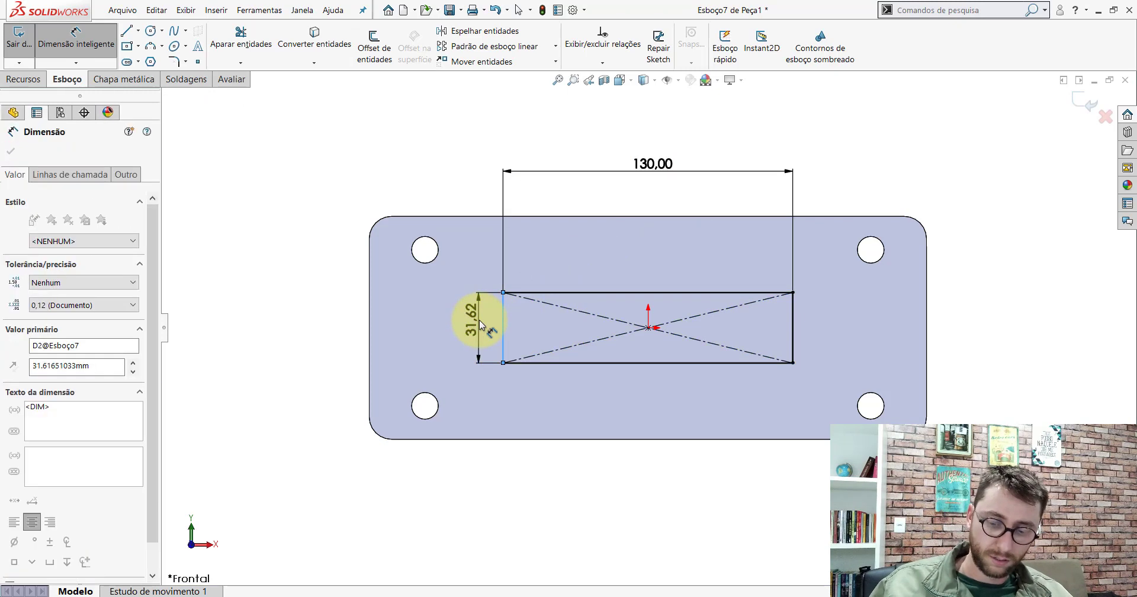
{"action": "left_click", "coordinate": [480, 324]}
{"action": "type", "text": "25"}
{"action": "key", "text": "Return"}
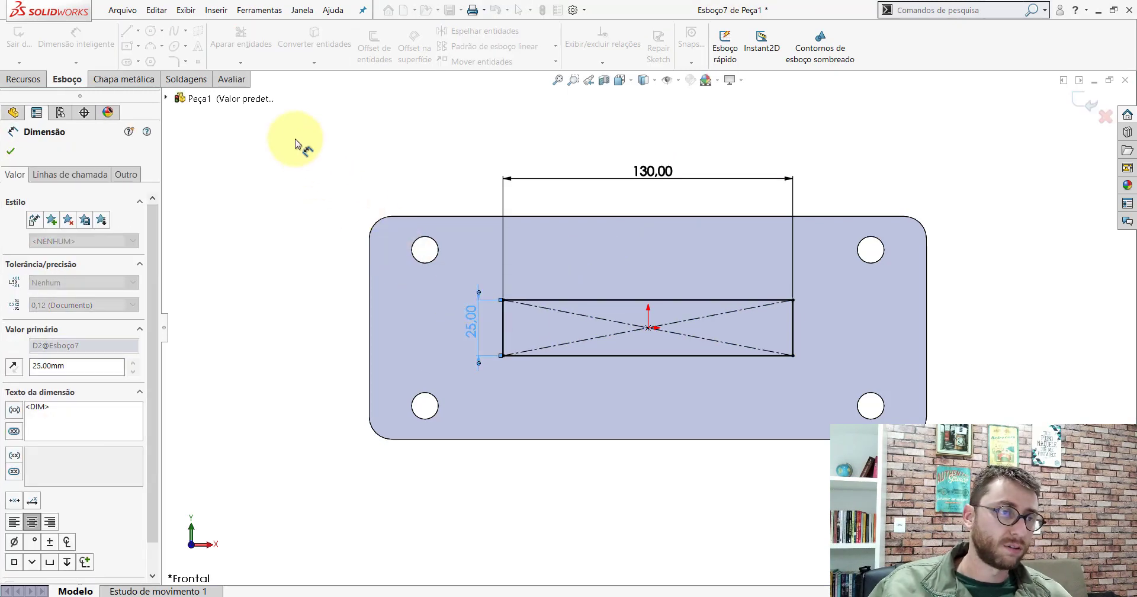
{"action": "key", "text": "Escape"}
- Cut the rectangle through the plate with a Through All extruded cut
{"action": "left_click", "coordinate": [23, 79]}
{"action": "left_click", "coordinate": [247, 44]}
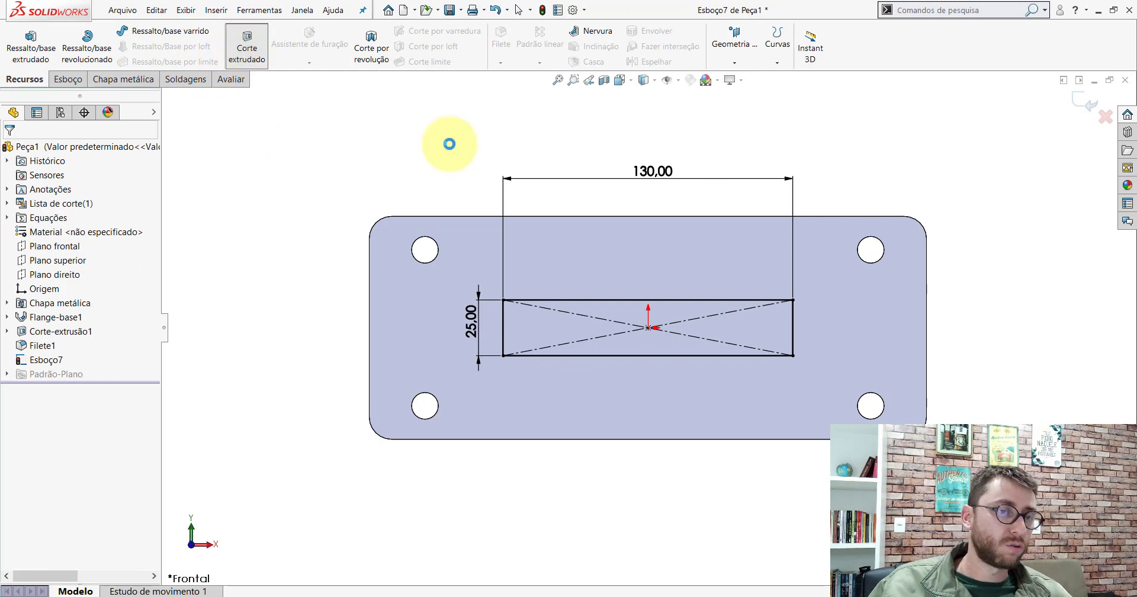
{"action": "left_click", "coordinate": [44, 234]}
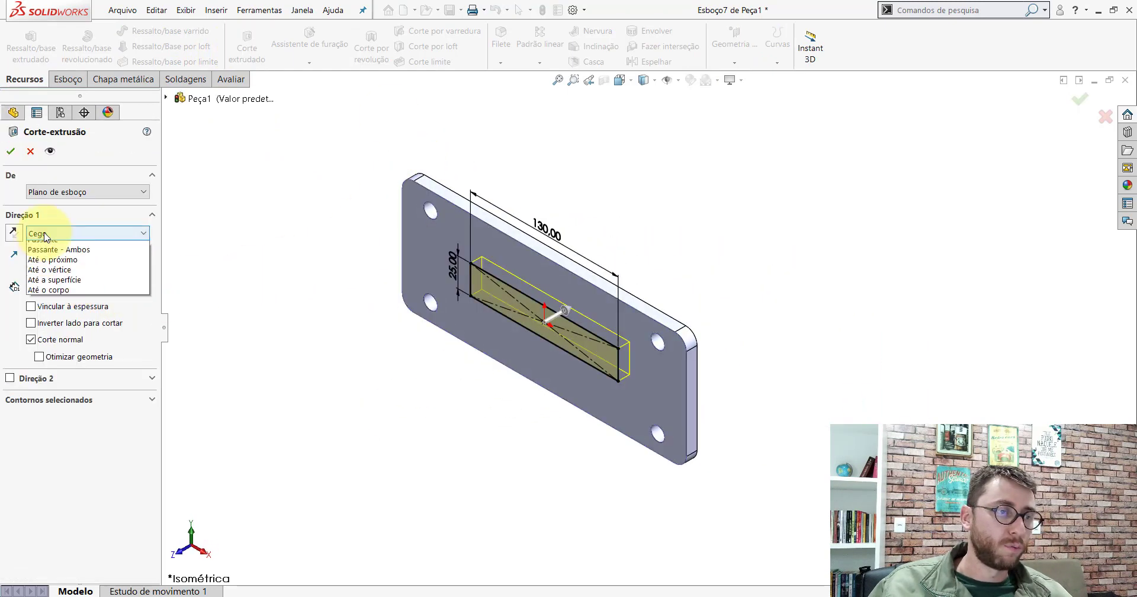
{"action": "left_click", "coordinate": [45, 250]}
{"action": "left_click", "coordinate": [10, 151]}
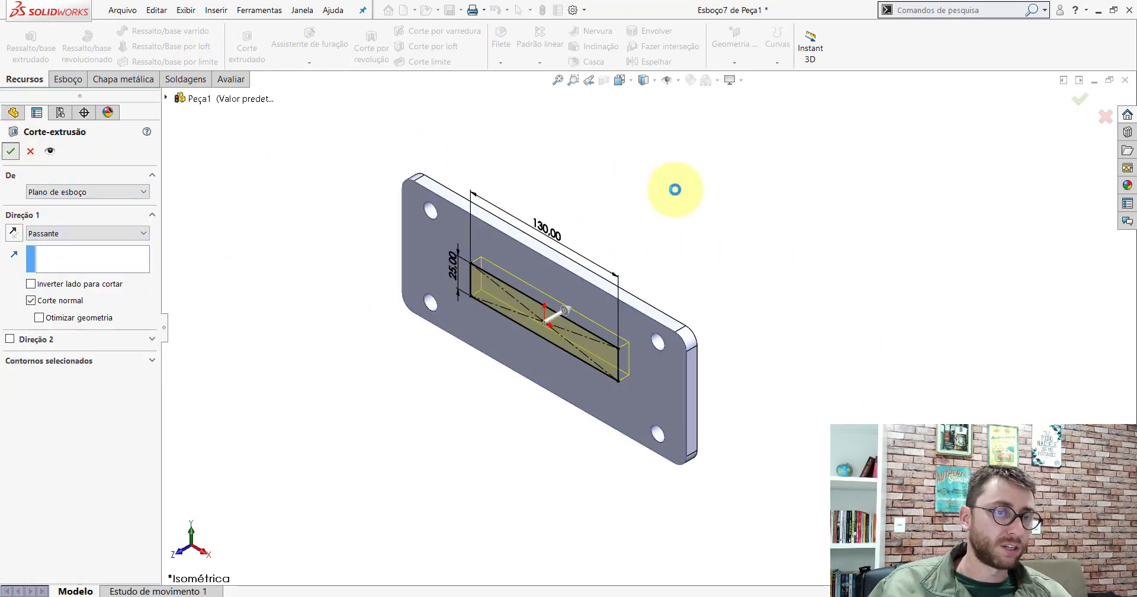
{"action": "left_click", "coordinate": [231, 79]}
{"action": "left_click", "coordinate": [142, 43]}
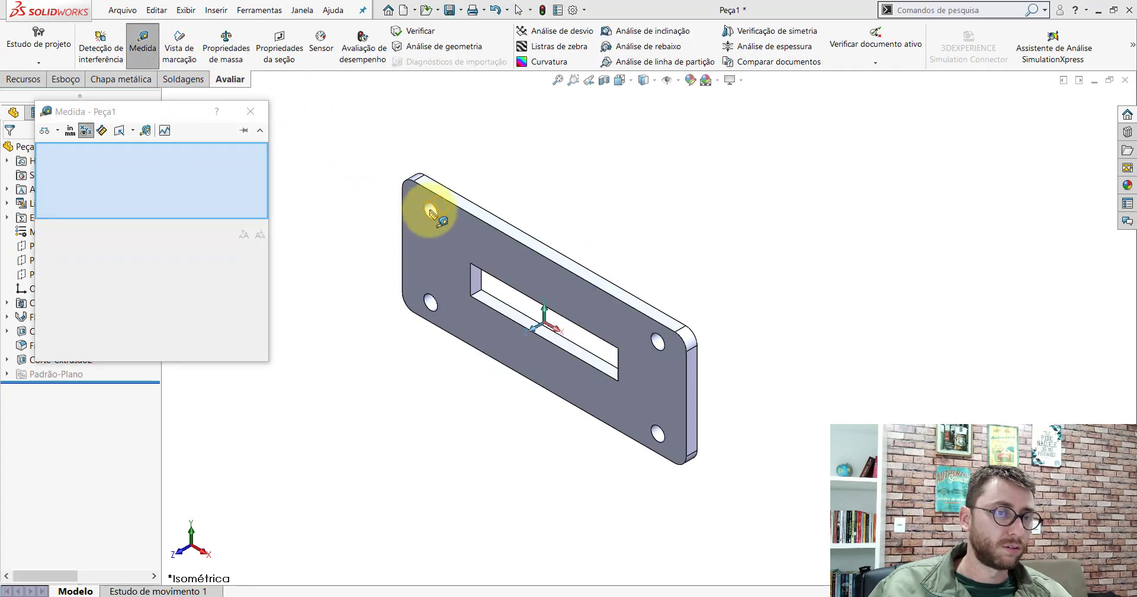
{"action": "left_click", "coordinate": [431, 209]}
{"action": "left_click", "coordinate": [658, 342]}
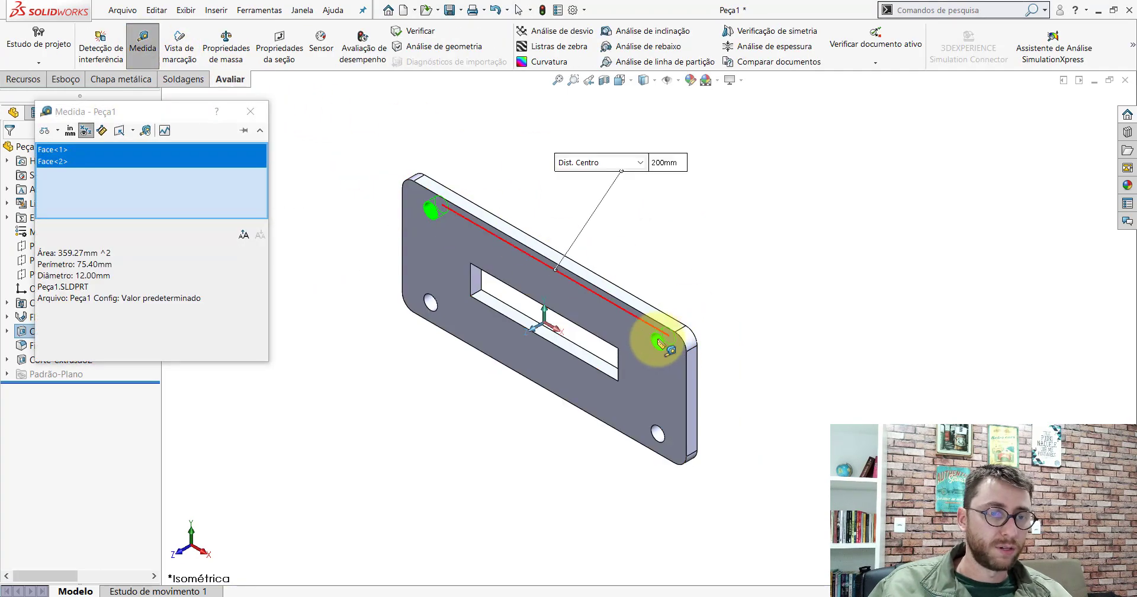
{"action": "left_click", "coordinate": [469, 190]}
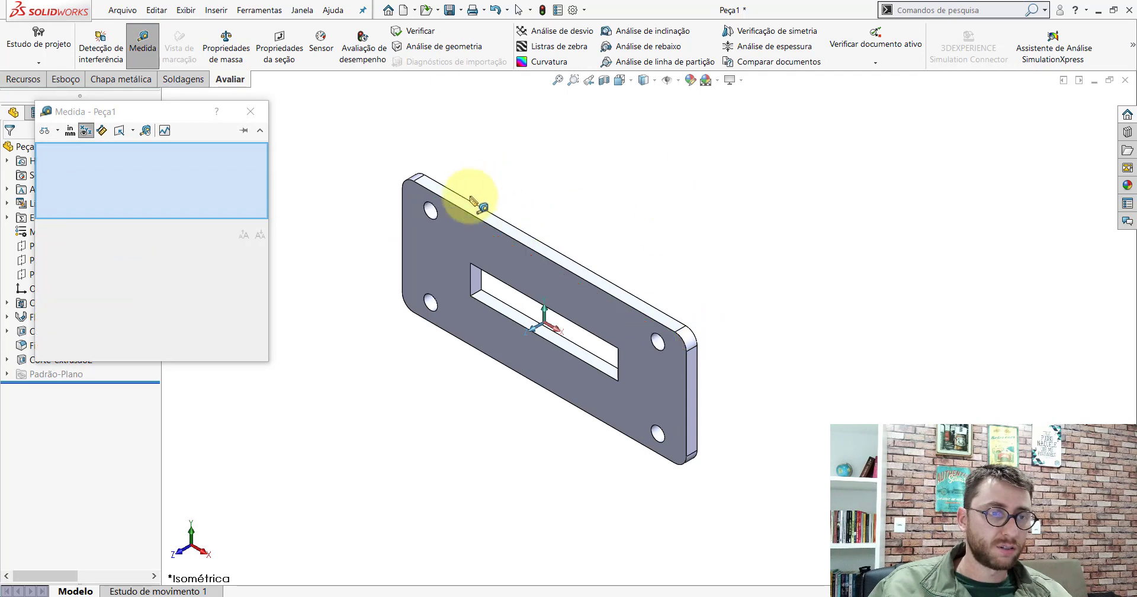
{"action": "left_click", "coordinate": [431, 208]}
{"action": "left_click", "coordinate": [430, 301]}
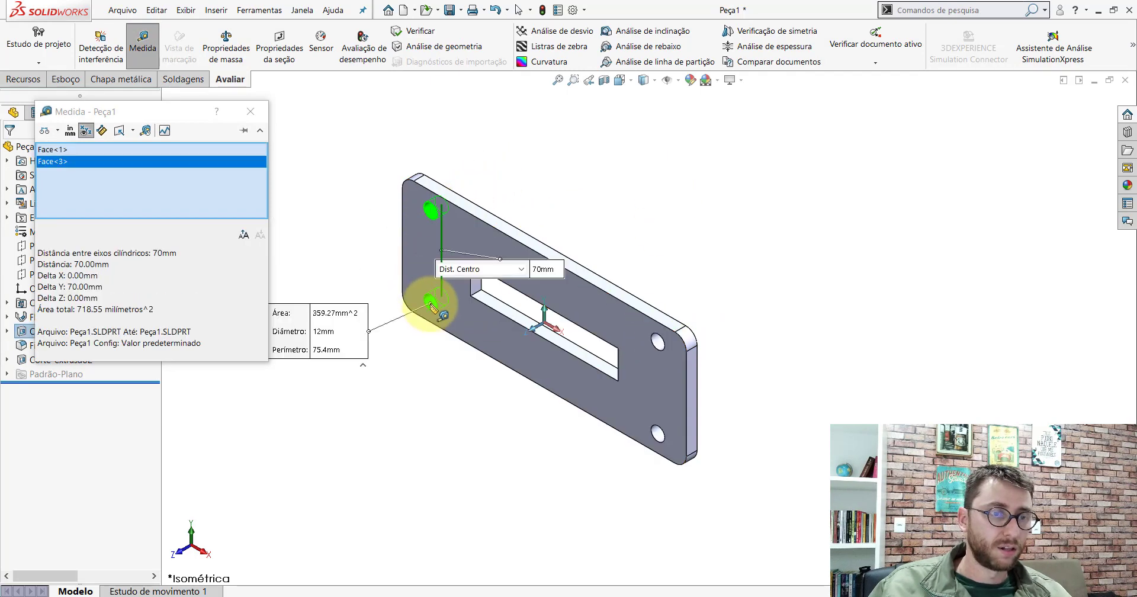
{"action": "left_click", "coordinate": [251, 111]}
{"action": "scroll", "coordinate": [645, 332], "scroll_direction": "up", "scroll_amount": 3}
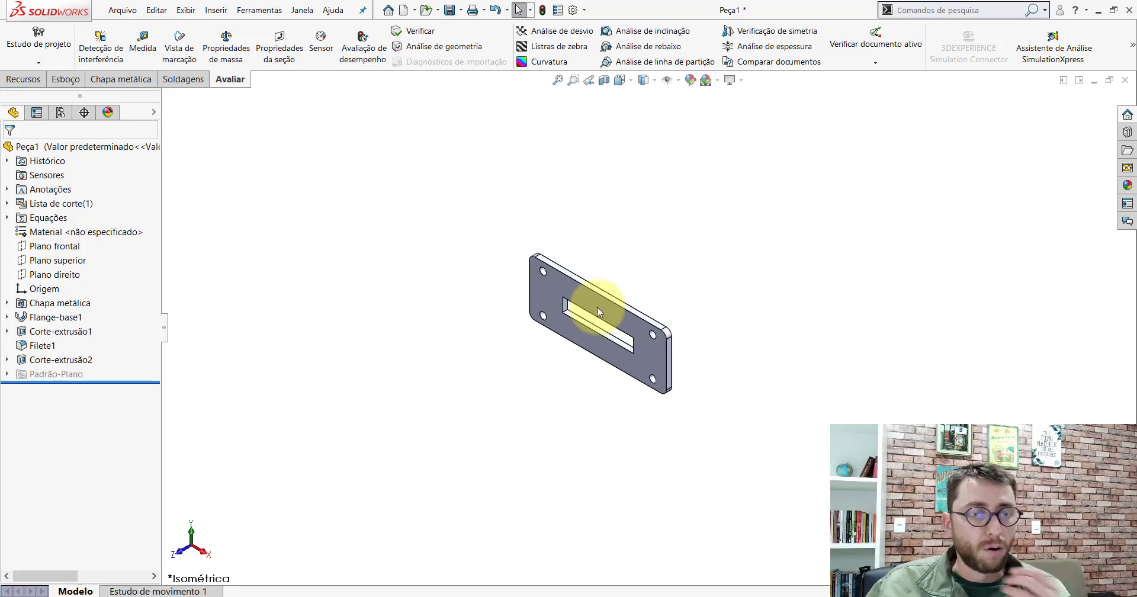
{"action": "scroll", "coordinate": [597, 307], "scroll_direction": "down", "scroll_amount": 3}
{"action": "scroll", "coordinate": [679, 372], "scroll_direction": "down", "scroll_amount": 2}
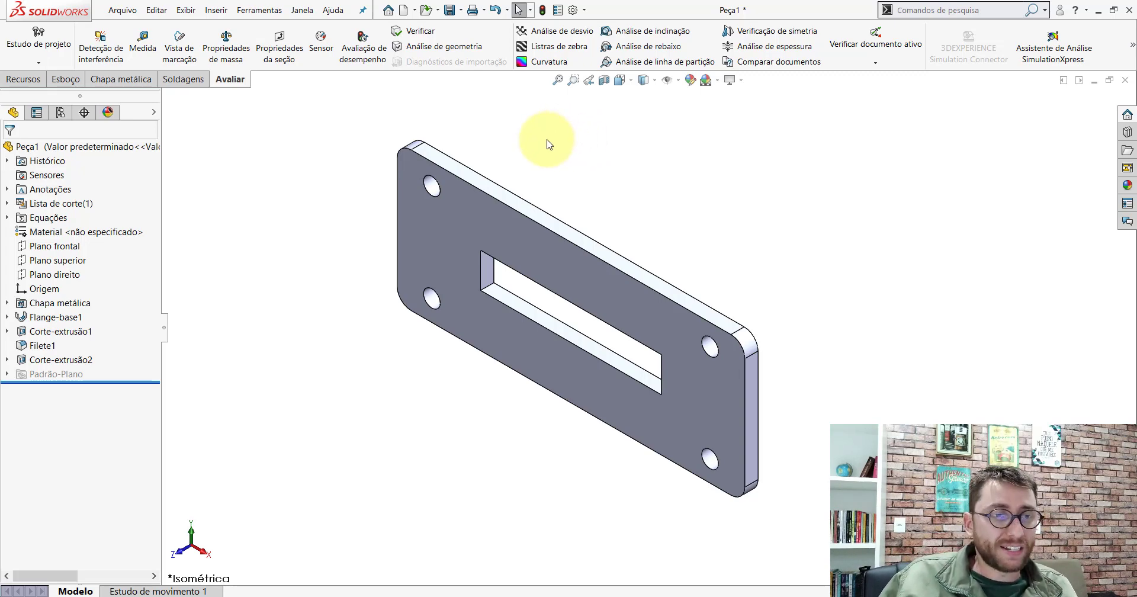
{"action": "left_click", "coordinate": [65, 318]}
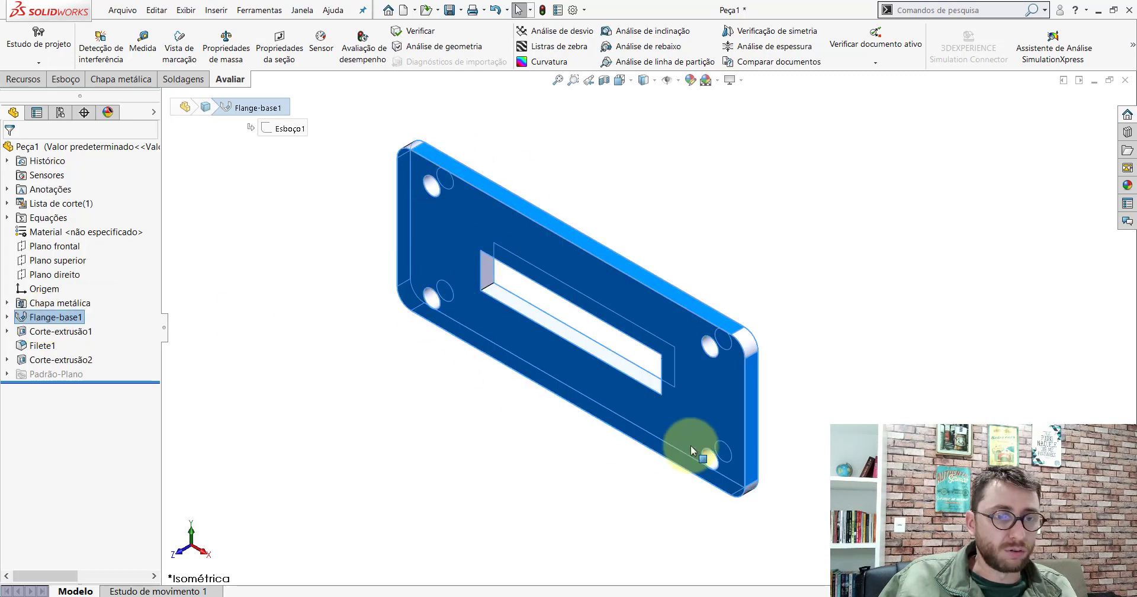
{"action": "left_click", "coordinate": [77, 331]}
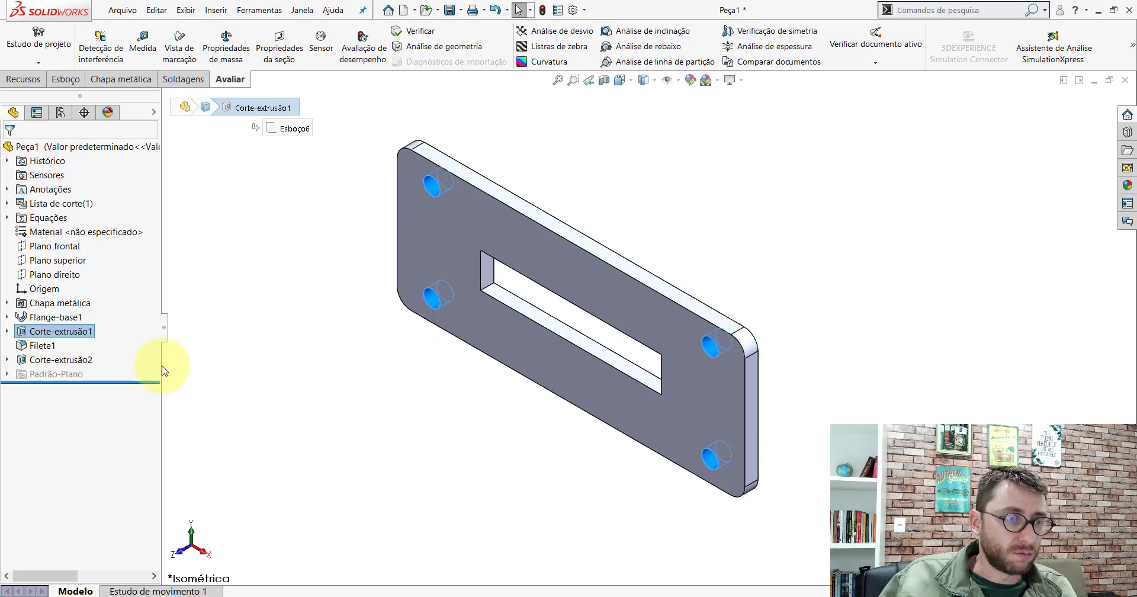
{"action": "left_click", "coordinate": [49, 346]}
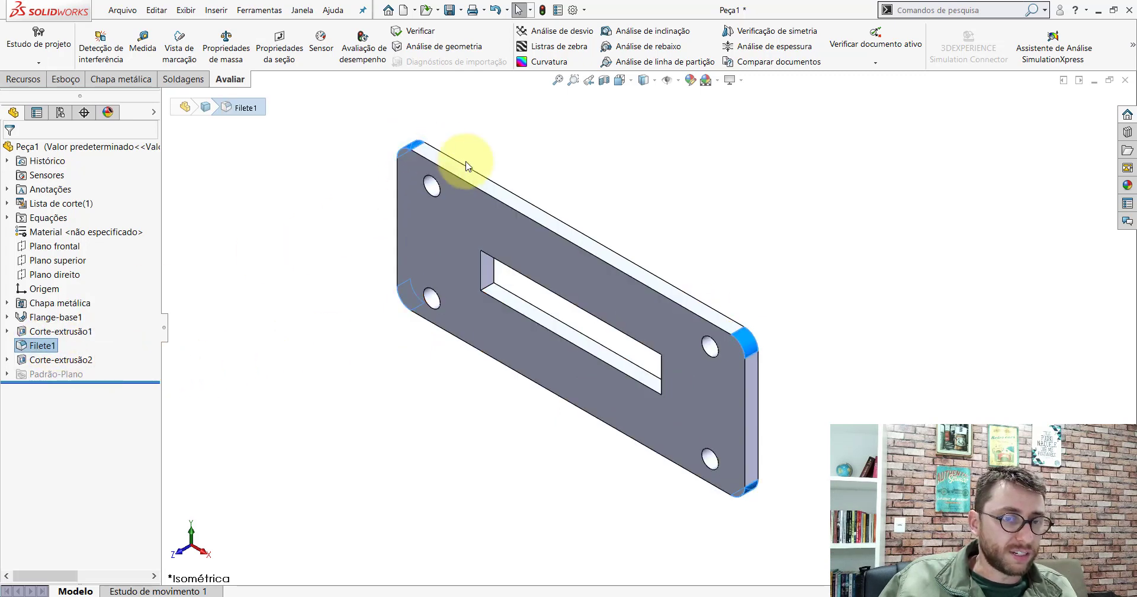
{"action": "left_click", "coordinate": [59, 360]}
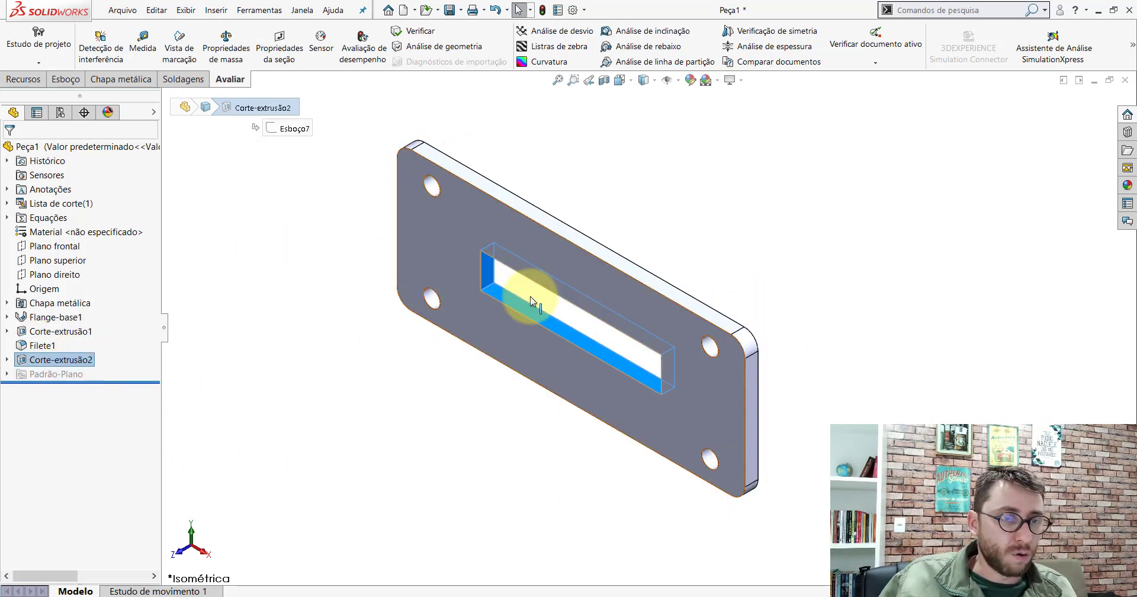
{"action": "left_click", "coordinate": [56, 317]}
{"action": "left_click", "coordinate": [61, 332]}
{"action": "left_click", "coordinate": [56, 318]}
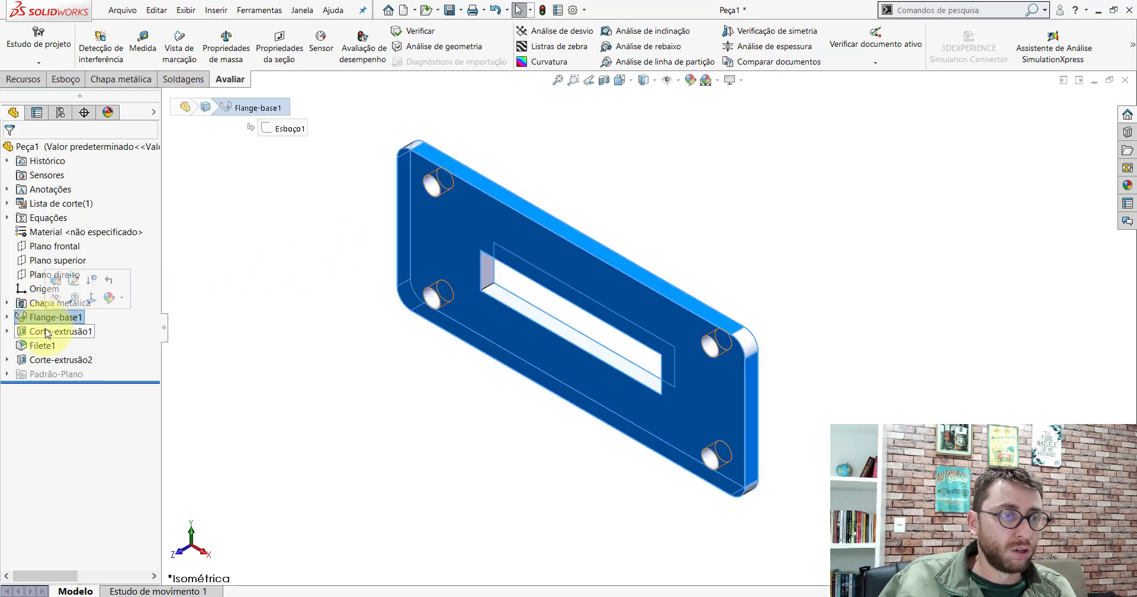
{"action": "left_click", "coordinate": [59, 332]}
{"action": "left_click", "coordinate": [60, 360]}
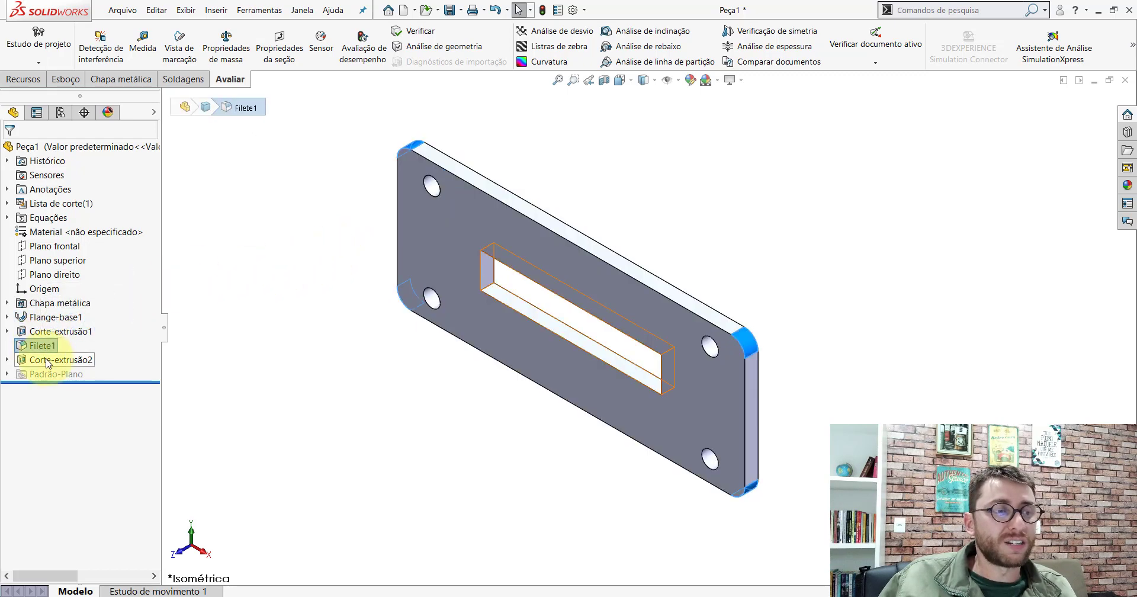
{"action": "left_click", "coordinate": [485, 459]}
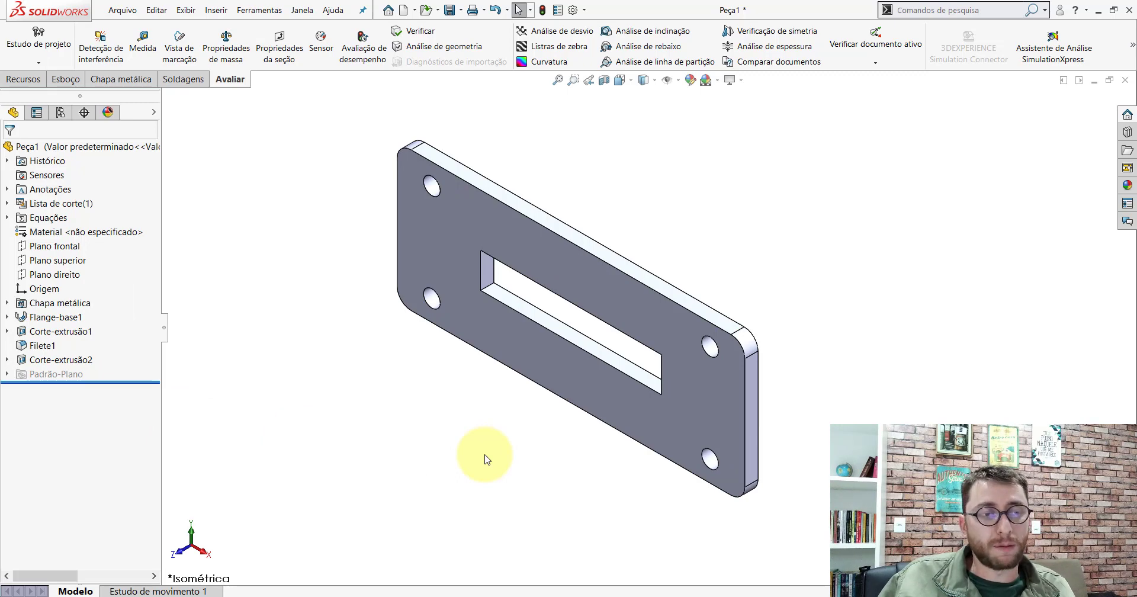
{"action": "left_click", "coordinate": [36, 318]}
{"action": "left_click", "coordinate": [42, 332]}
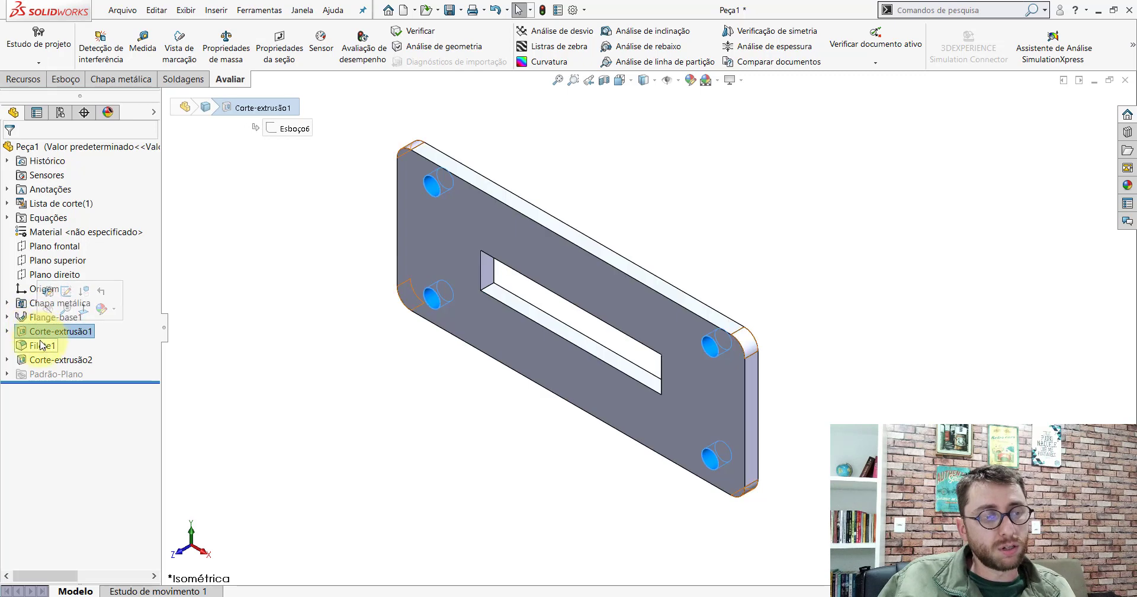
{"action": "left_click", "coordinate": [43, 346]}
{"action": "left_click", "coordinate": [48, 360]}
{"action": "left_click", "coordinate": [377, 388]}
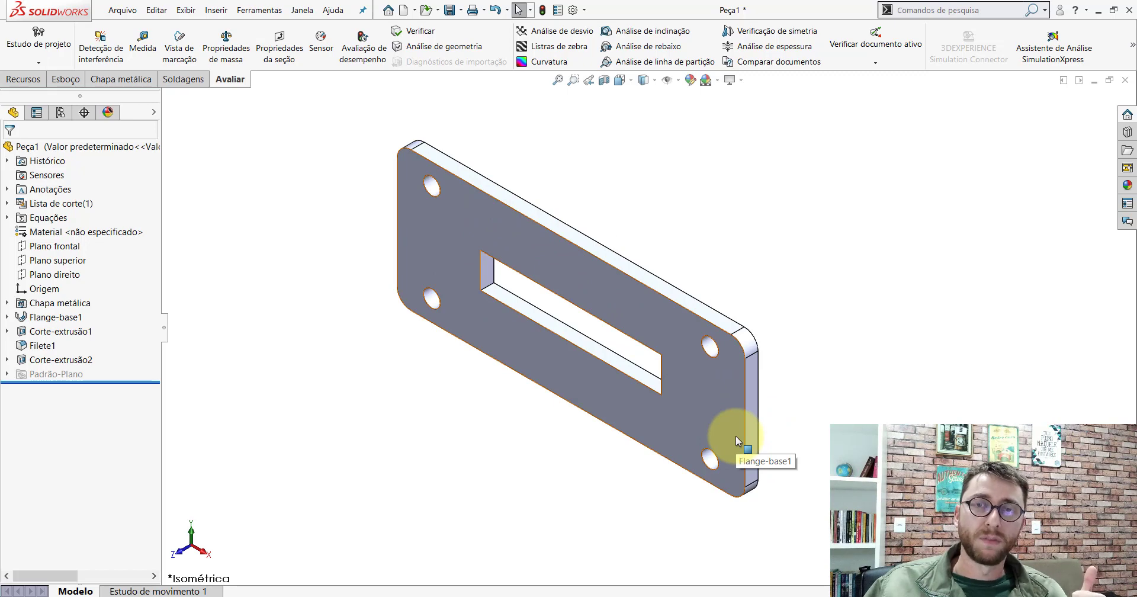
{"action": "left_click", "coordinate": [55, 317]}
{"action": "left_click", "coordinate": [43, 346]}
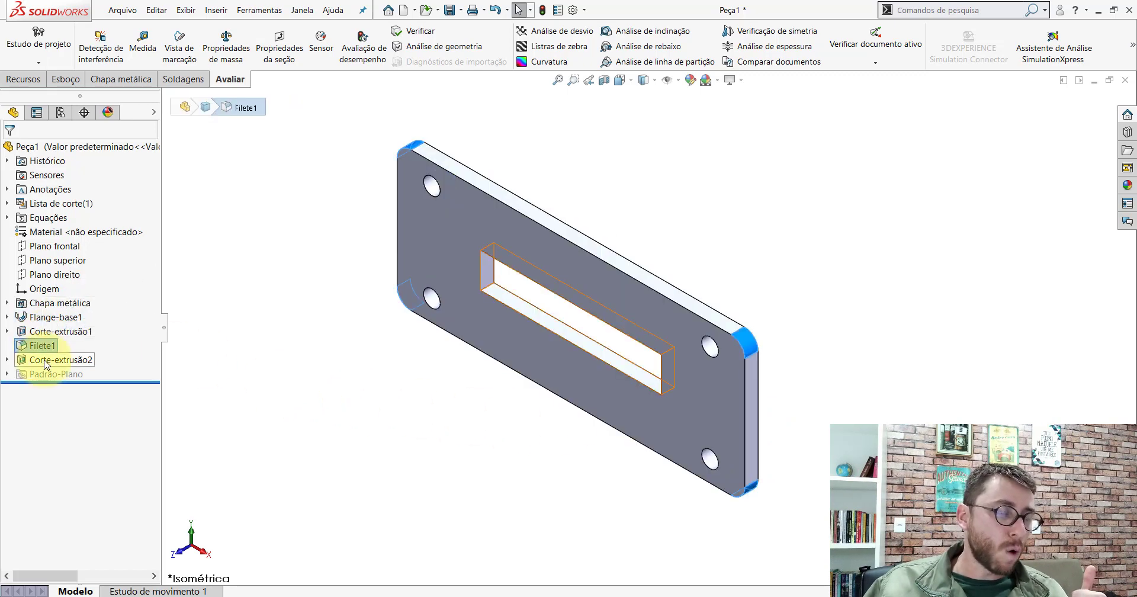
{"action": "left_click", "coordinate": [45, 360]}
{"action": "left_click", "coordinate": [396, 392]}
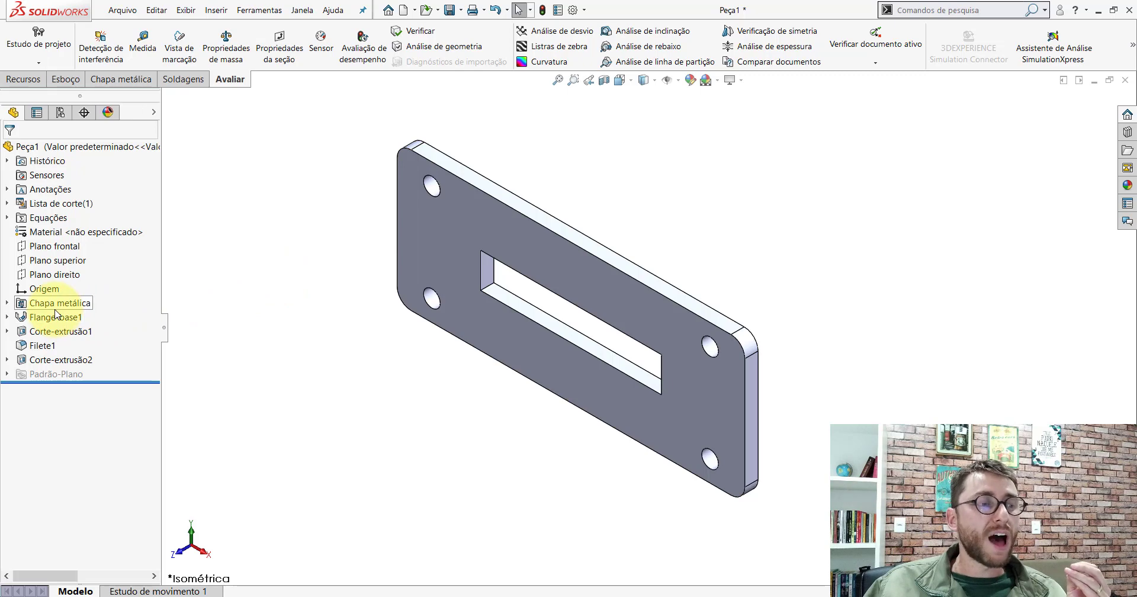
{"action": "left_click", "coordinate": [37, 360]}
{"action": "left_click", "coordinate": [284, 385]}
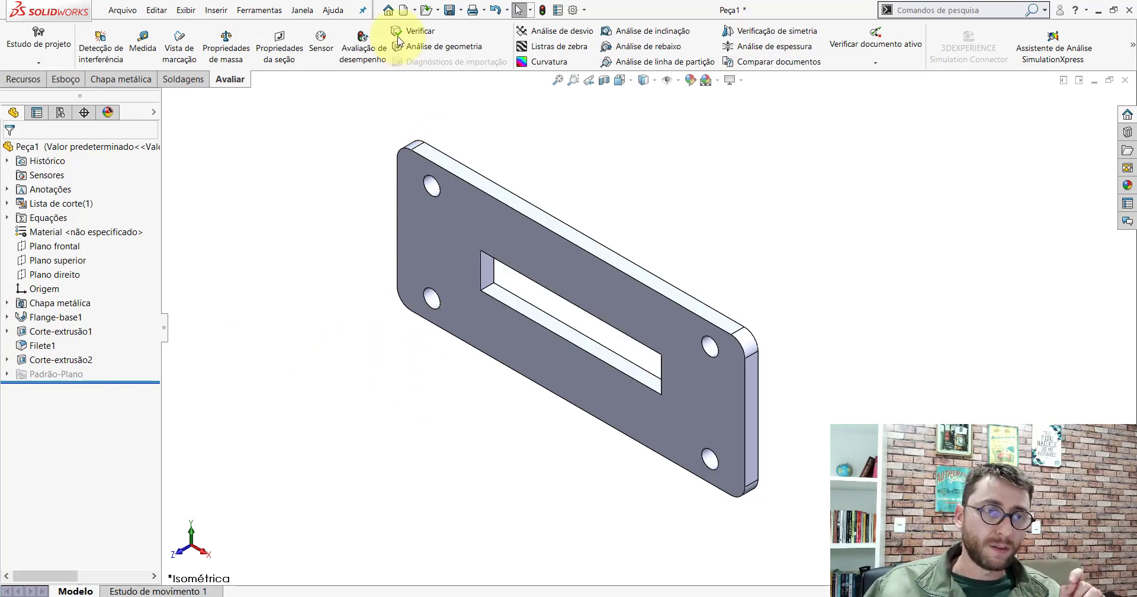
- Create a new part, Peça2, and switch to the isometric view
{"action": "left_click", "coordinate": [403, 12]}
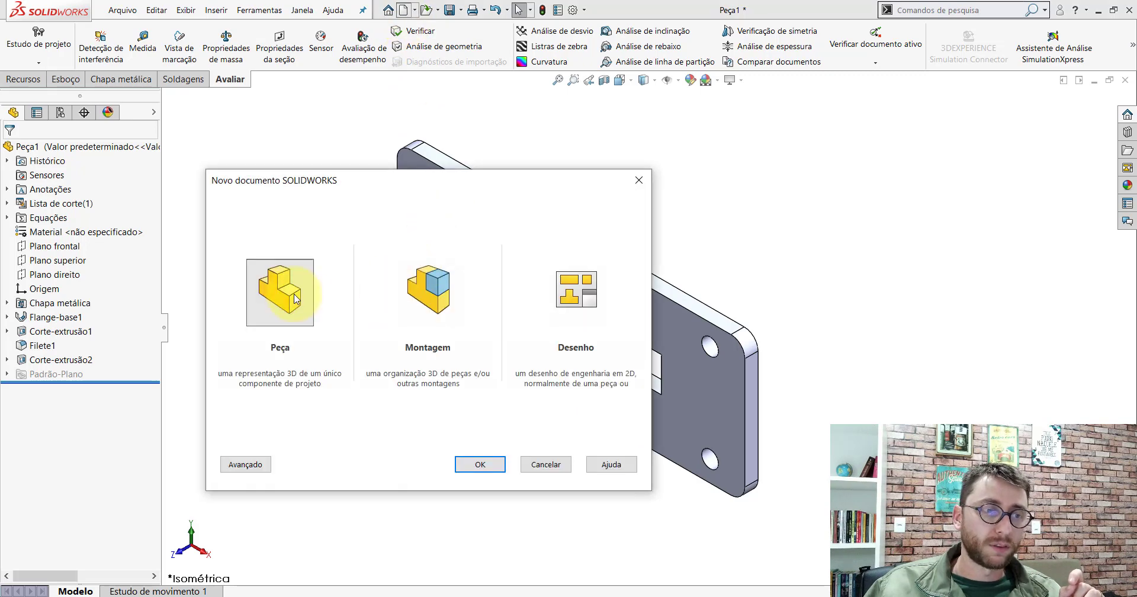
{"action": "key", "text": "Return"}
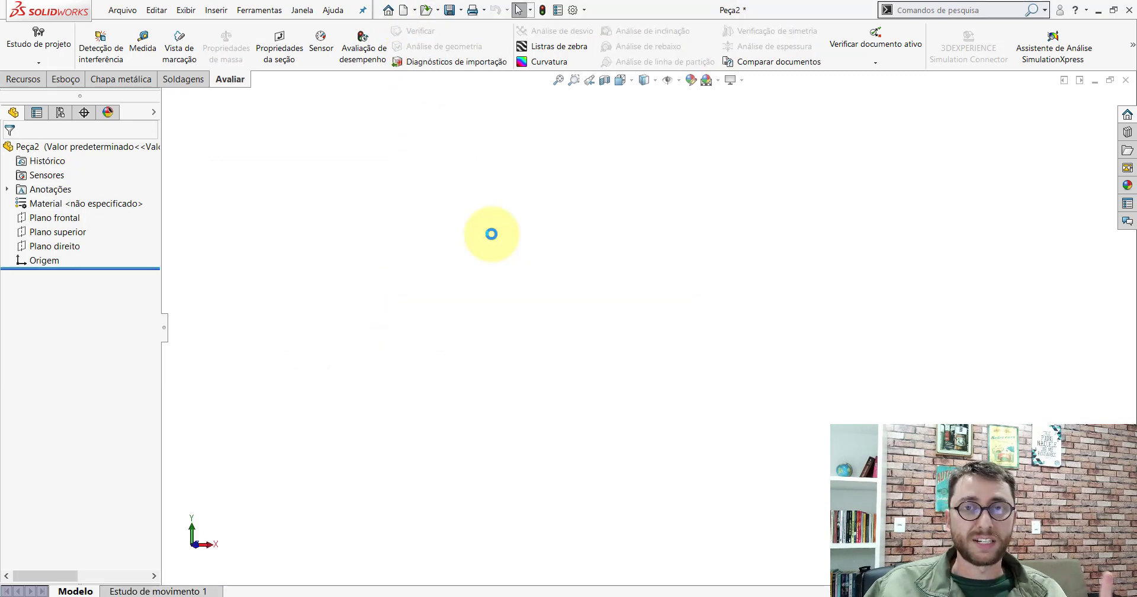
{"action": "left_click", "coordinate": [620, 80]}
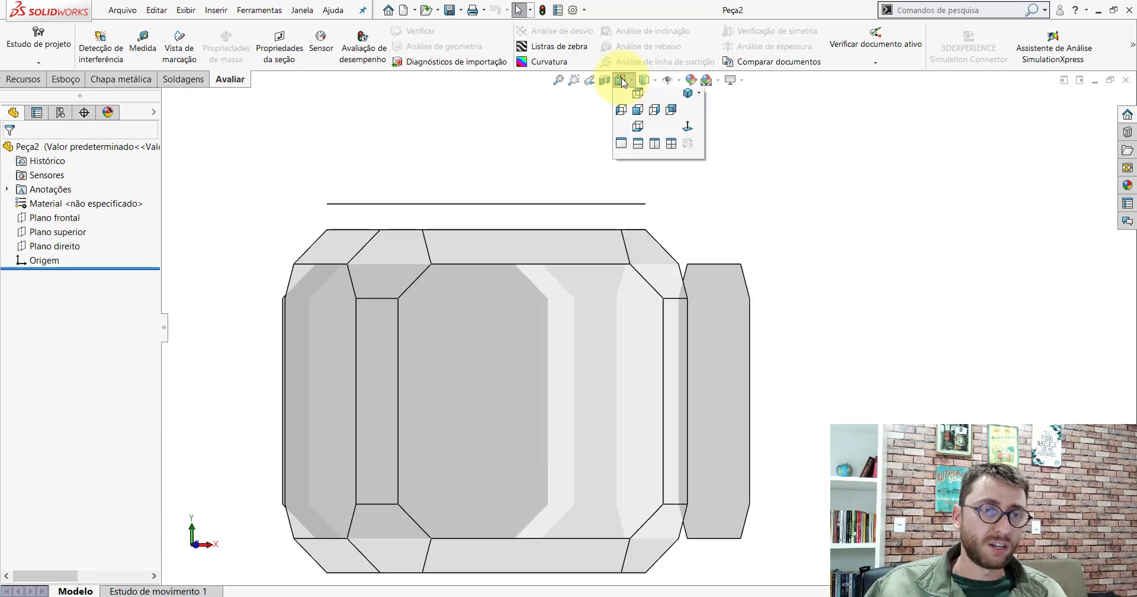
{"action": "left_click", "coordinate": [689, 114]}
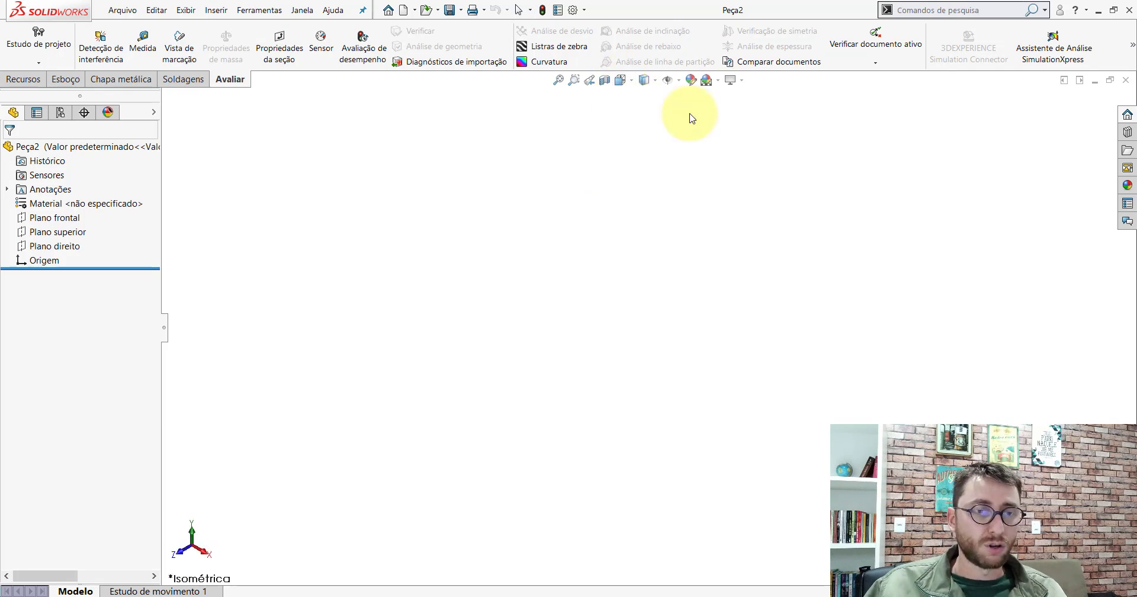
- Sketch a centre rectangle from the origin on the front plane
{"action": "left_click", "coordinate": [50, 218]}
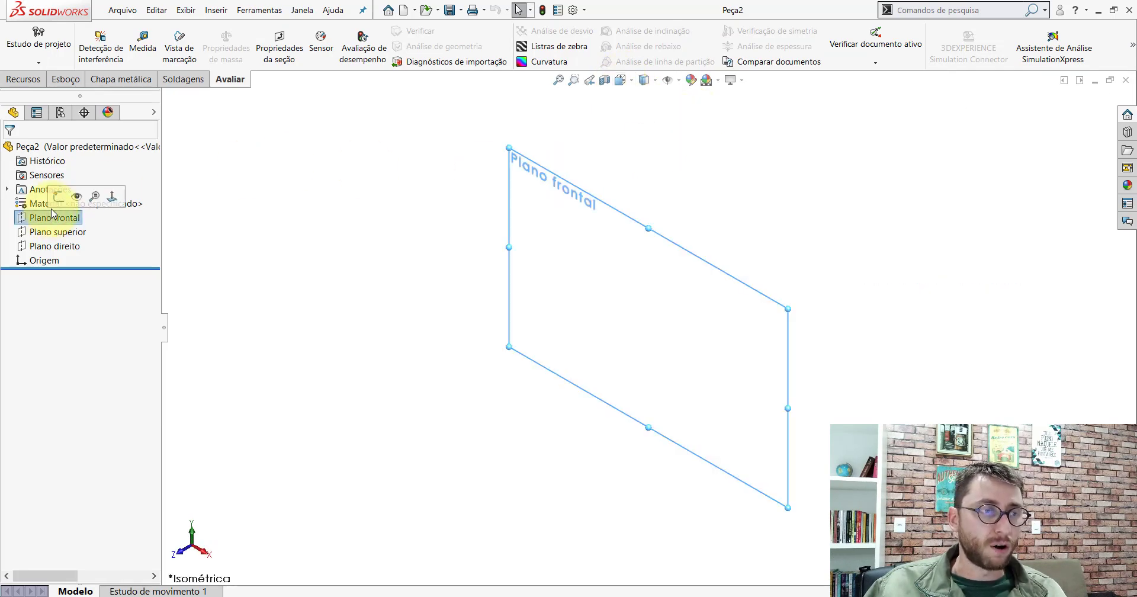
{"action": "left_click", "coordinate": [58, 198]}
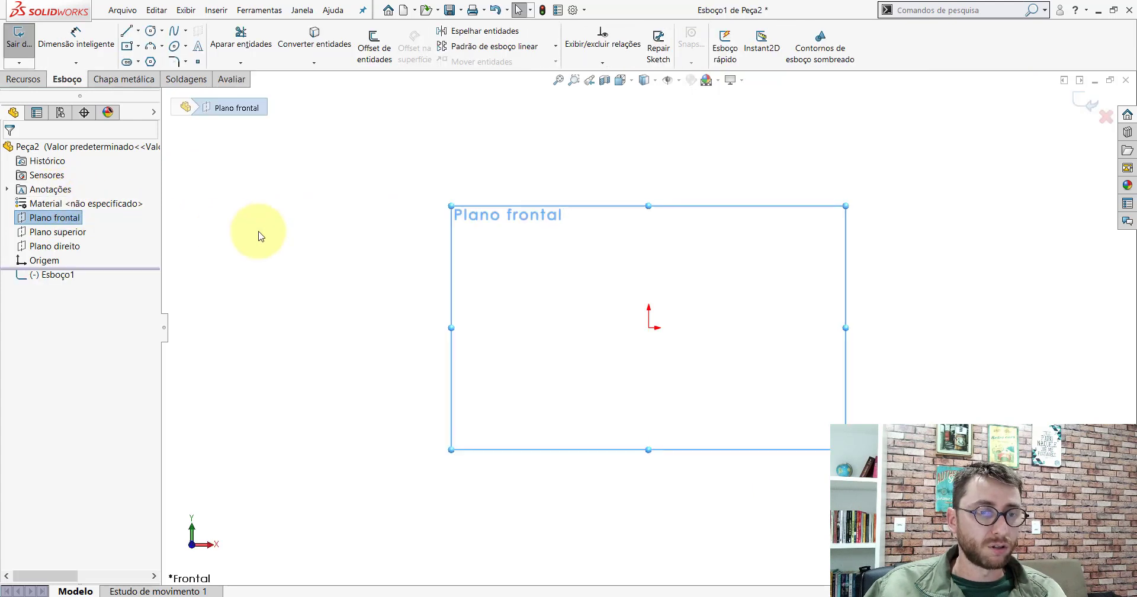
{"action": "left_click", "coordinate": [127, 48]}
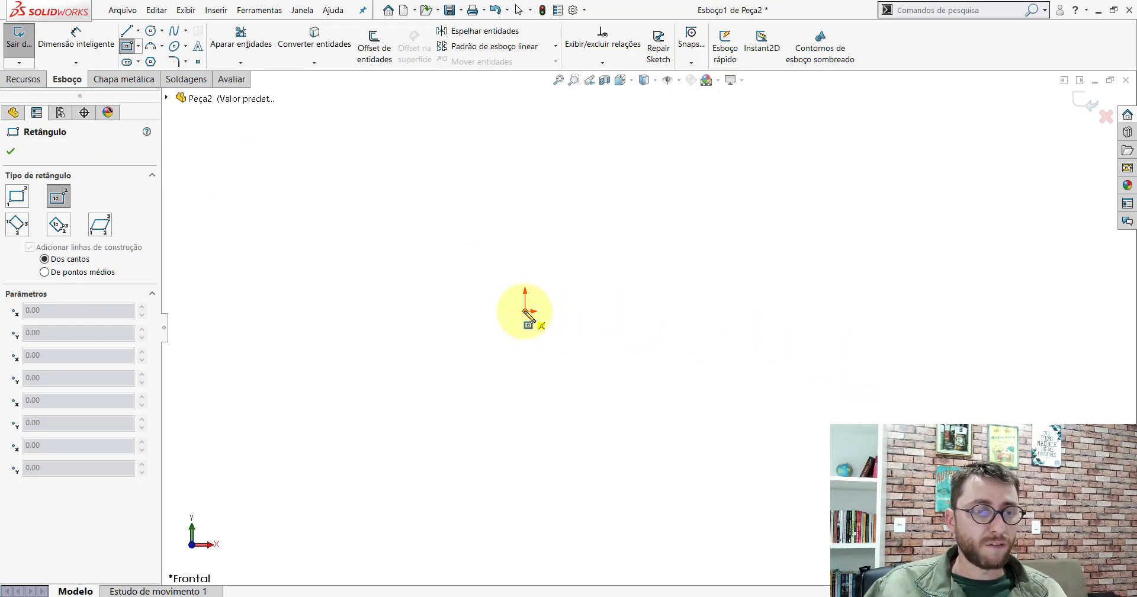
{"action": "left_click", "coordinate": [524, 311]}
{"action": "left_click", "coordinate": [766, 204]}
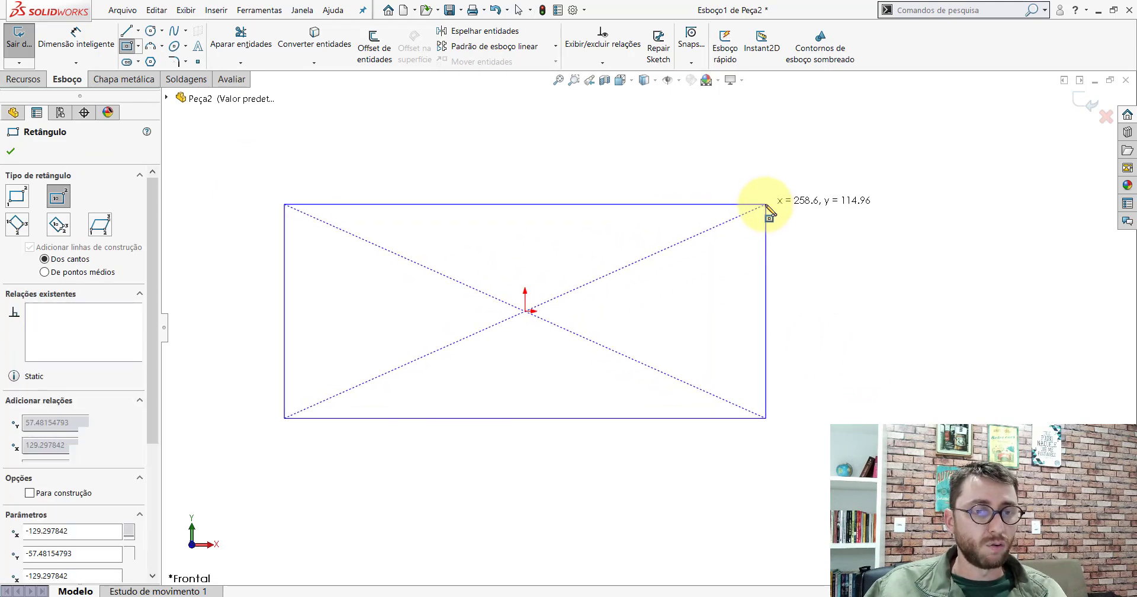
{"action": "key", "text": "Escape"}
- Dimension the rectangle 250 mm wide and 100 mm tall
{"action": "left_click", "coordinate": [76, 37]}
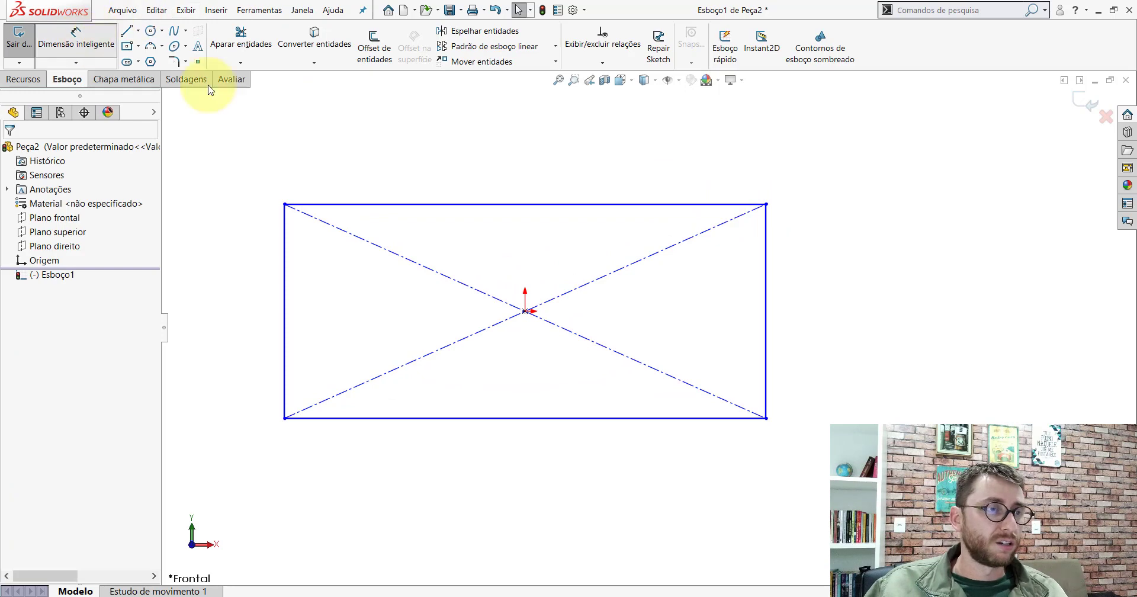
{"action": "left_click", "coordinate": [529, 206]}
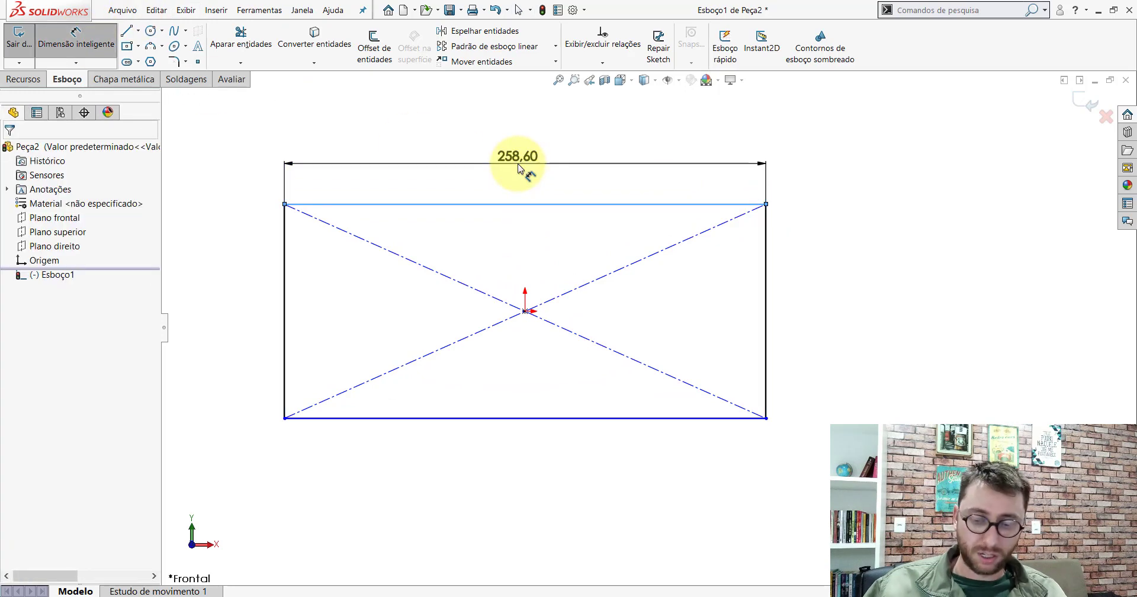
{"action": "left_click", "coordinate": [519, 168]}
{"action": "type", "text": "250"}
{"action": "key", "text": "Return"}
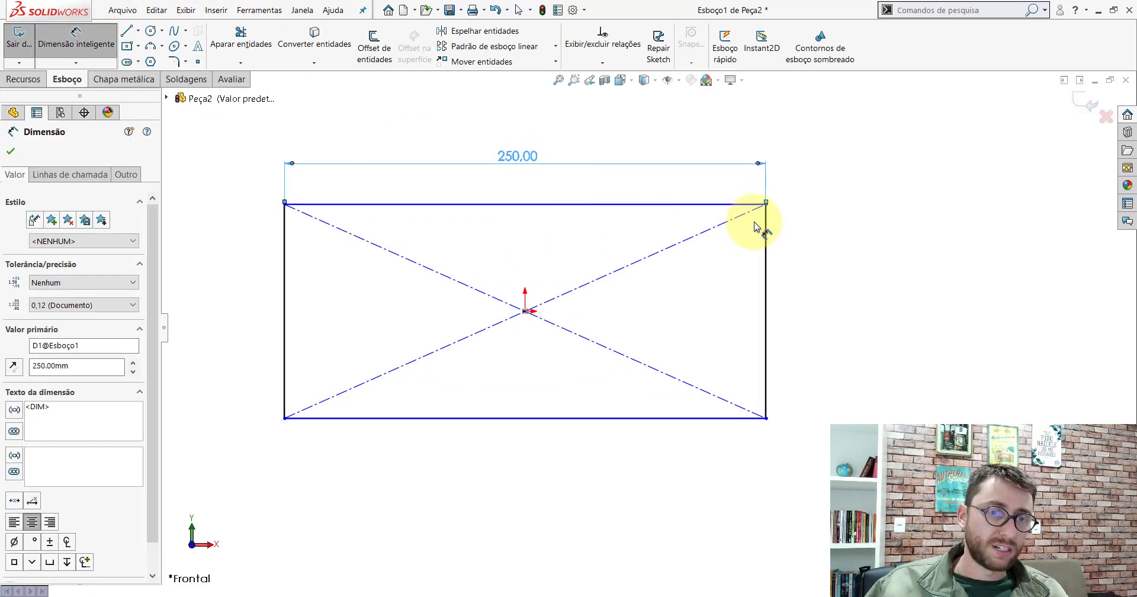
{"action": "left_click", "coordinate": [766, 223]}
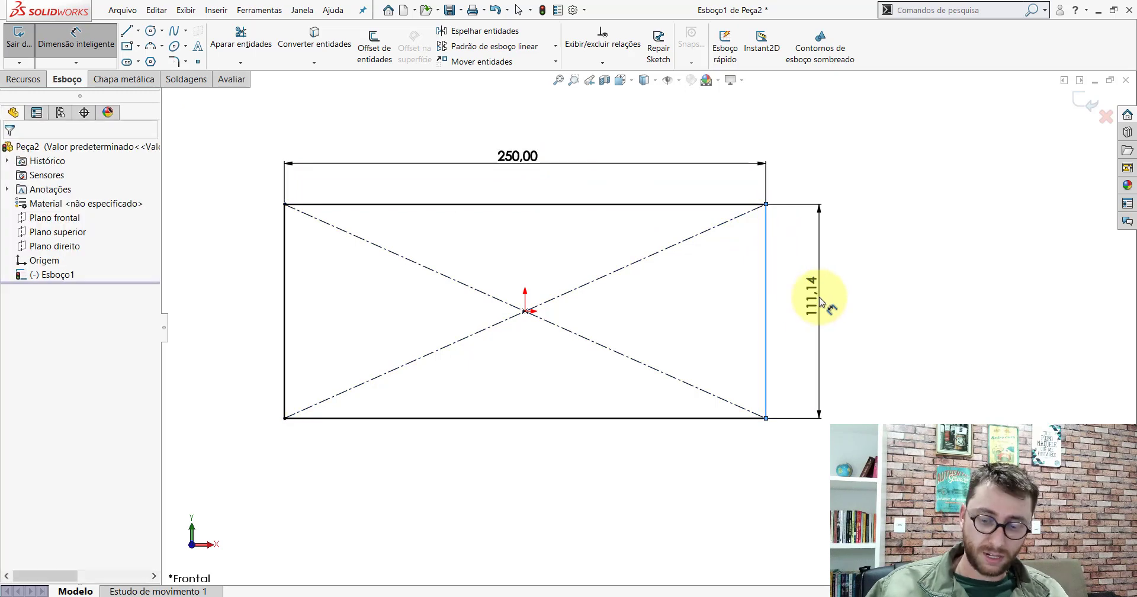
{"action": "left_click", "coordinate": [820, 302]}
{"action": "type", "text": "100"}
{"action": "key", "text": "Return"}
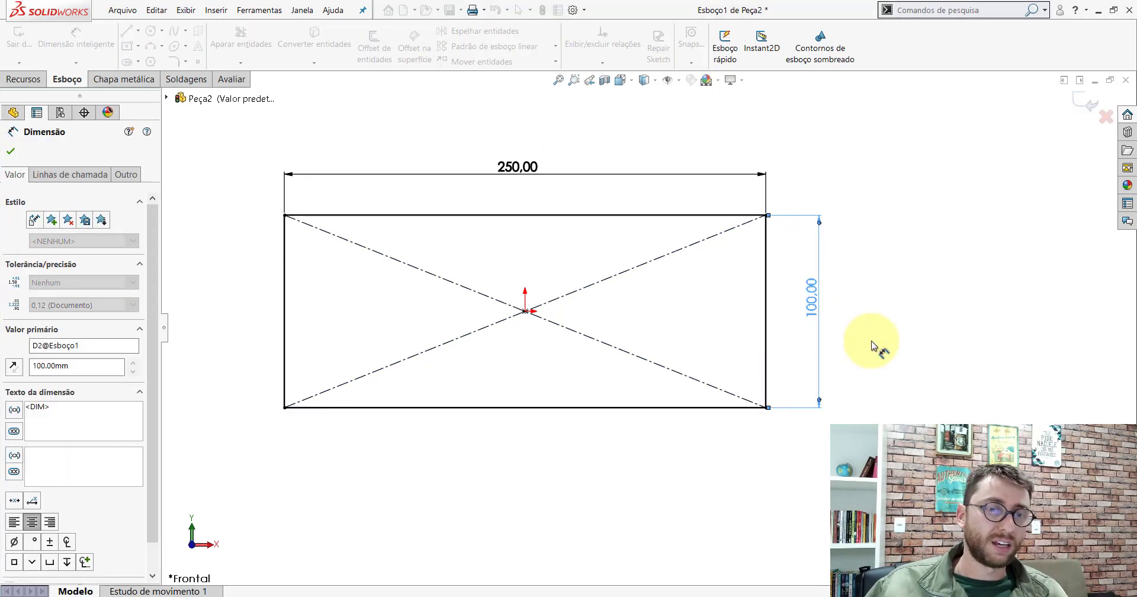
{"action": "key", "text": "Escape"}
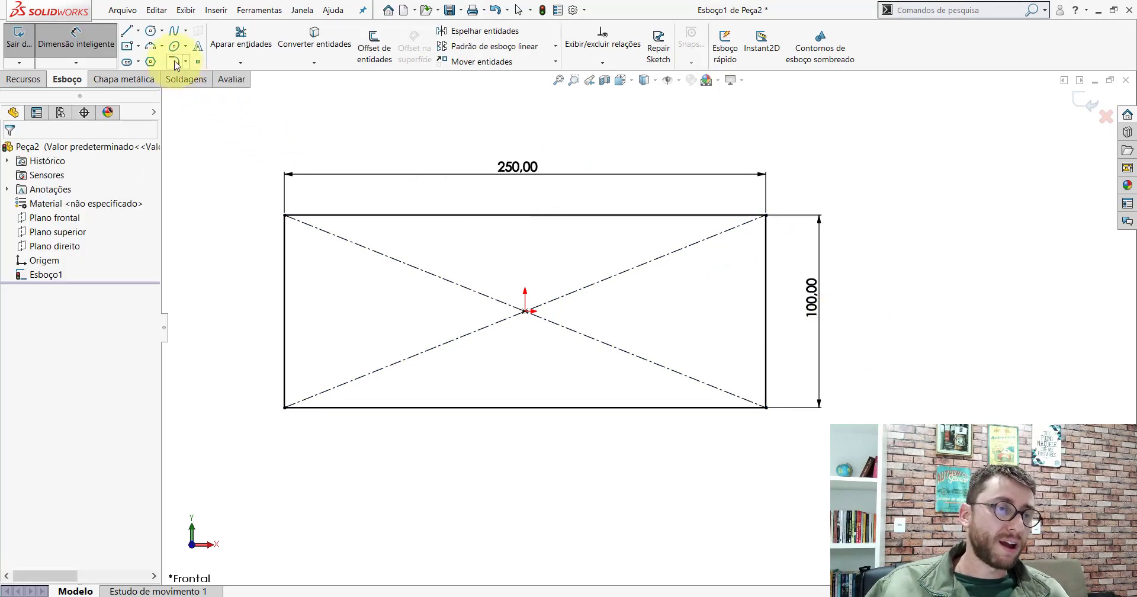
- Round all four corners of the outer rectangle with 10 mm sketch fillets
{"action": "left_click", "coordinate": [175, 61]}
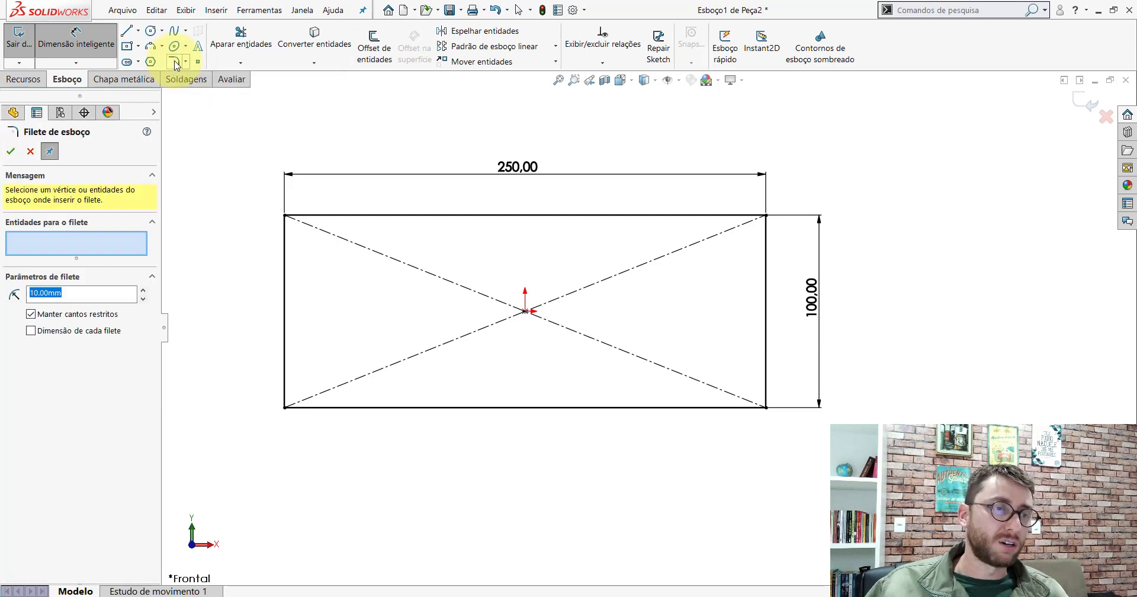
{"action": "left_click", "coordinate": [284, 216]}
{"action": "left_click", "coordinate": [285, 407]}
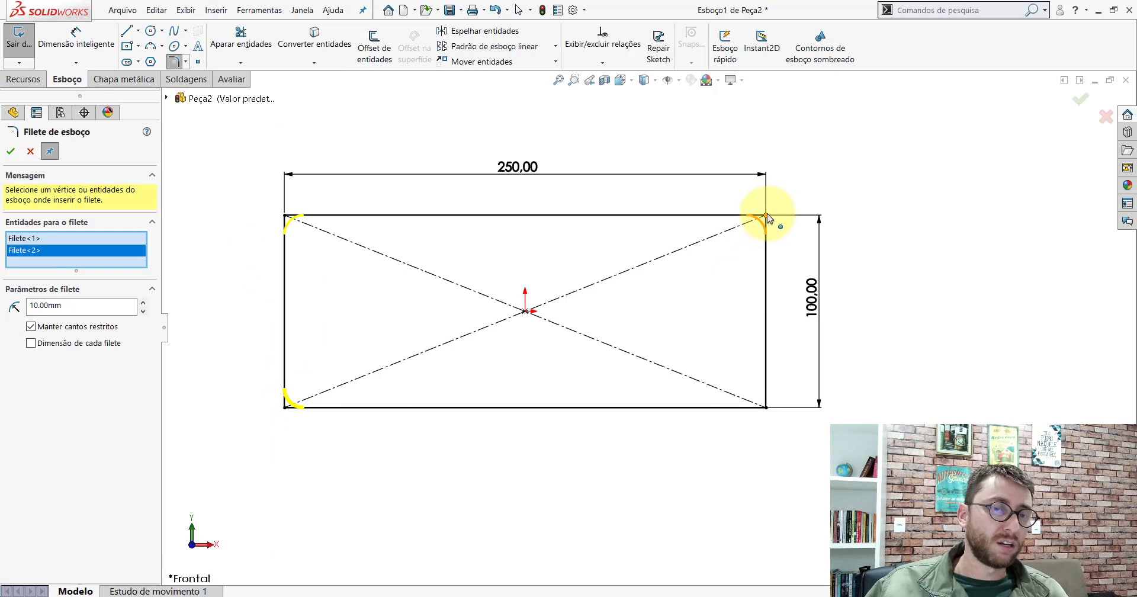
{"action": "left_click", "coordinate": [766, 217]}
{"action": "left_click", "coordinate": [766, 407]}
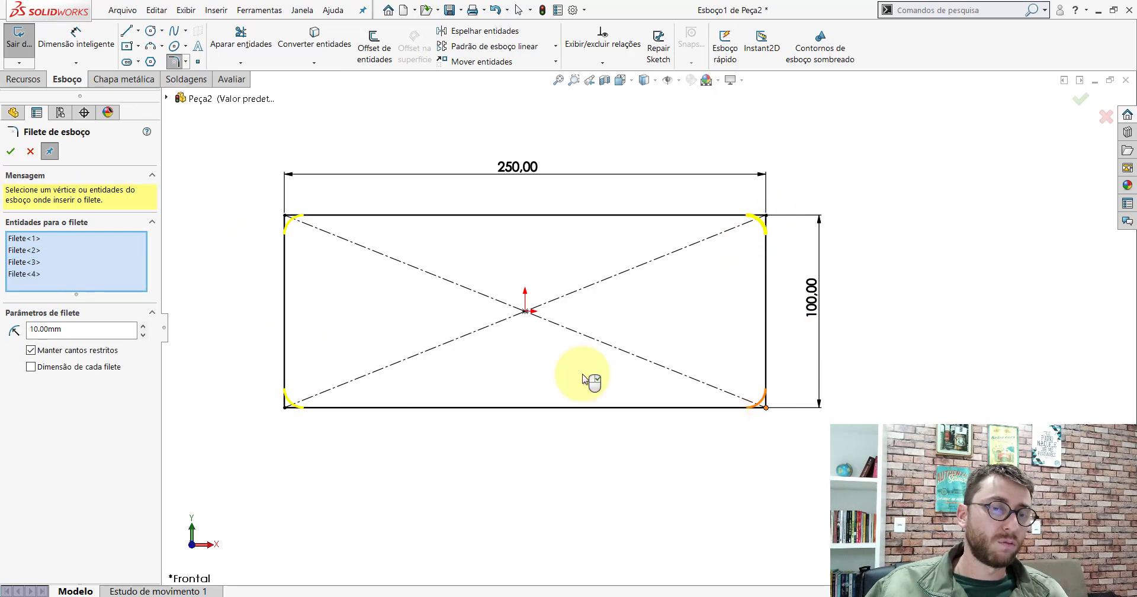
{"action": "left_click", "coordinate": [10, 153]}
{"action": "left_click", "coordinate": [10, 152]}
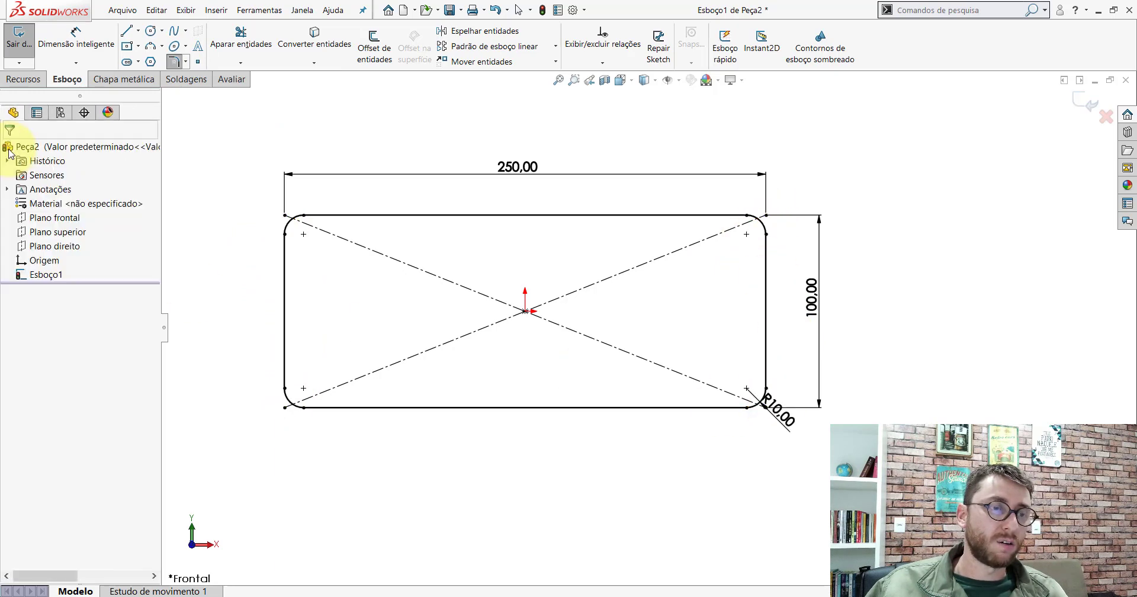
- Draw a construction centre rectangle from the origin inside the plate outline
{"action": "left_click", "coordinate": [126, 49]}
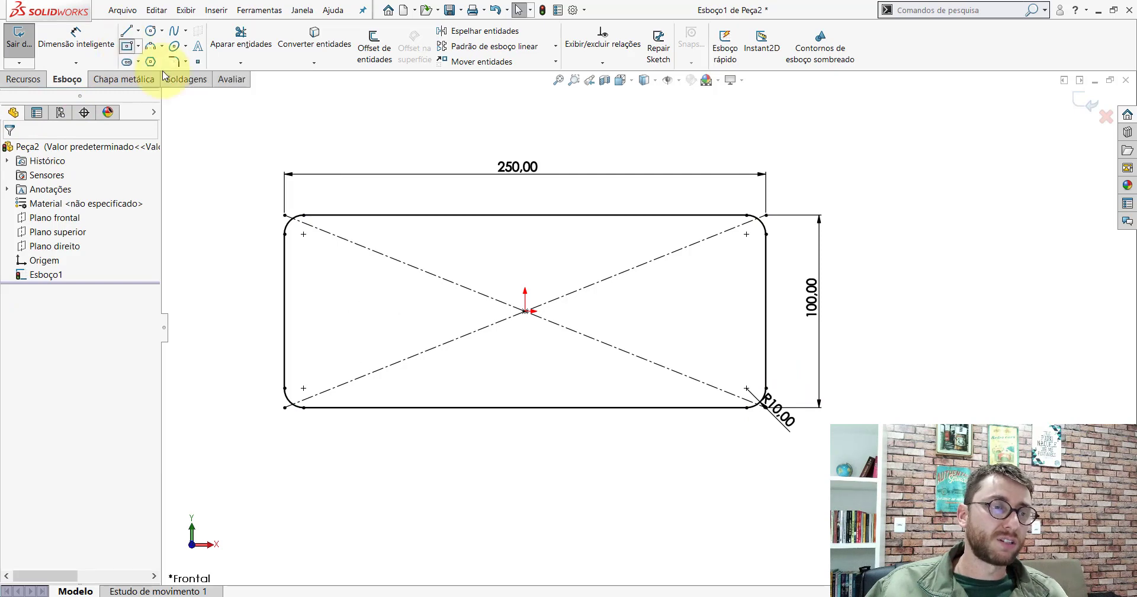
{"action": "left_click", "coordinate": [525, 310]}
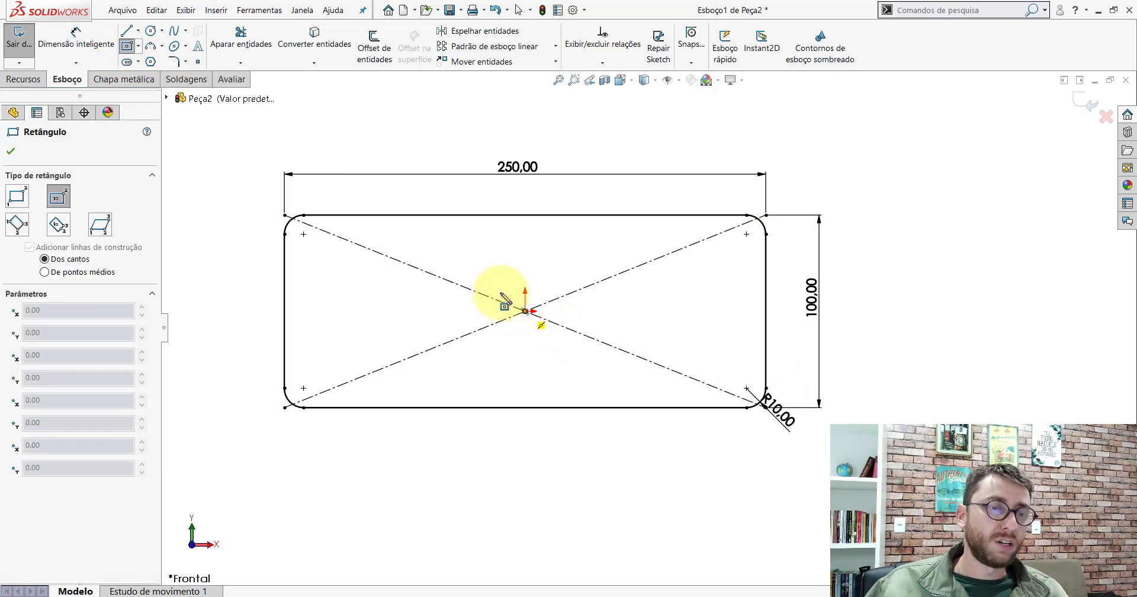
{"action": "left_click", "coordinate": [385, 240]}
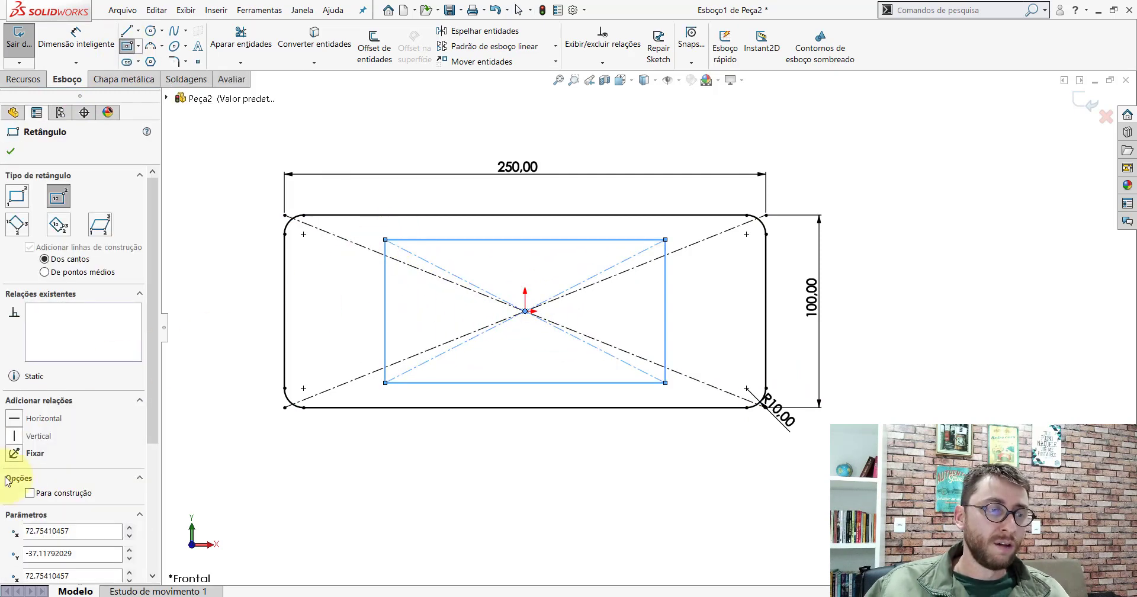
{"action": "left_click", "coordinate": [29, 493]}
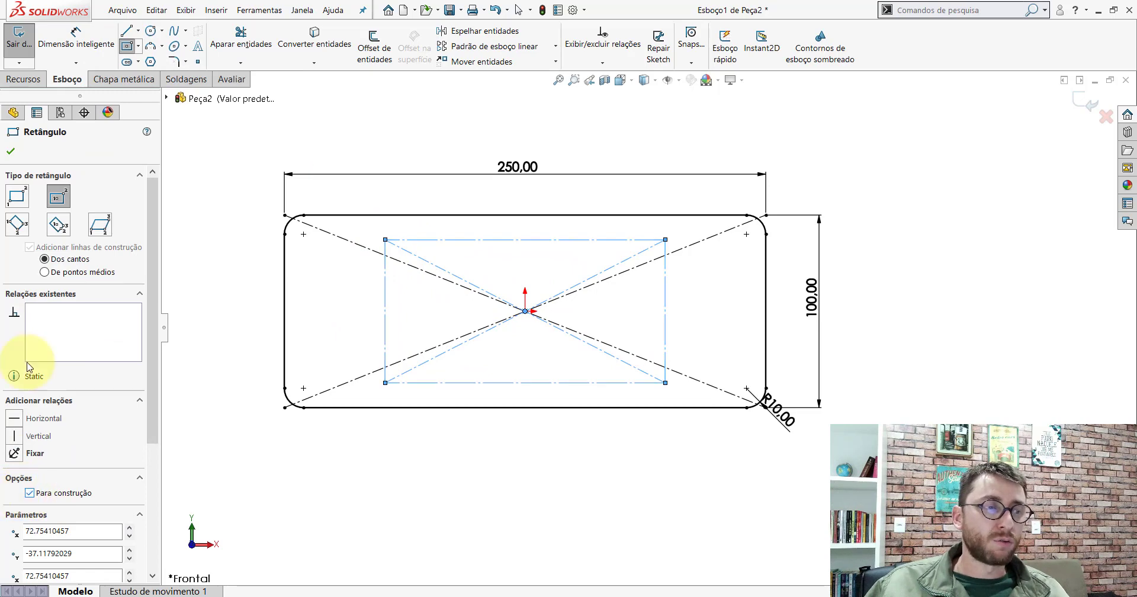
{"action": "left_click", "coordinate": [10, 151]}
- Move the 250 dimension up and dimension the inner rectangle 200 wide by 70 tall
{"action": "left_click", "coordinate": [75, 41]}
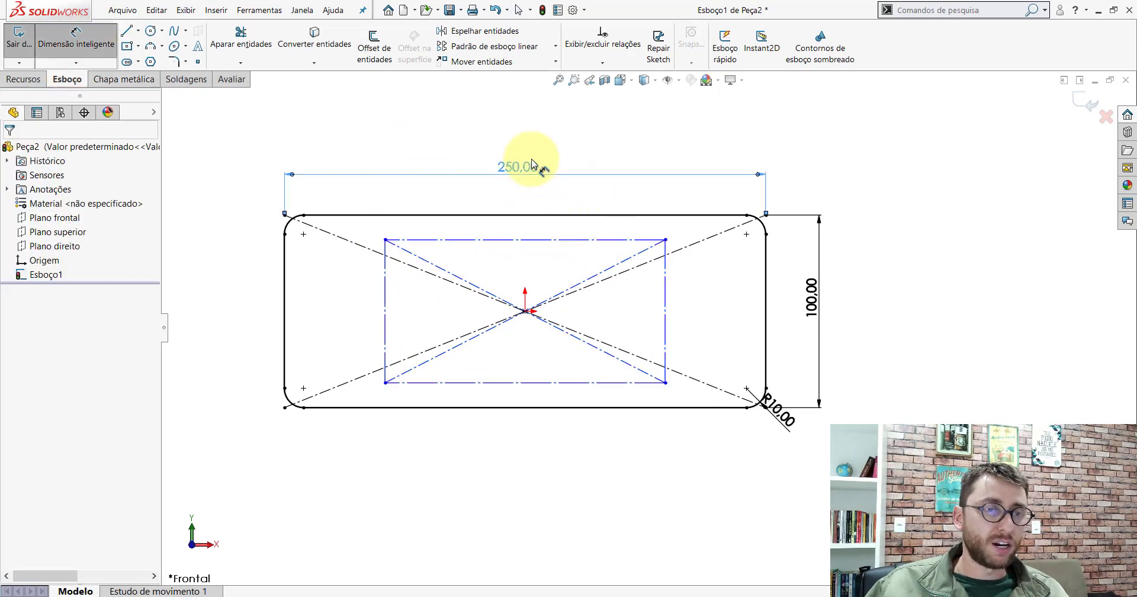
{"action": "left_click_drag", "start_coordinate": [531, 164], "coordinate": [533, 114]}
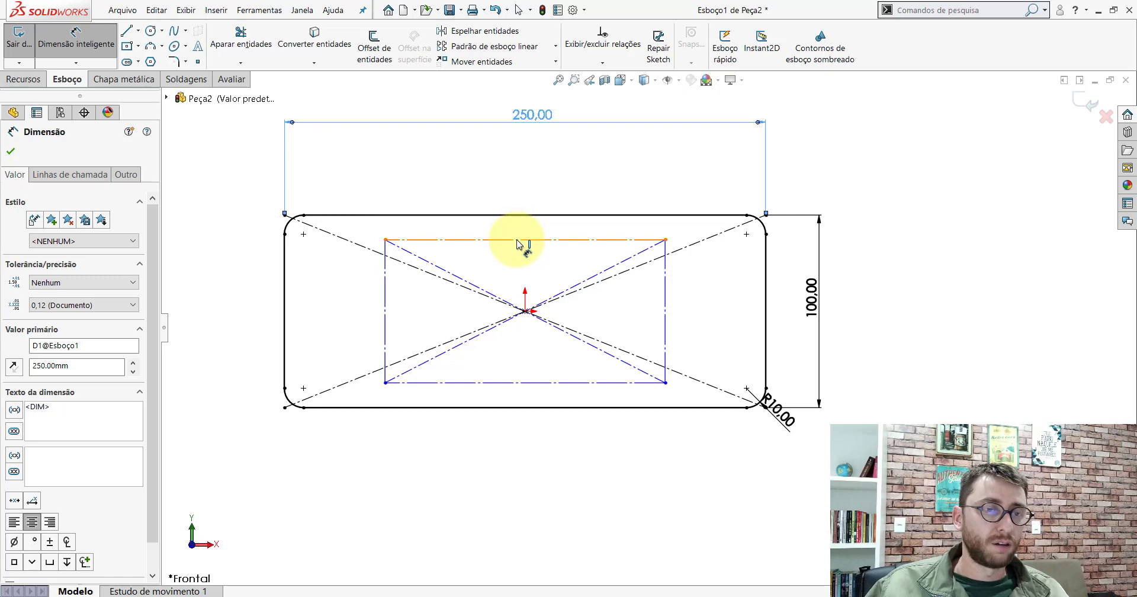
{"action": "left_click", "coordinate": [517, 240]}
{"action": "left_click", "coordinate": [522, 170]}
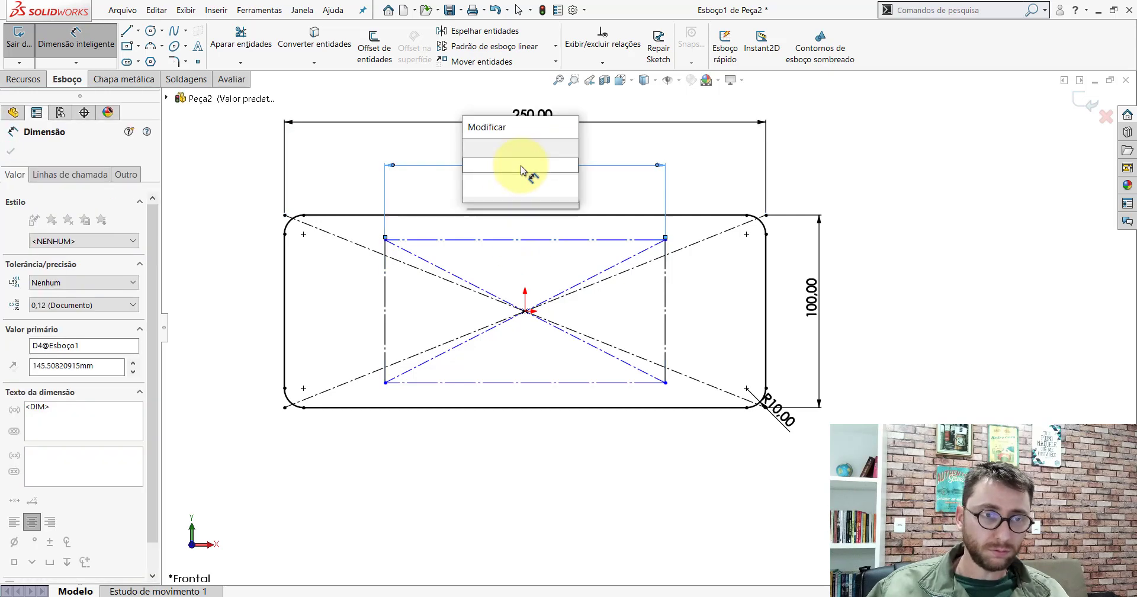
{"action": "type", "text": "200"}
{"action": "key", "text": "Return"}
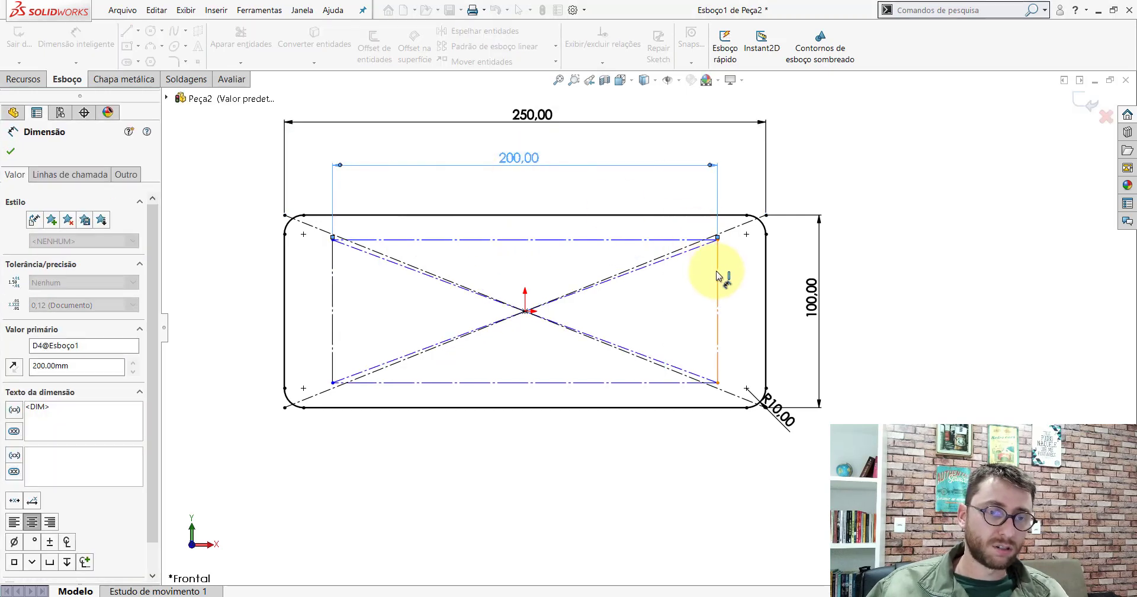
{"action": "left_click", "coordinate": [718, 287]}
{"action": "left_click", "coordinate": [791, 305]}
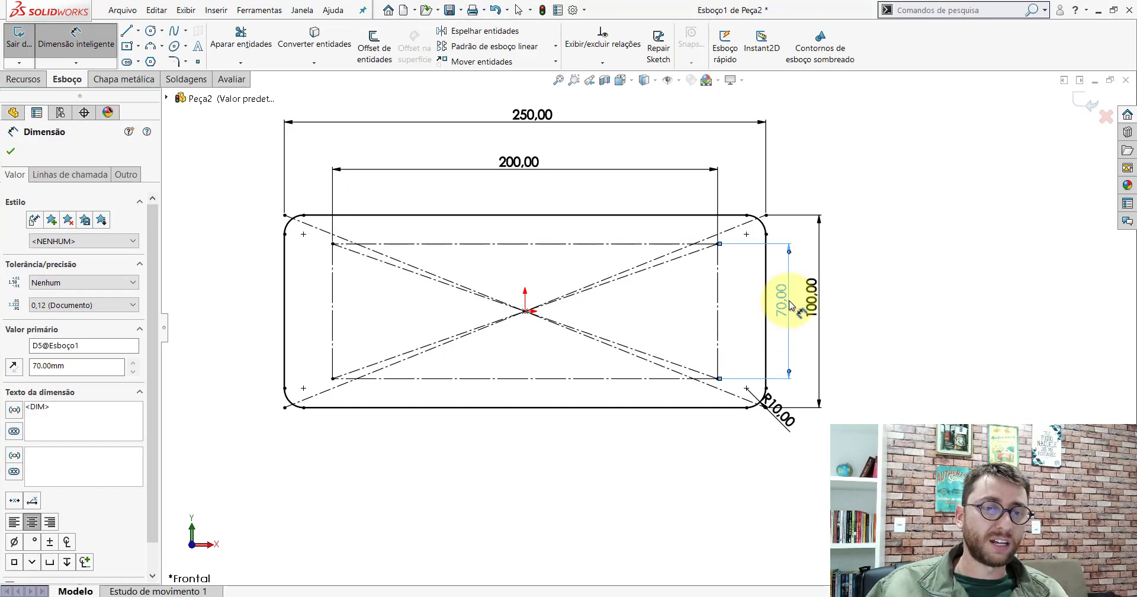
{"action": "type", "text": "70"}
{"action": "key", "text": "Return"}
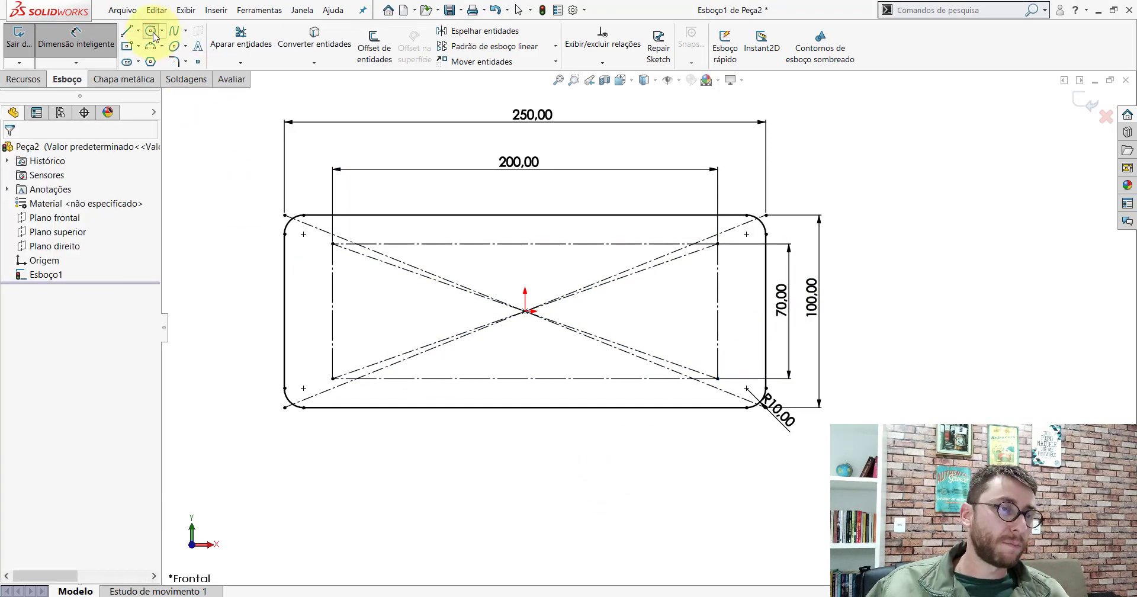
- Draw four circles centred on the inner construction rectangle's corners
{"action": "left_click", "coordinate": [151, 32]}
{"action": "left_click", "coordinate": [332, 244]}
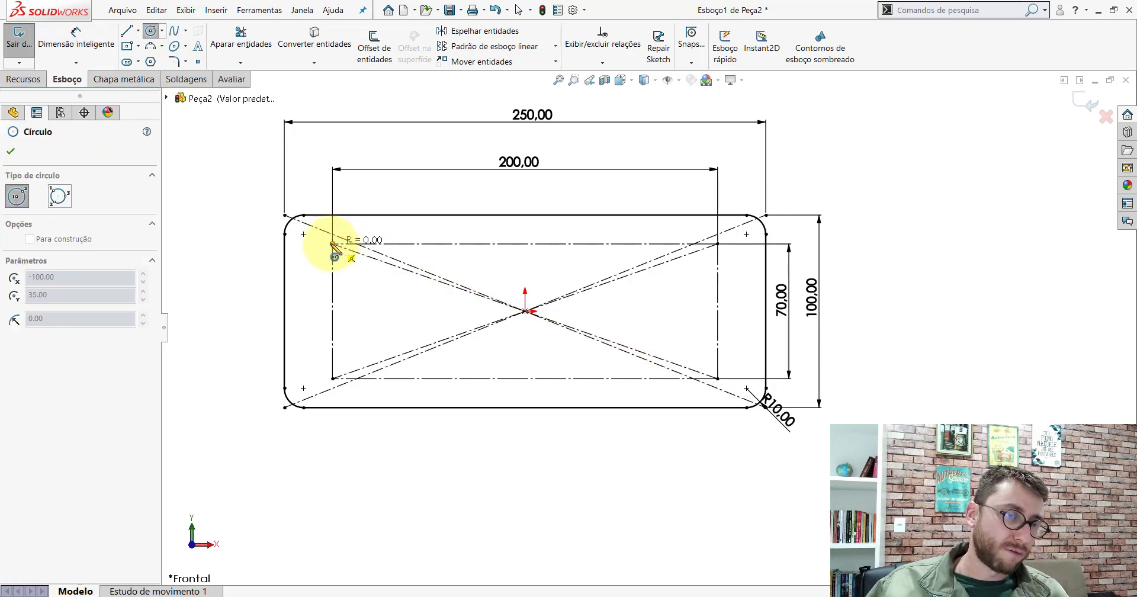
{"action": "left_click", "coordinate": [347, 244]}
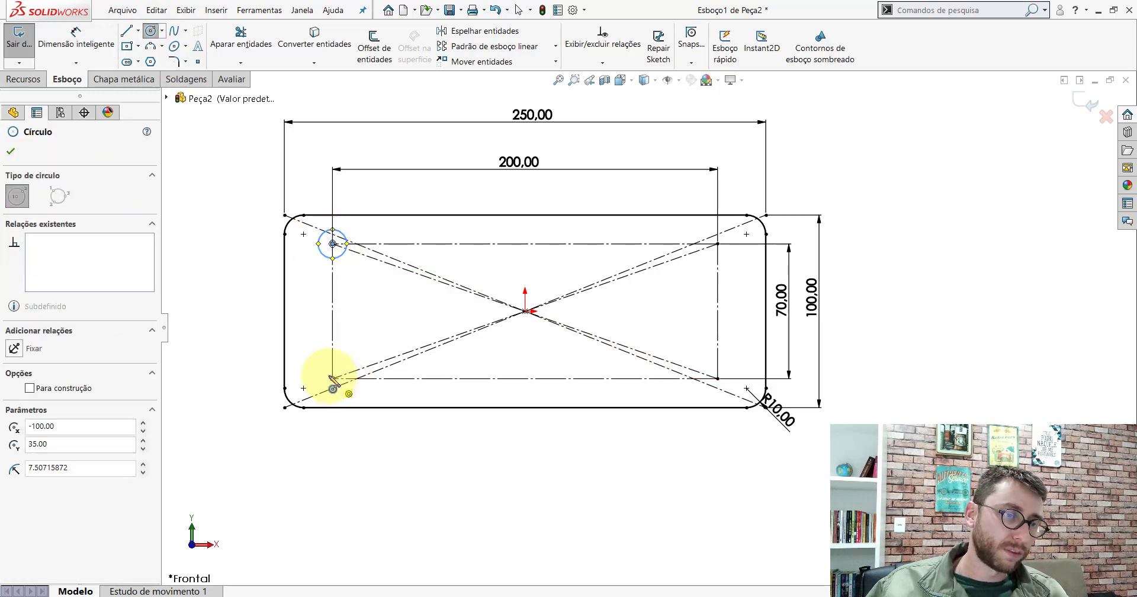
{"action": "left_click", "coordinate": [332, 379]}
{"action": "left_click", "coordinate": [351, 379]}
{"action": "left_click", "coordinate": [718, 244]}
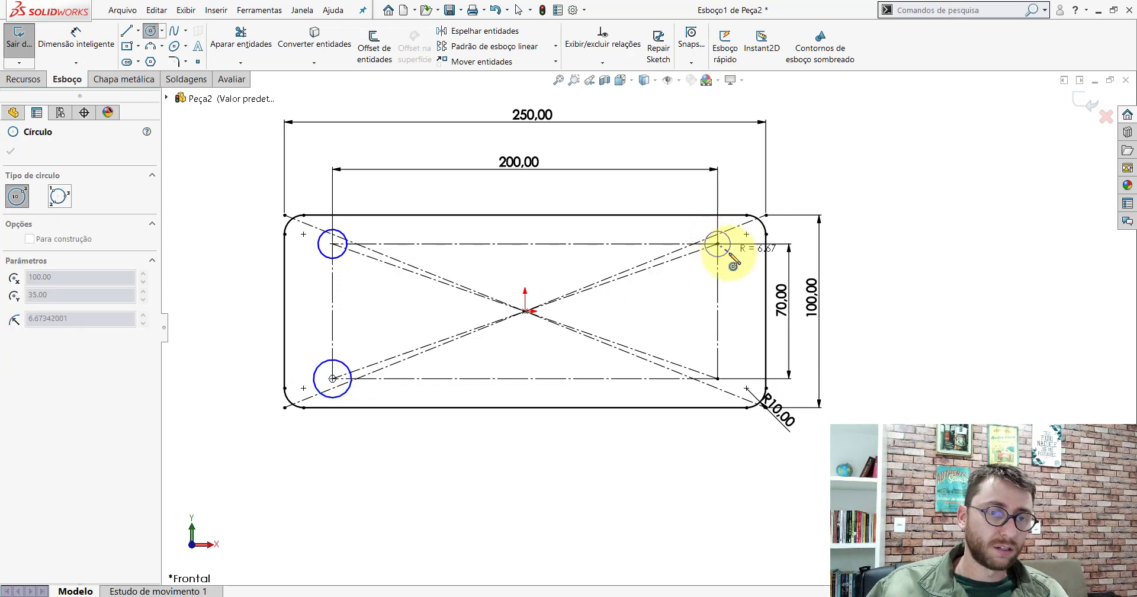
{"action": "left_click", "coordinate": [719, 257]}
{"action": "left_click", "coordinate": [718, 378]}
{"action": "left_click", "coordinate": [728, 370]}
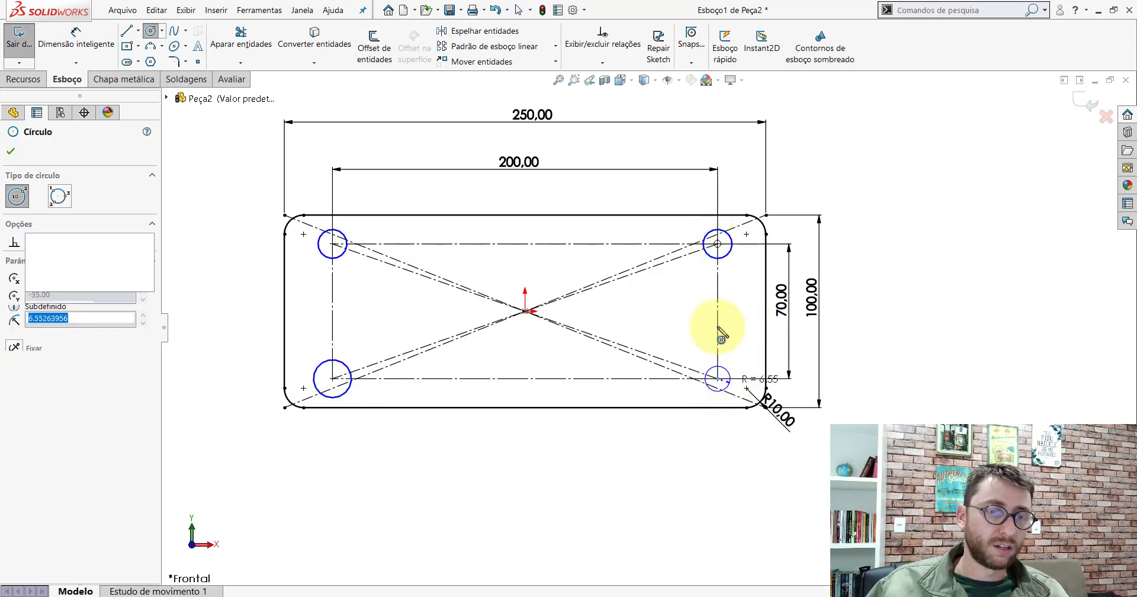
{"action": "key", "text": "Escape"}
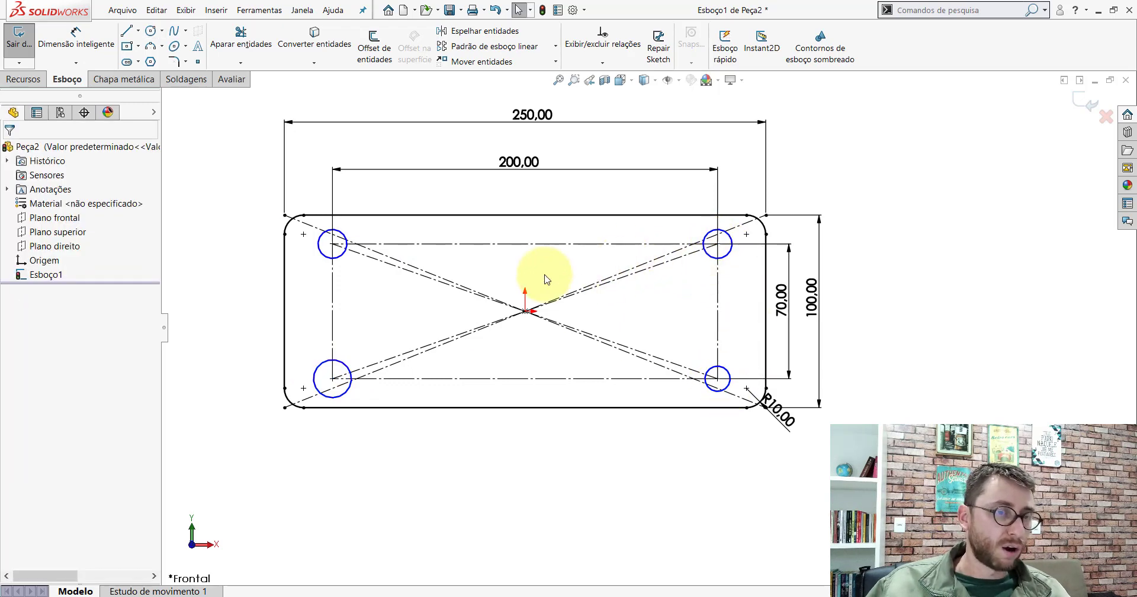
- Make all four corner circles equal in size
{"action": "left_click", "coordinate": [347, 256]}
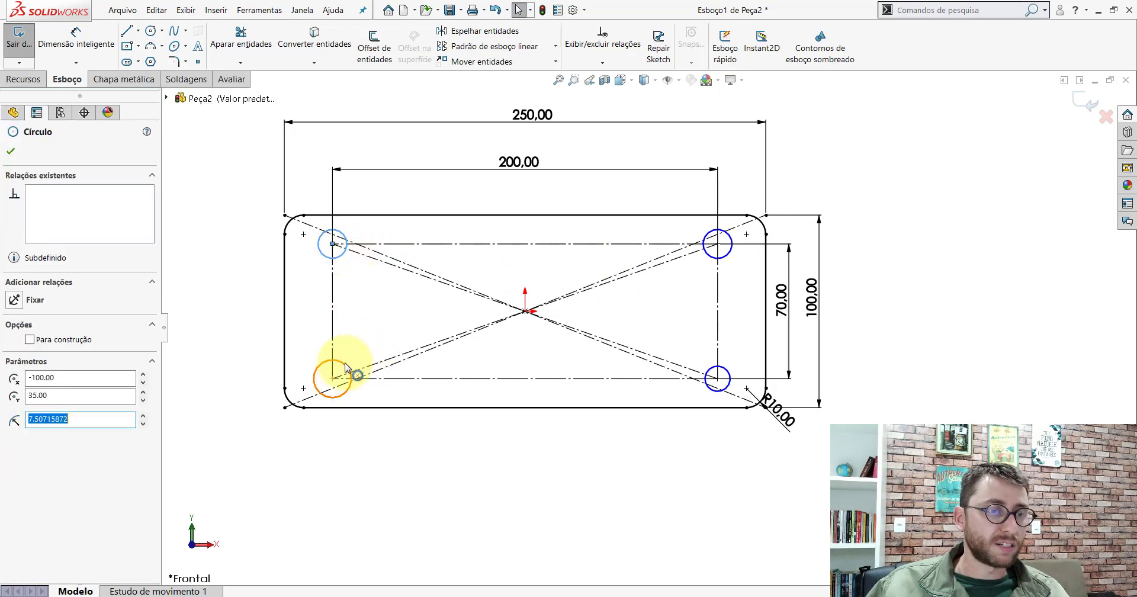
{"action": "left_click", "coordinate": [351, 365], "text": "ctrl"}
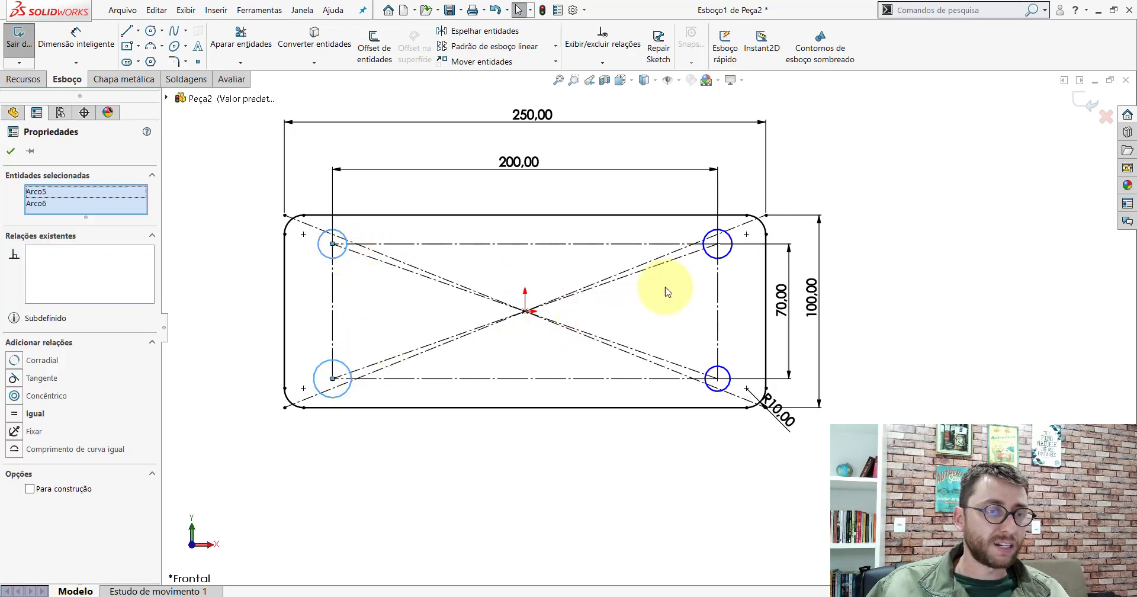
{"action": "left_click", "coordinate": [708, 254], "text": "ctrl"}
{"action": "left_click", "coordinate": [712, 370], "text": "ctrl"}
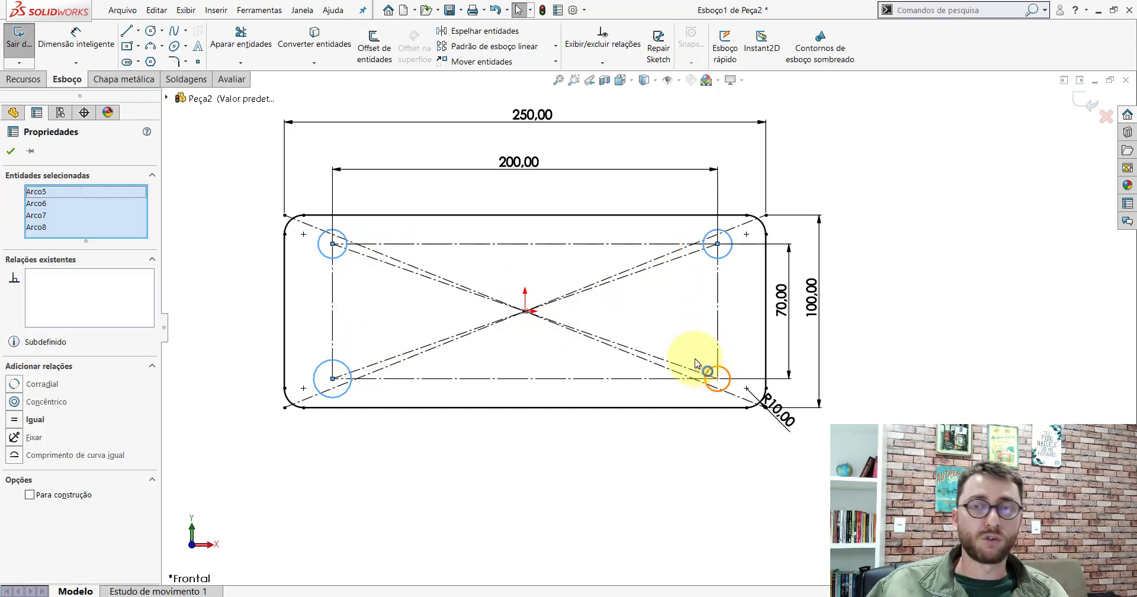
{"action": "left_click", "coordinate": [15, 421]}
{"action": "left_click", "coordinate": [10, 151]}
- Dimension the top-left hole's diameter to 12 mm
{"action": "left_click", "coordinate": [76, 41]}
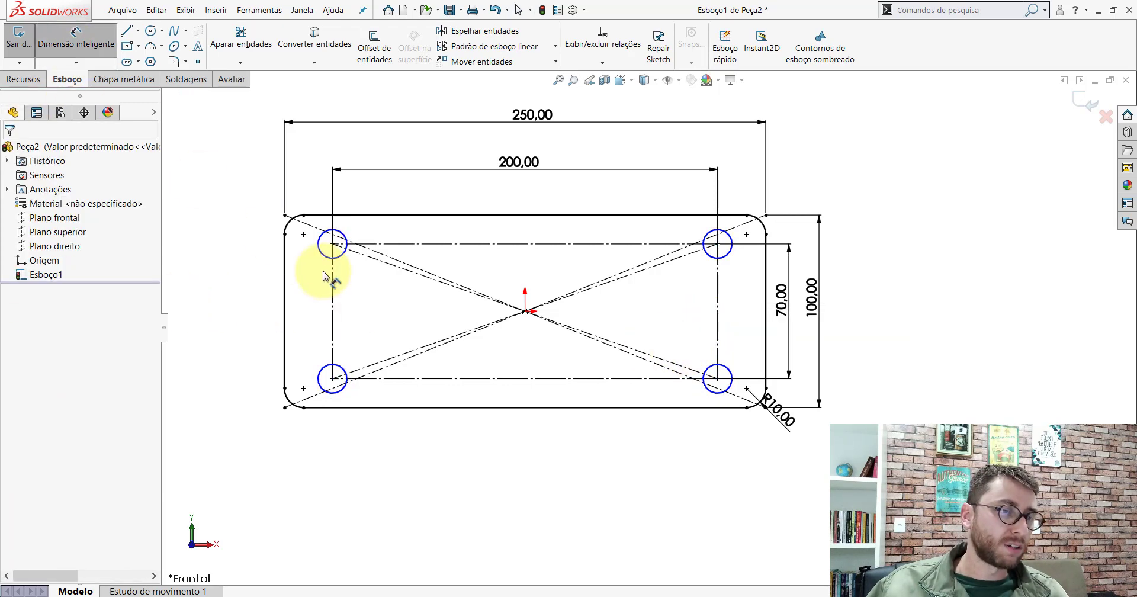
{"action": "left_click", "coordinate": [350, 231]}
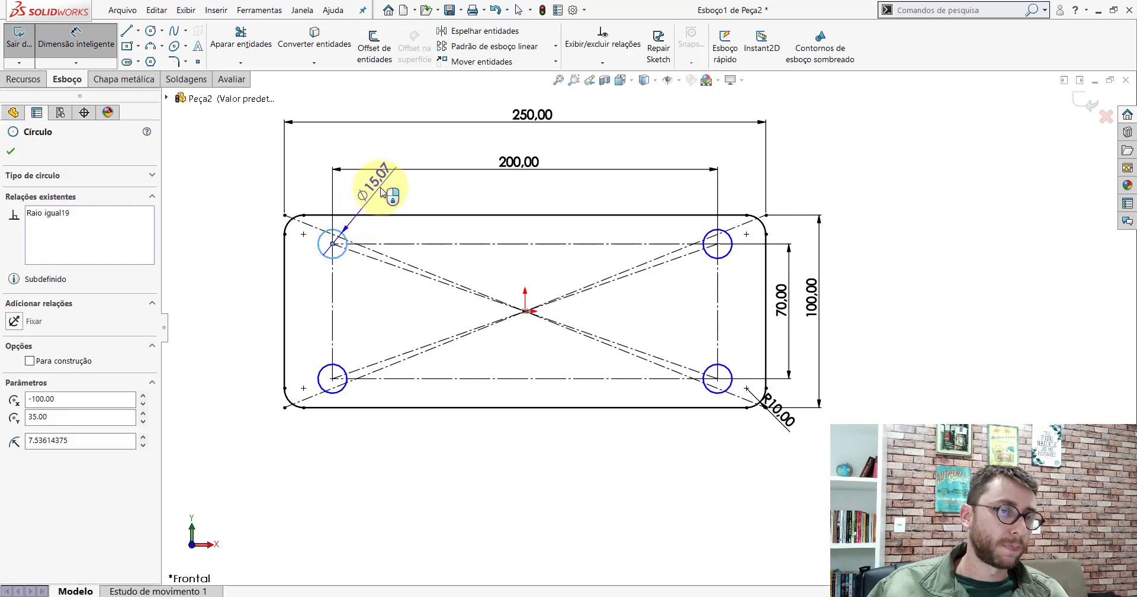
{"action": "left_click", "coordinate": [382, 191]}
{"action": "type", "text": "12"}
{"action": "key", "text": "Return"}
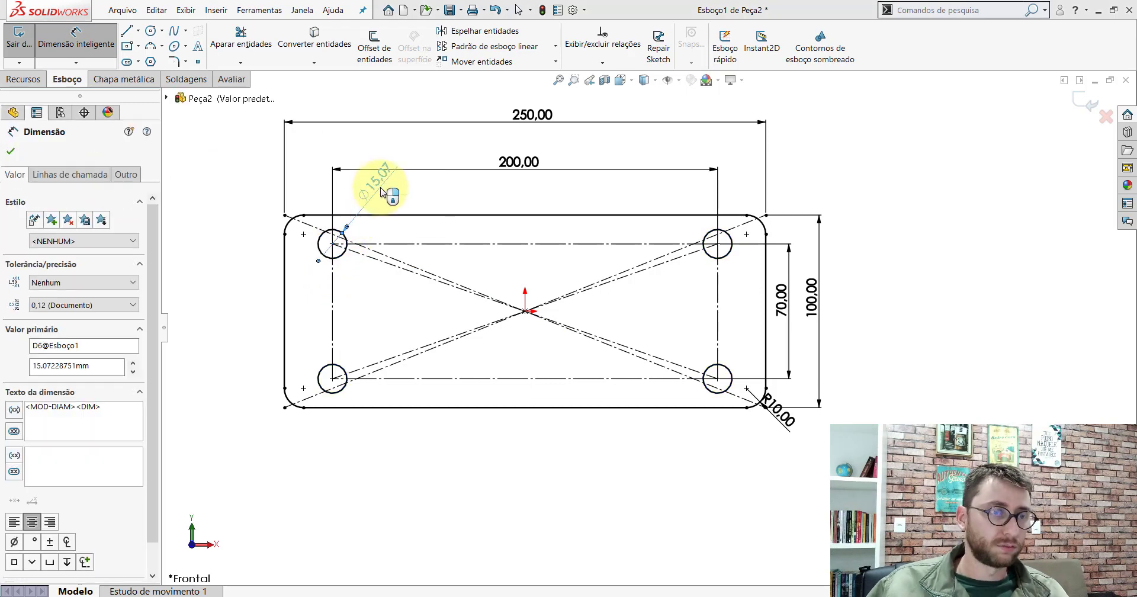
{"action": "left_click", "coordinate": [464, 472]}
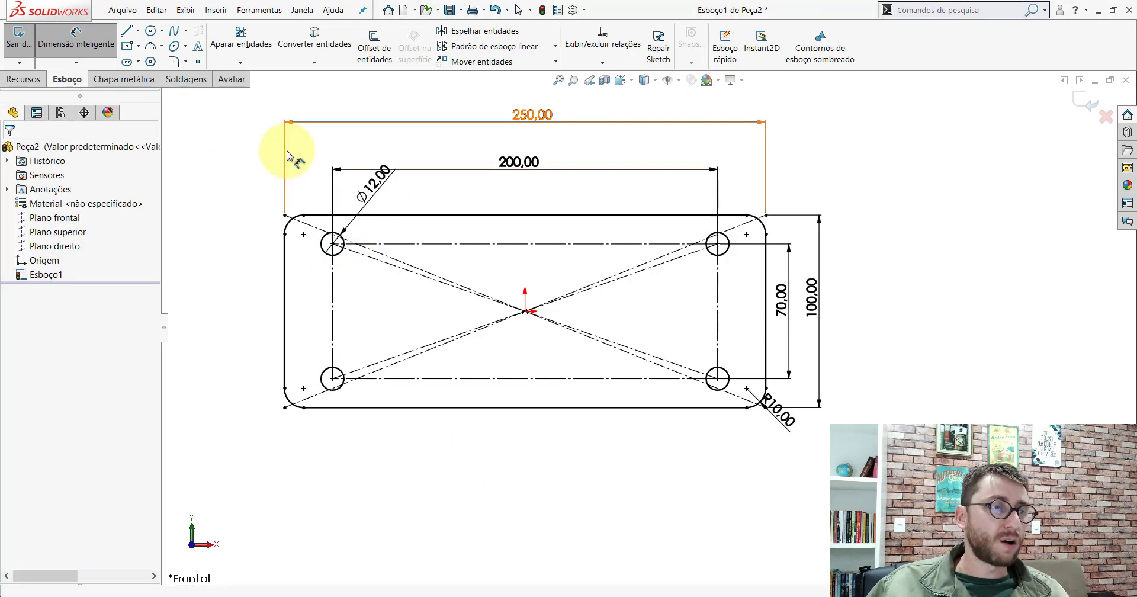
- Sketch a centre rectangle anchored on the origin for the slot
{"action": "left_click", "coordinate": [127, 45]}
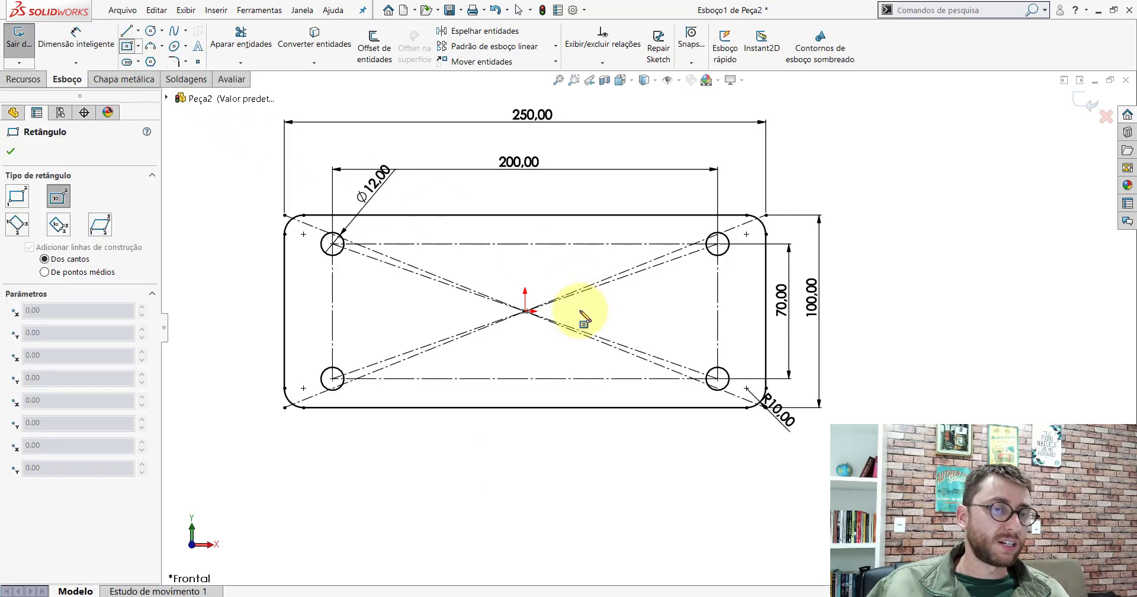
{"action": "left_click", "coordinate": [525, 311]}
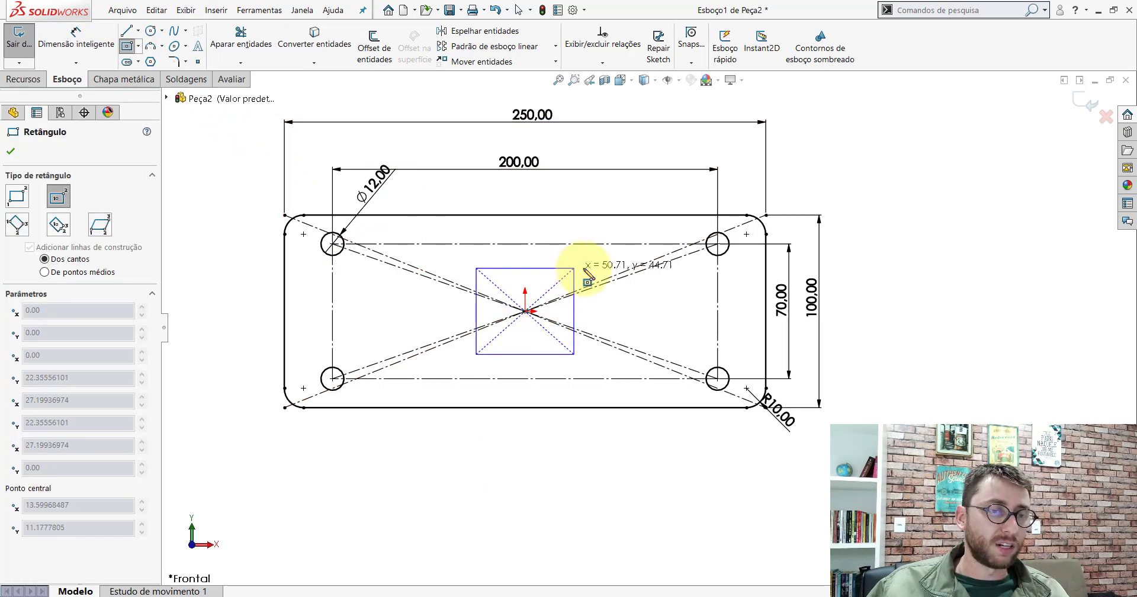
{"action": "left_click", "coordinate": [602, 267]}
{"action": "key", "text": "Escape"}
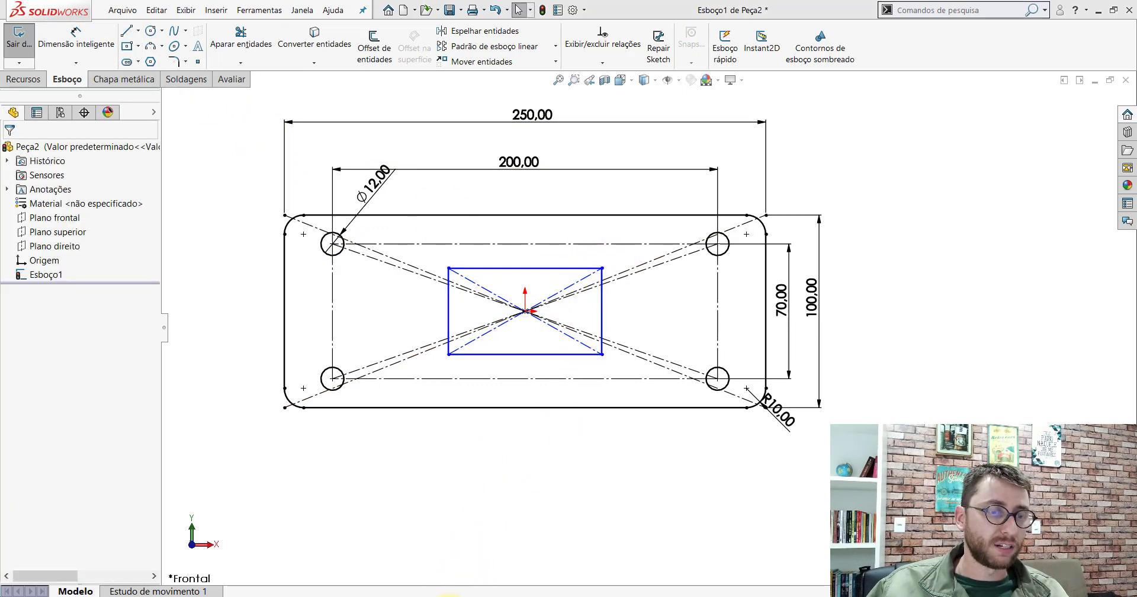
- Measure Peça1's slot edges (130 mm and 25 mm), then return to Peça2
{"action": "left_click", "coordinate": [390, 570]}
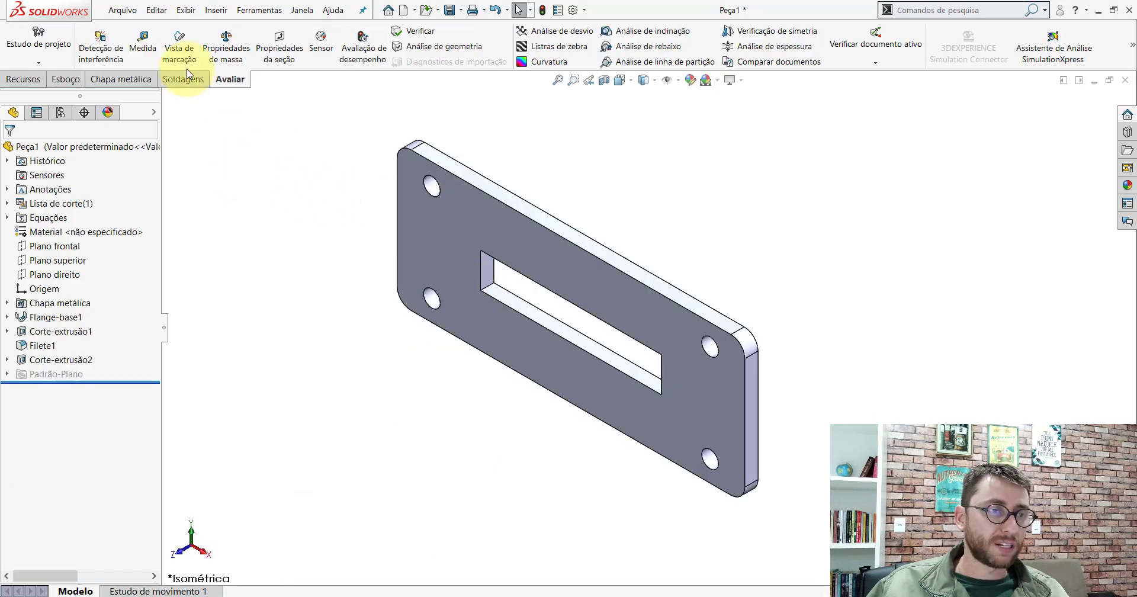
{"action": "left_click", "coordinate": [142, 40]}
{"action": "left_click", "coordinate": [496, 301]}
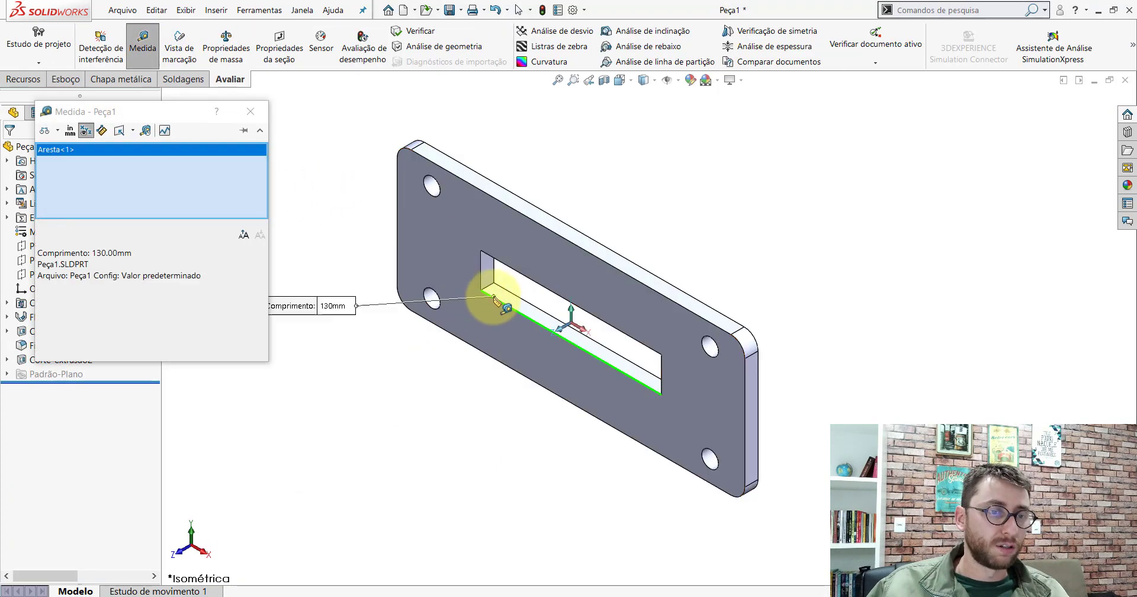
{"action": "key", "text": "Escape"}
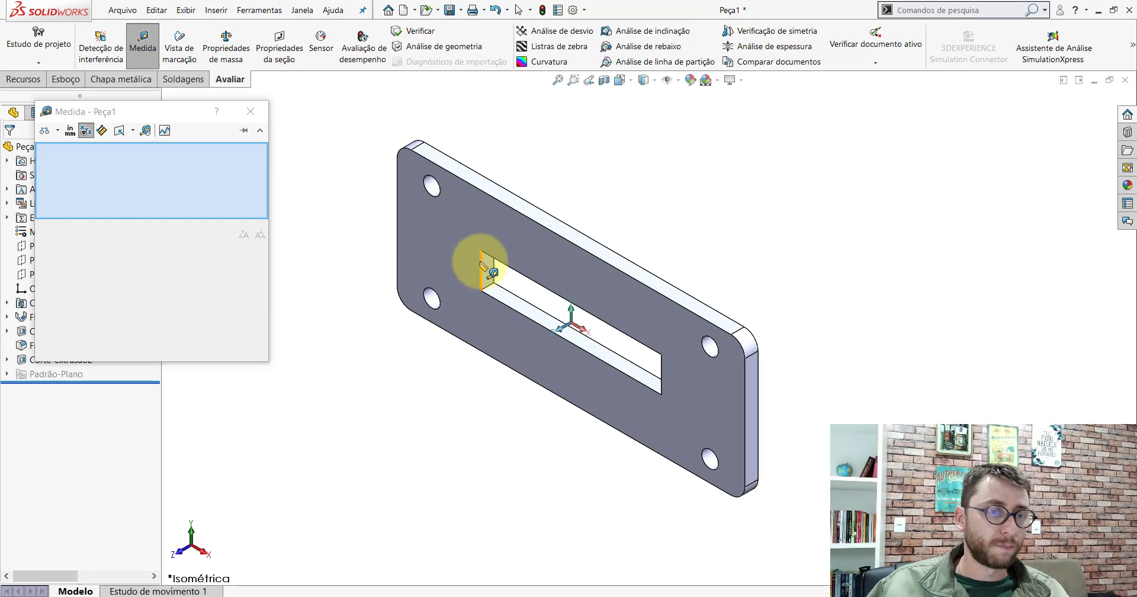
{"action": "left_click", "coordinate": [482, 265]}
{"action": "key", "text": "Escape"}
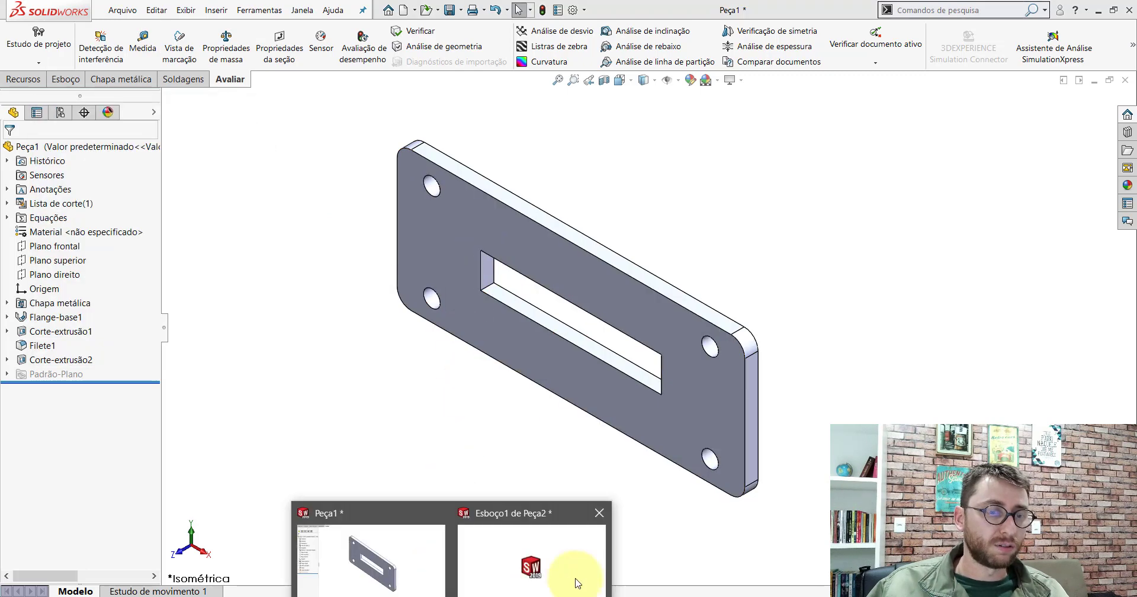
{"action": "key", "text": "ctrl+Tab"}
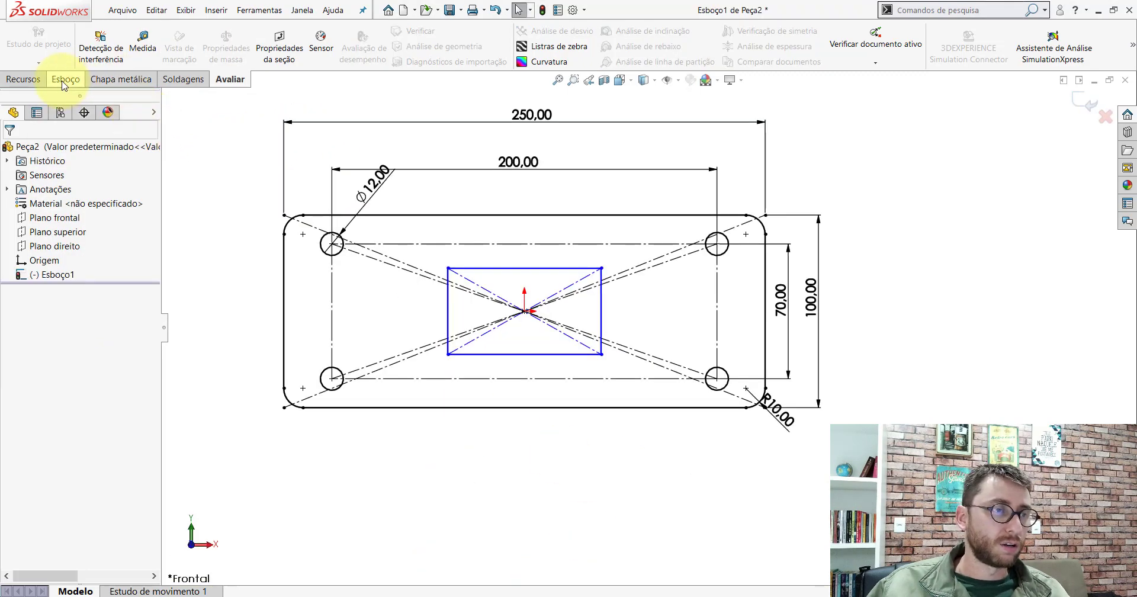
- Dimension the slot rectangle 130 mm wide and 25 mm tall, then start a Base Flange
{"action": "left_click", "coordinate": [80, 56]}
{"action": "left_click", "coordinate": [541, 354]}
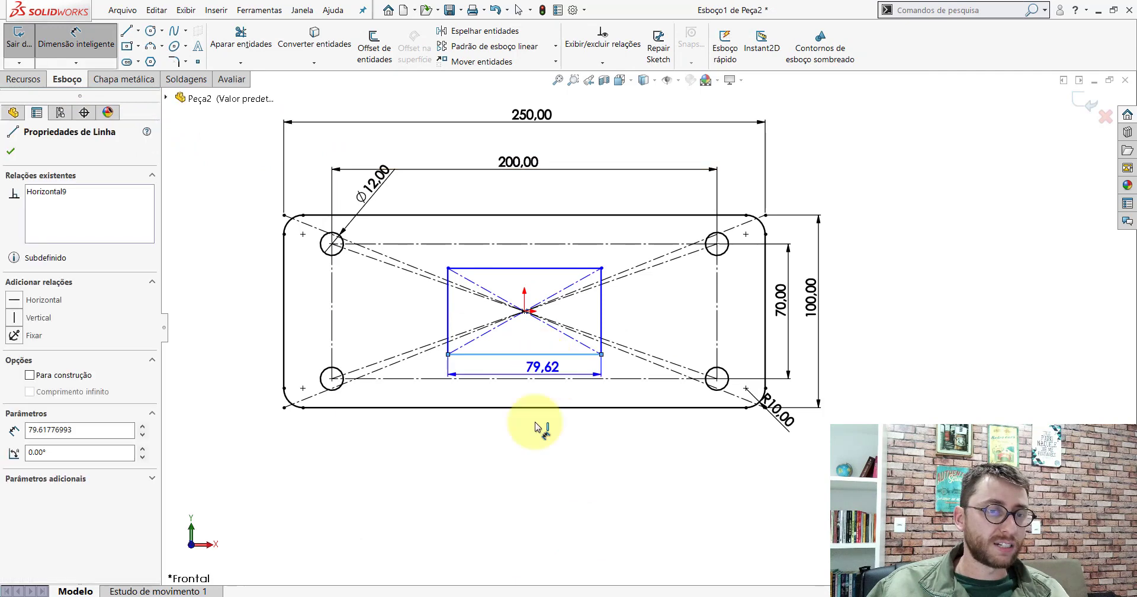
{"action": "left_click", "coordinate": [515, 468]}
{"action": "type", "text": "130"}
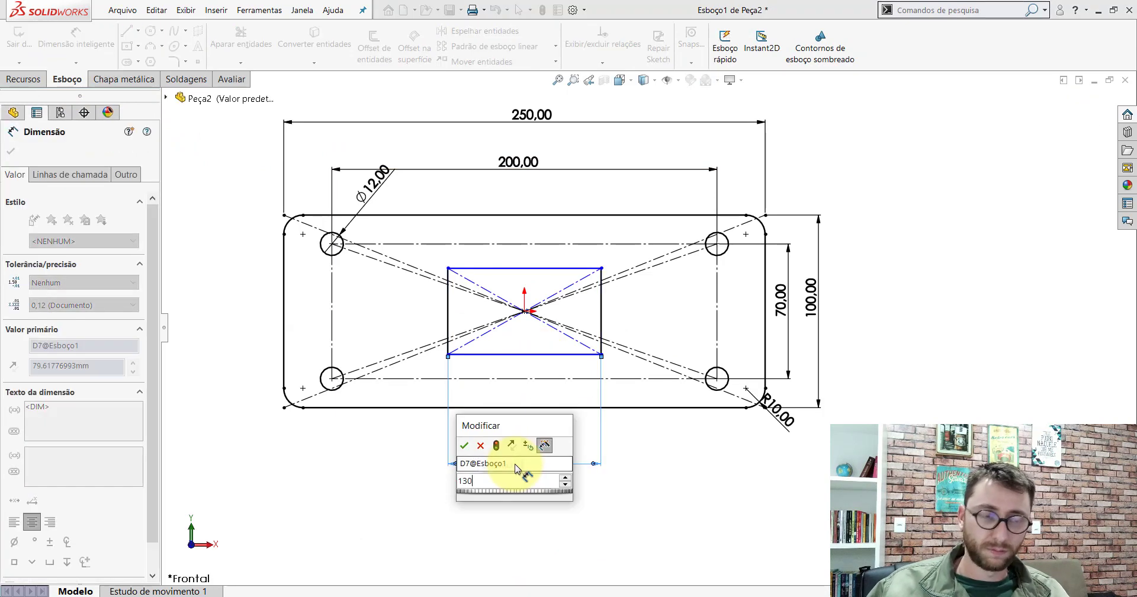
{"action": "key", "text": "Return"}
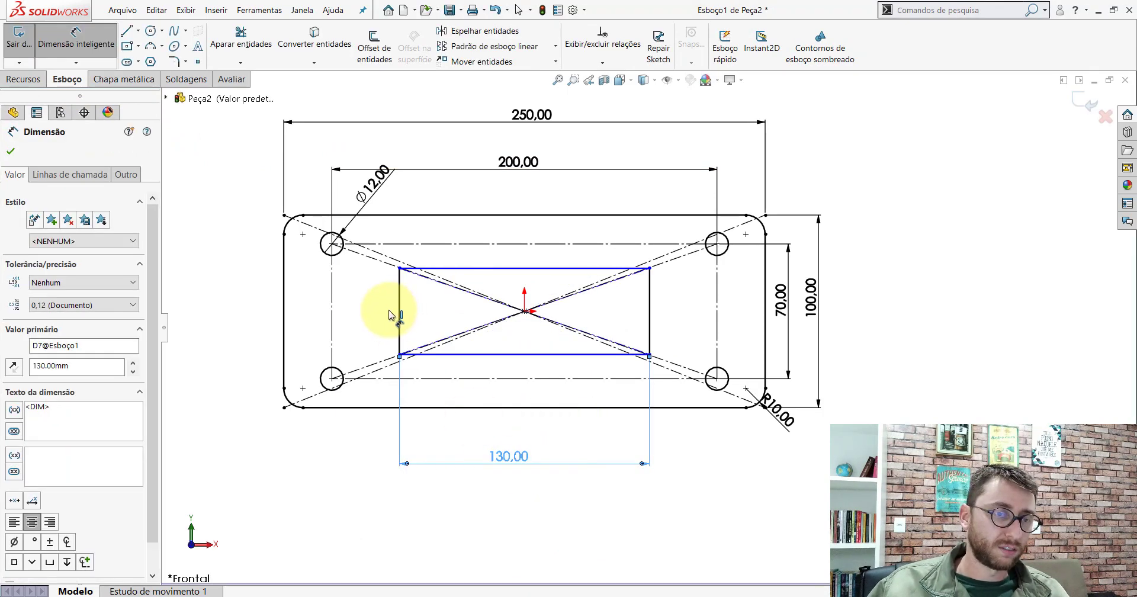
{"action": "left_click", "coordinate": [399, 315]}
{"action": "left_click", "coordinate": [379, 313]}
{"action": "type", "text": "25"}
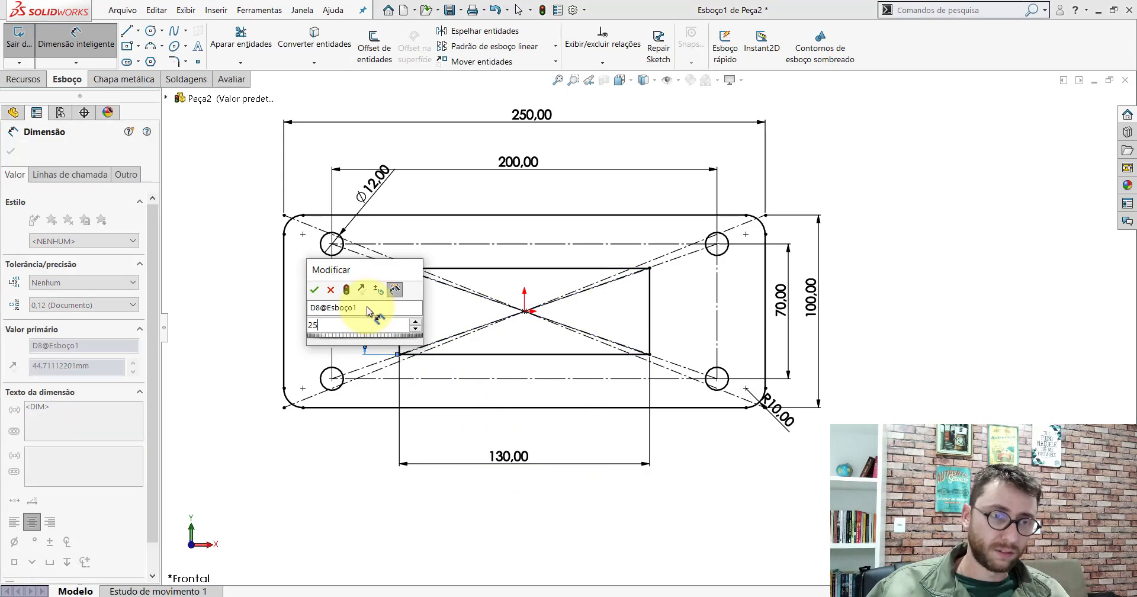
{"action": "key", "text": "Return"}
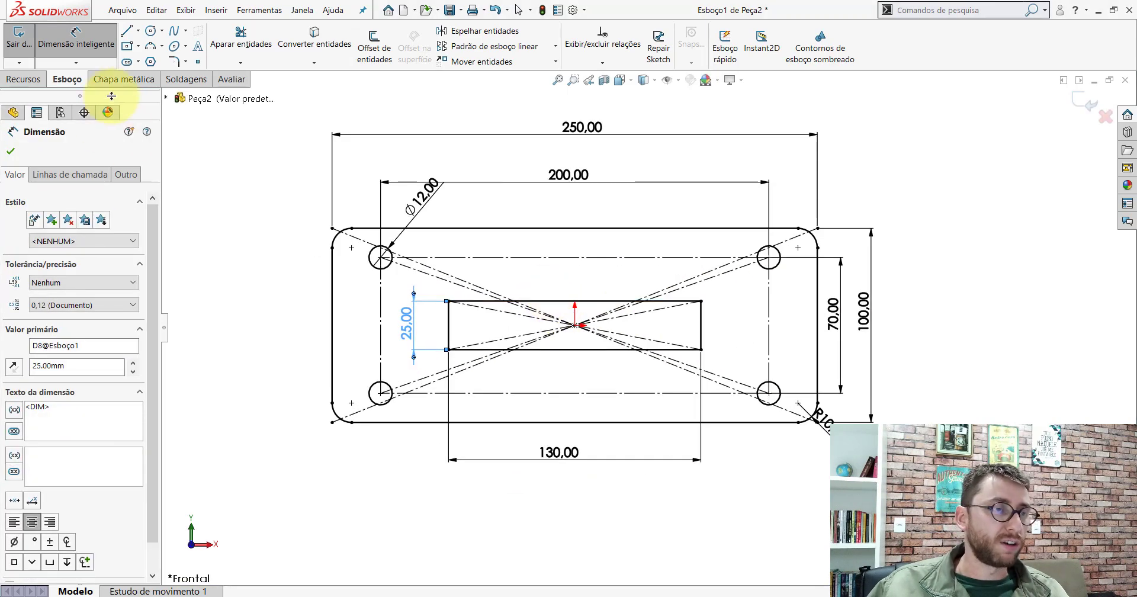
{"action": "left_click", "coordinate": [123, 79]}
{"action": "left_click", "coordinate": [35, 39]}
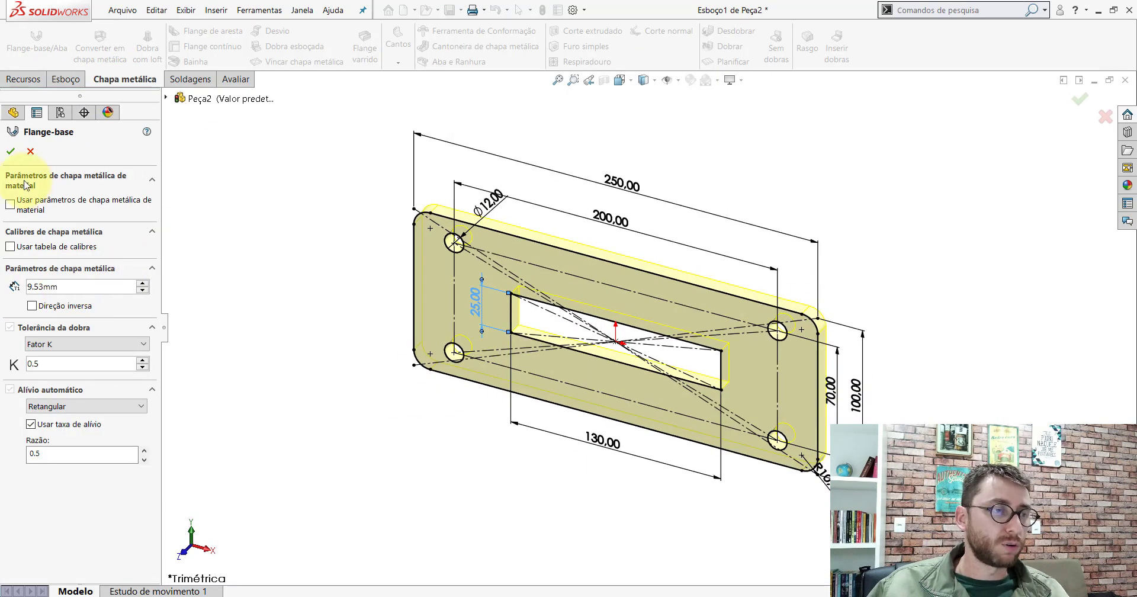
- Accept the base flange and view the new plate isometrically
{"action": "left_click", "coordinate": [11, 152]}
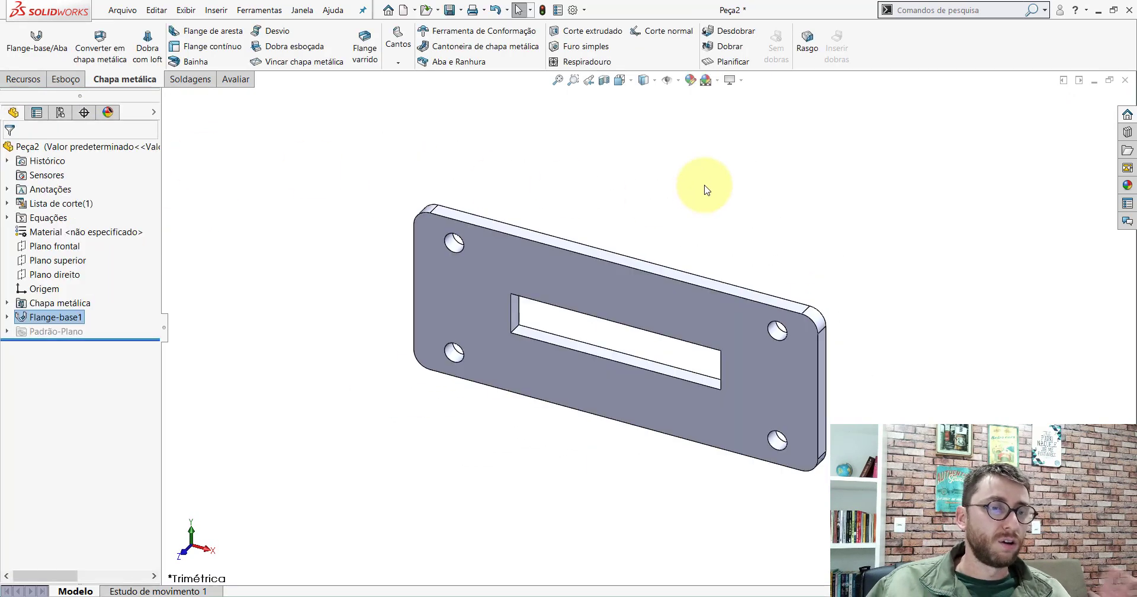
{"action": "scroll", "coordinate": [703, 198], "scroll_direction": "up", "scroll_amount": 2}
{"action": "scroll", "coordinate": [687, 267], "scroll_direction": "up", "scroll_amount": 2}
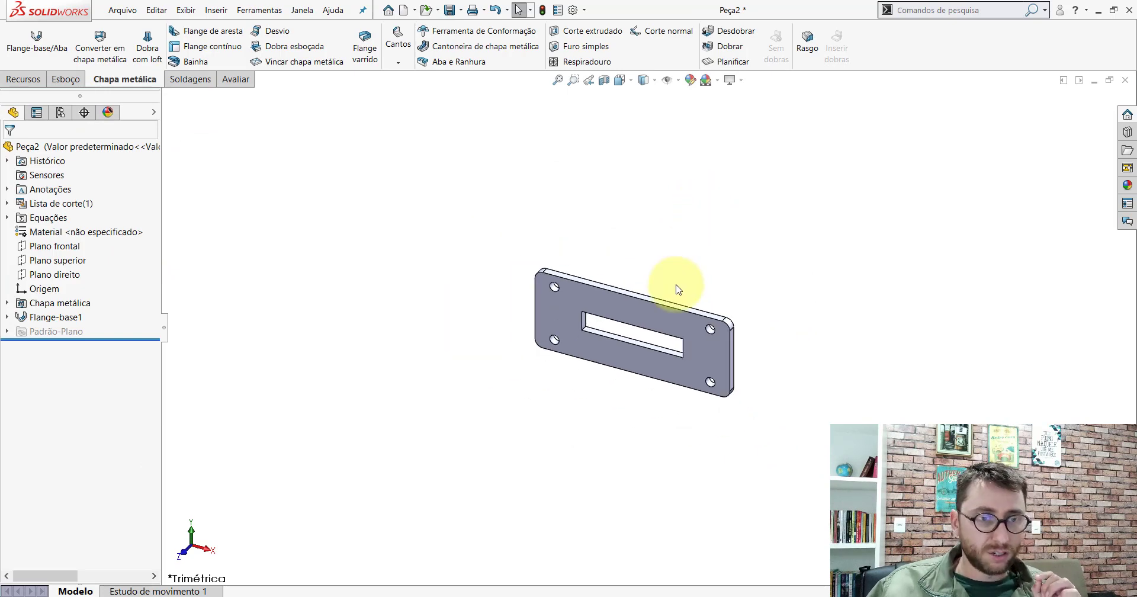
{"action": "scroll", "coordinate": [652, 214], "scroll_direction": "down", "scroll_amount": 2}
{"action": "left_click", "coordinate": [634, 82]}
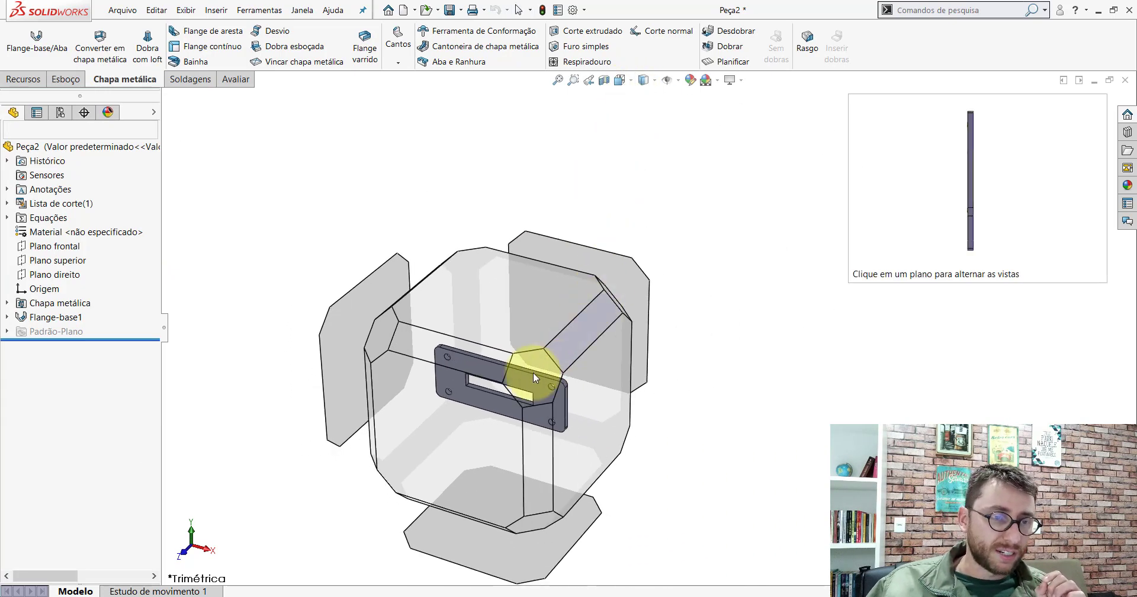
{"action": "left_click", "coordinate": [532, 372]}
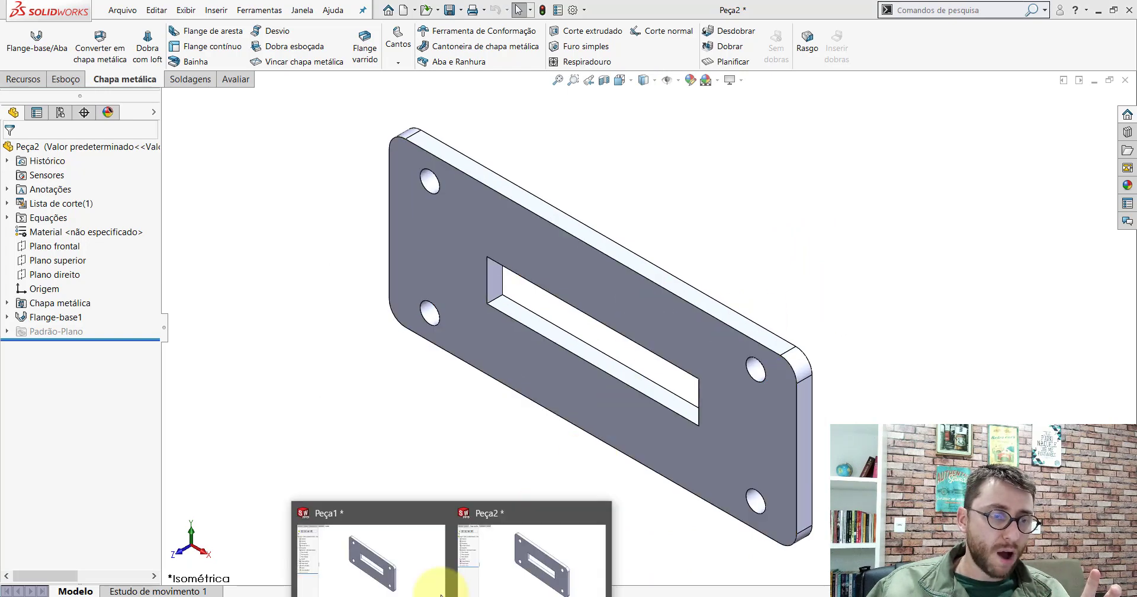
- In Peça1, highlight Flange-base1, Corte-extrusão1, Filete1 and Corte-extrusão2 for comparison
{"action": "left_click", "coordinate": [414, 551]}
{"action": "scroll", "coordinate": [572, 261], "scroll_direction": "down", "scroll_amount": 1}
{"action": "scroll", "coordinate": [581, 293], "scroll_direction": "down", "scroll_amount": 1}
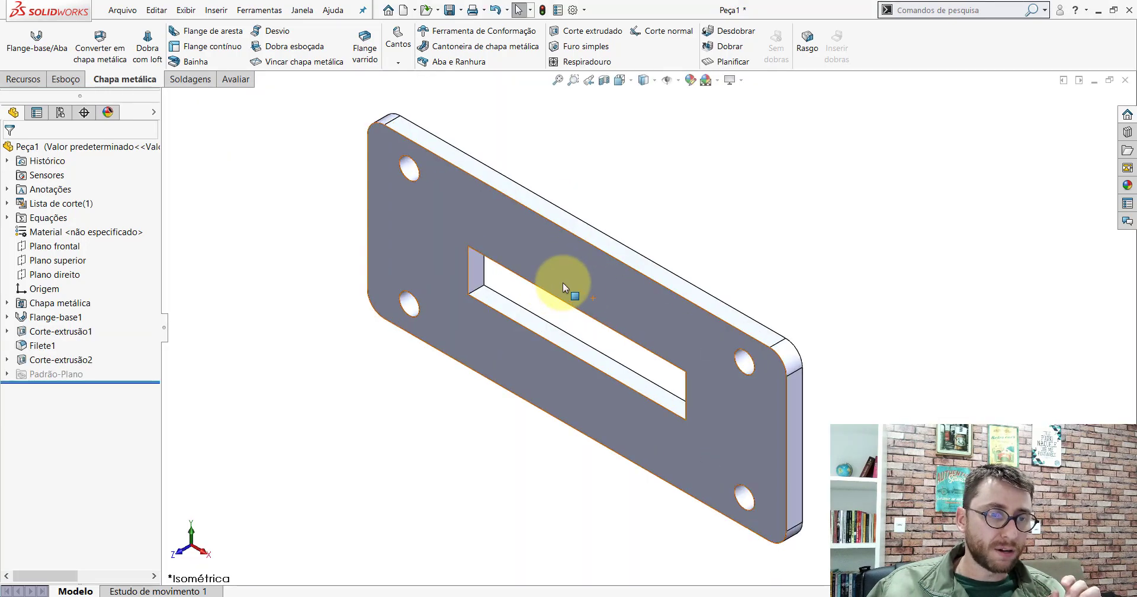
{"action": "left_click", "coordinate": [521, 551]}
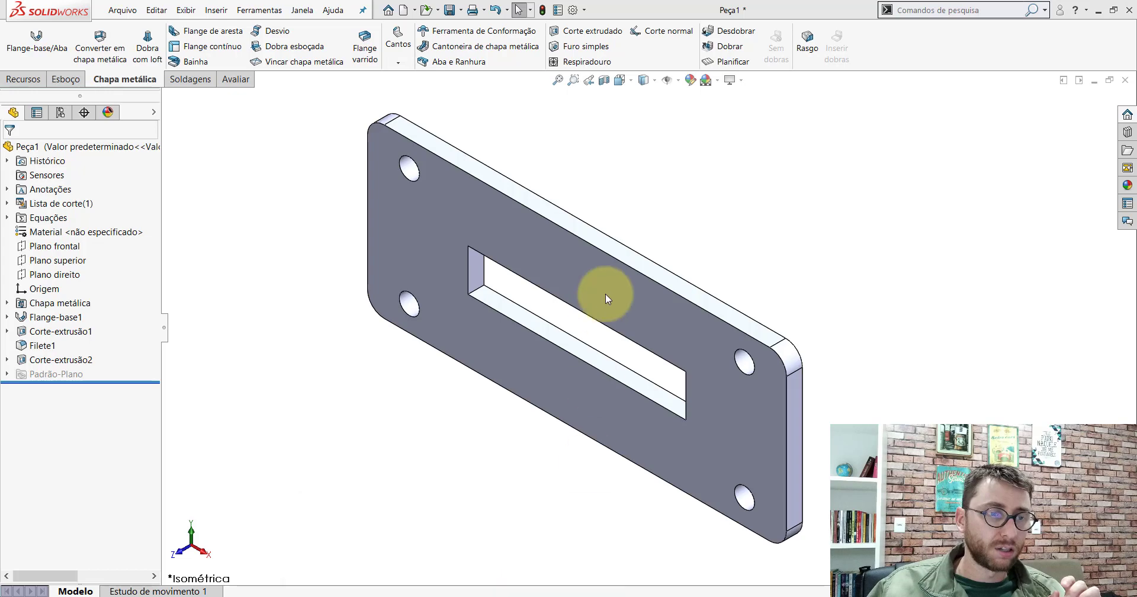
{"action": "left_click", "coordinate": [446, 470]}
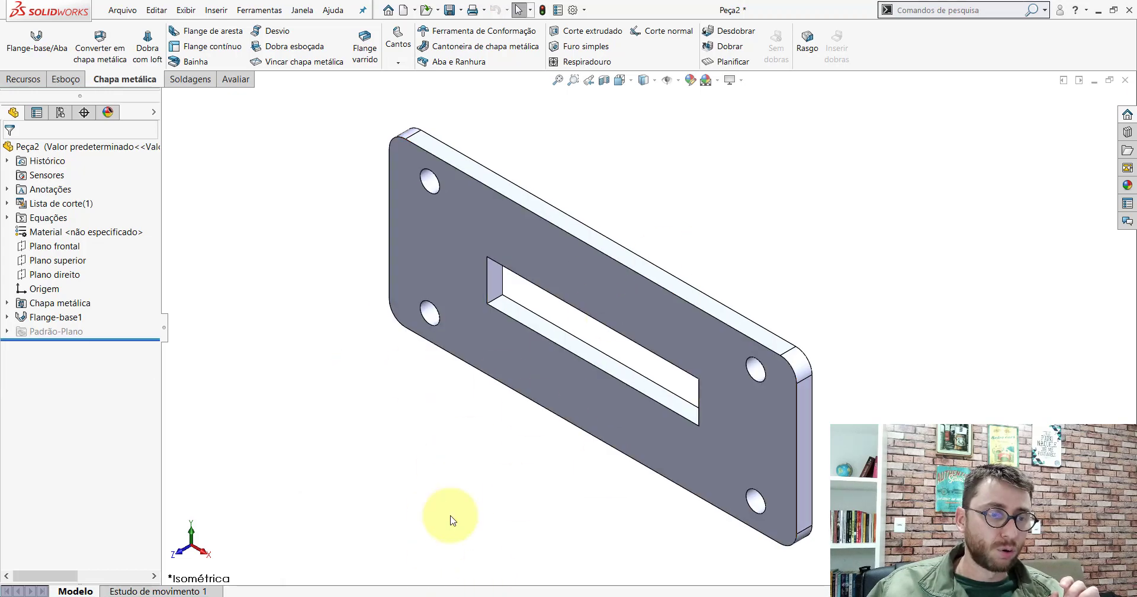
{"action": "left_click", "coordinate": [405, 557]}
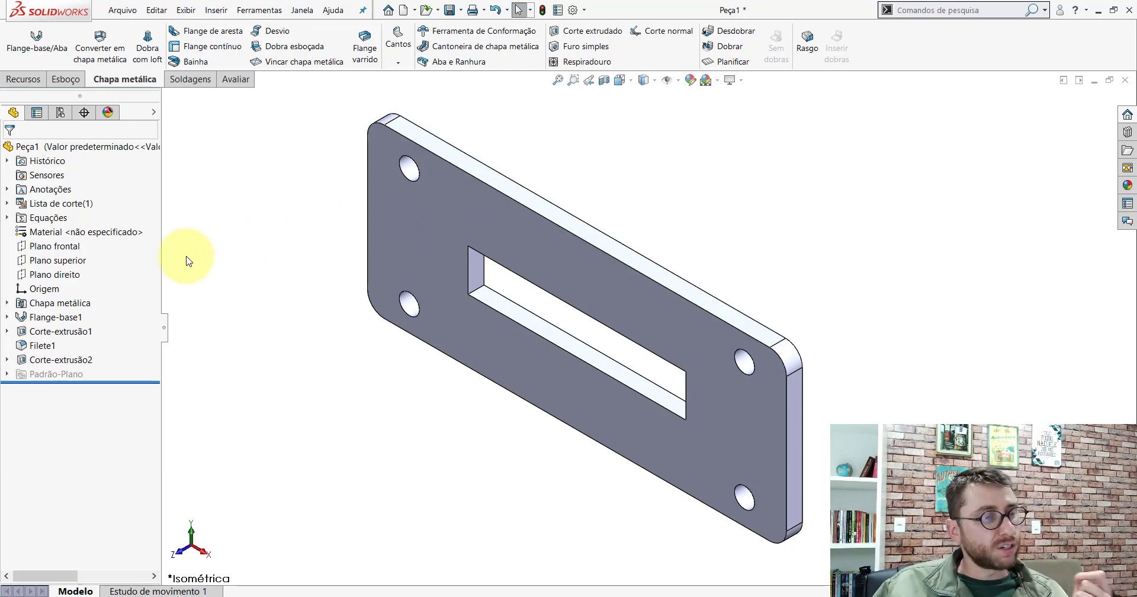
{"action": "left_click", "coordinate": [62, 315]}
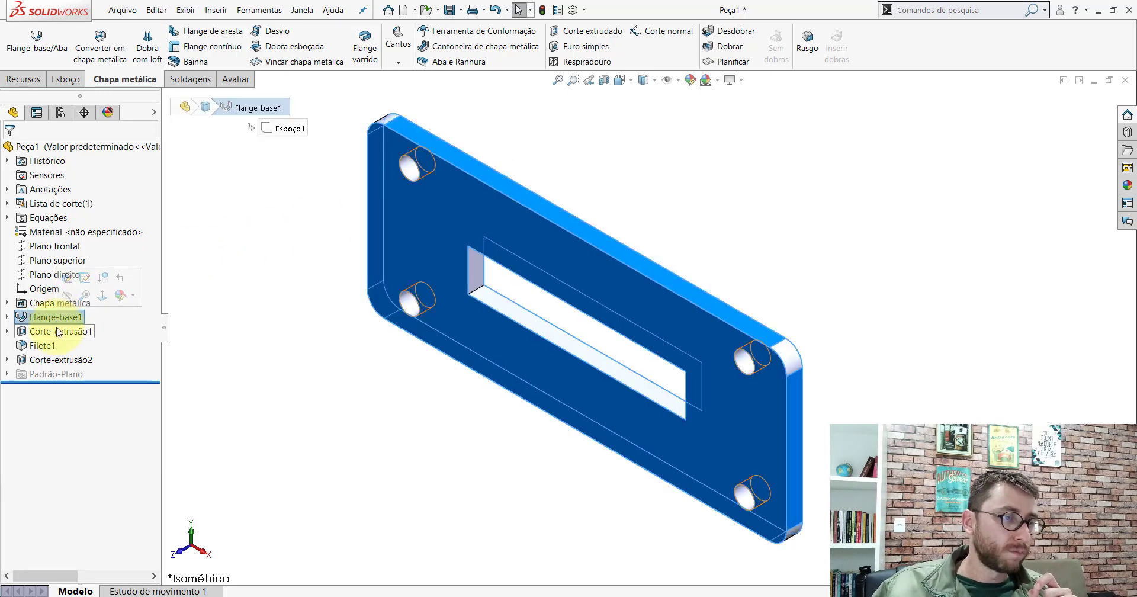
{"action": "left_click", "coordinate": [56, 331]}
{"action": "left_click", "coordinate": [52, 346]}
{"action": "left_click", "coordinate": [49, 359]}
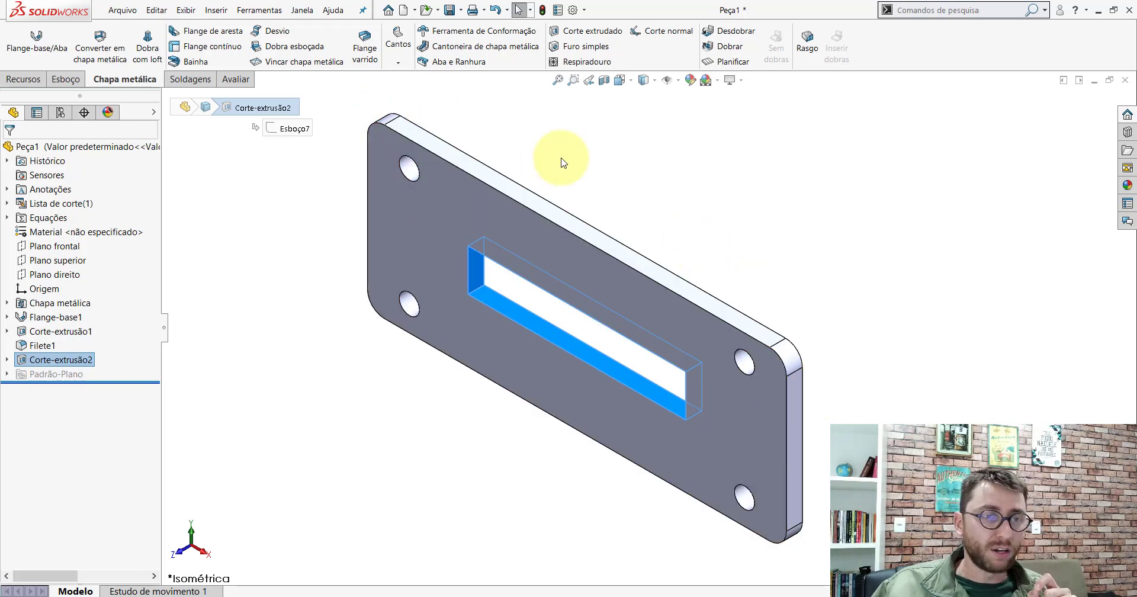
{"action": "left_click", "coordinate": [593, 181]}
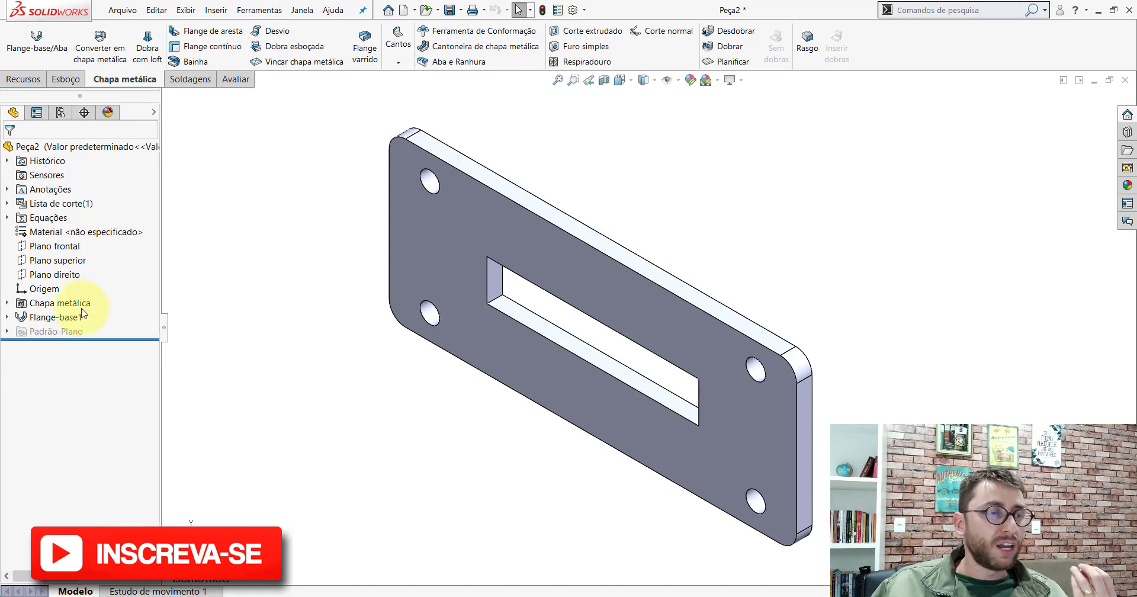
{"action": "left_click", "coordinate": [62, 319]}
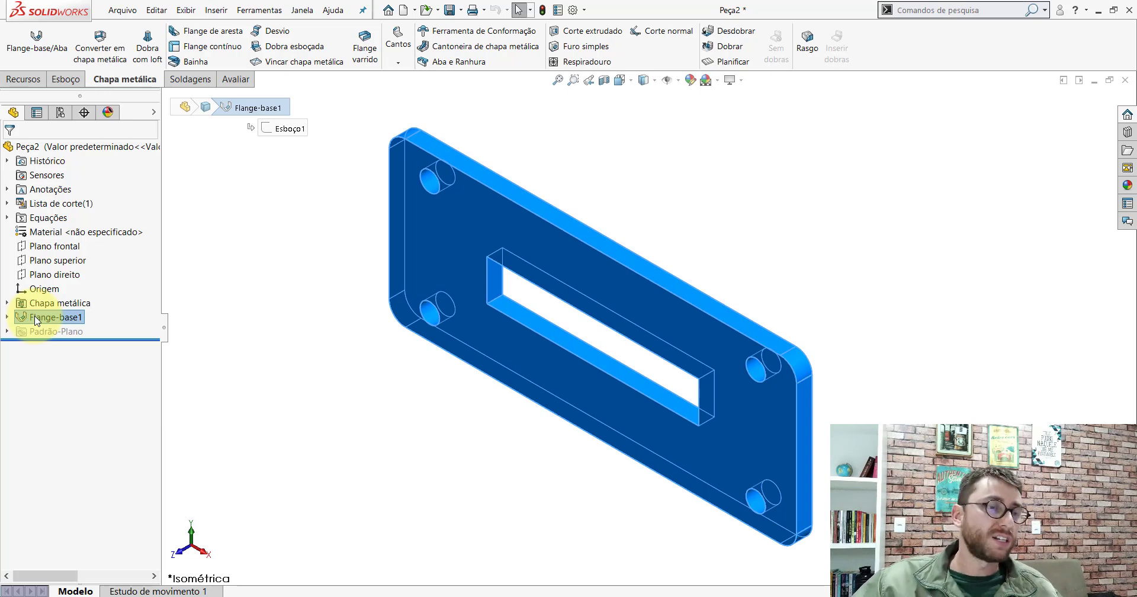
{"action": "left_click", "coordinate": [177, 263]}
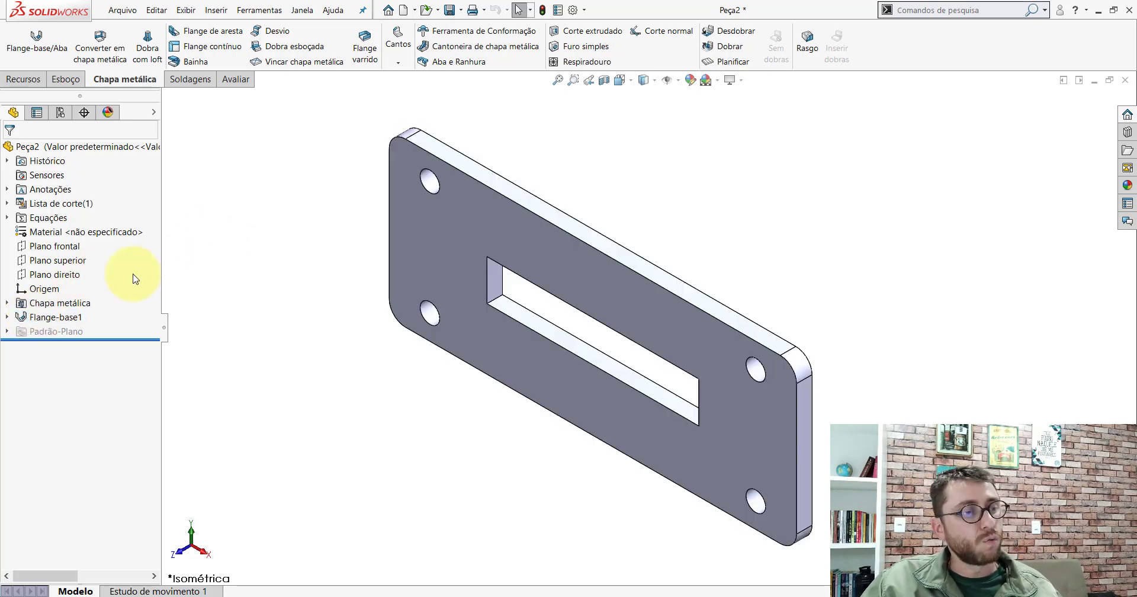
{"action": "left_click", "coordinate": [61, 318]}
{"action": "left_click", "coordinate": [296, 351]}
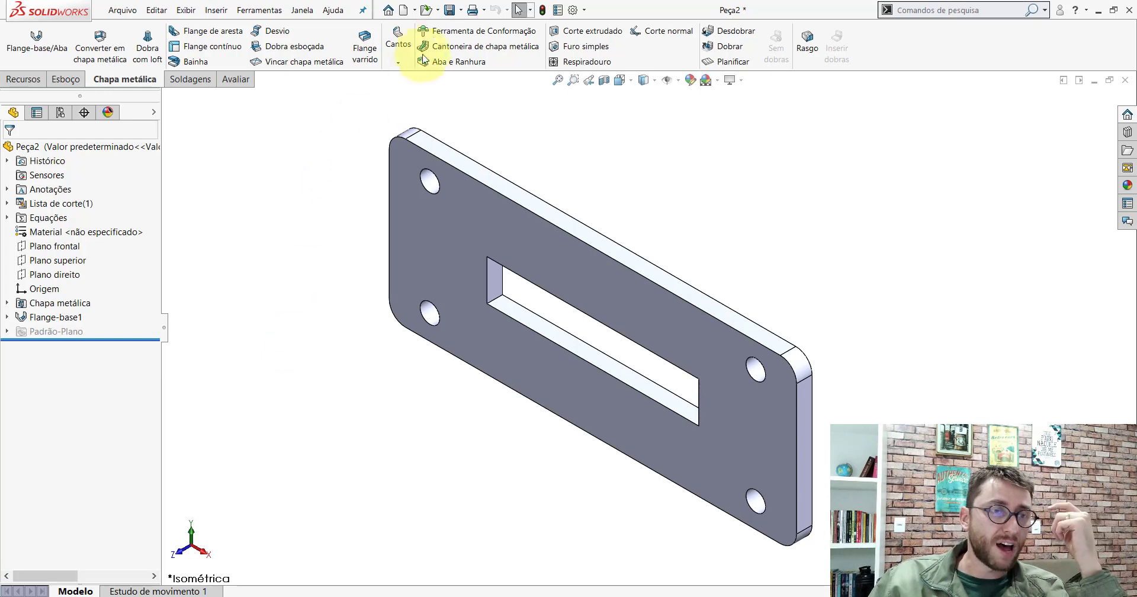
- Save Peça2 to the Área de Trabalho (desktop) folder
{"action": "left_click", "coordinate": [450, 10]}
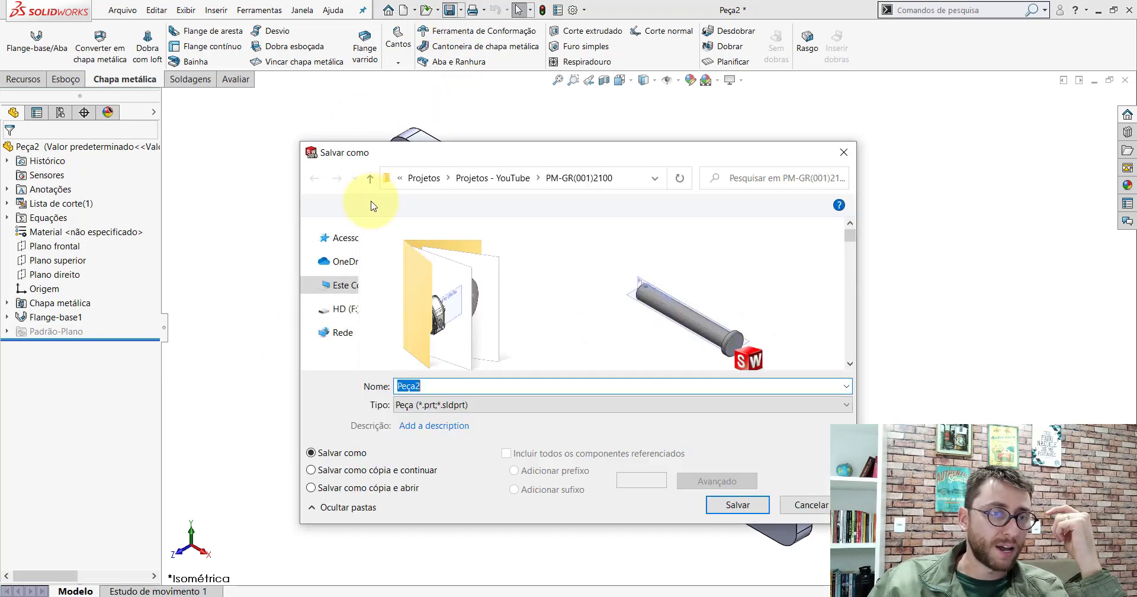
{"action": "left_click", "coordinate": [309, 240]}
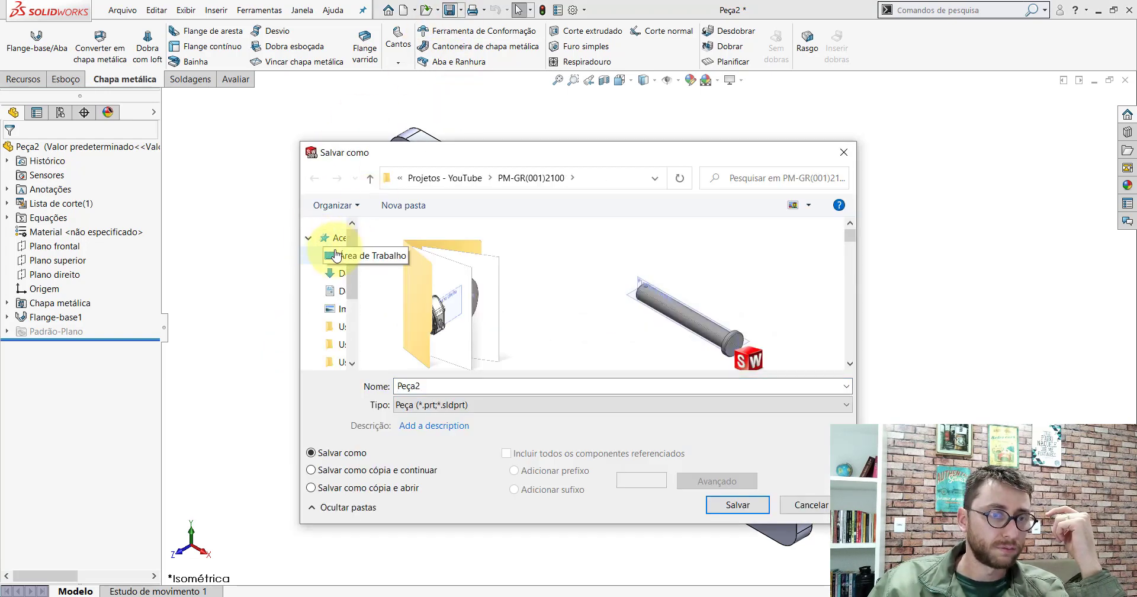
{"action": "left_click", "coordinate": [317, 254]}
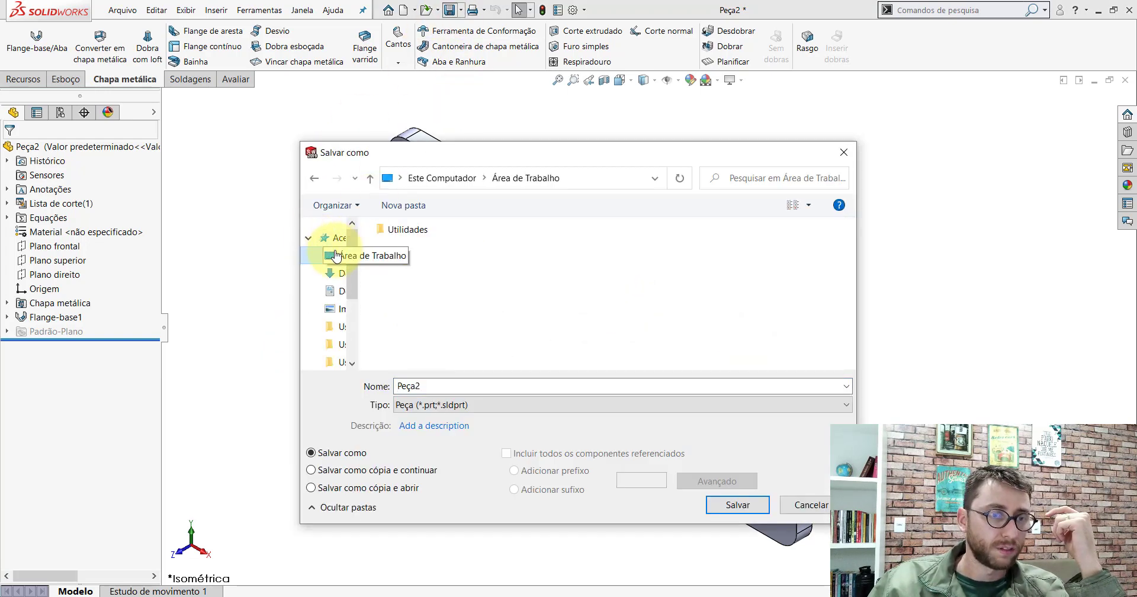
{"action": "left_click", "coordinate": [738, 505]}
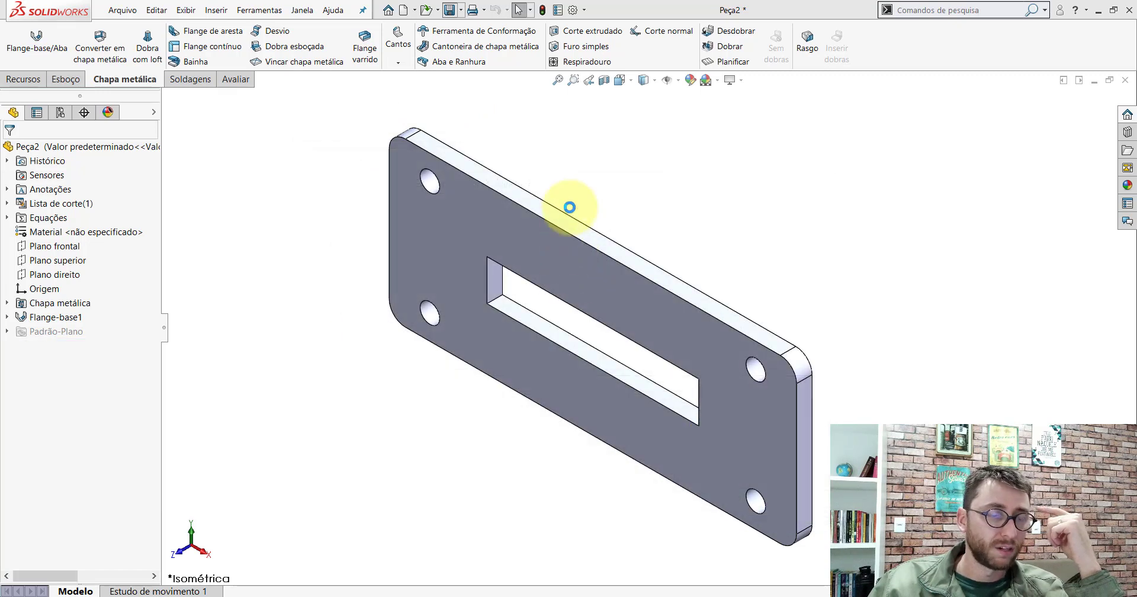
- Save Peça1 to the desktop as well, then close SOLIDWORKS
{"action": "left_click", "coordinate": [394, 574]}
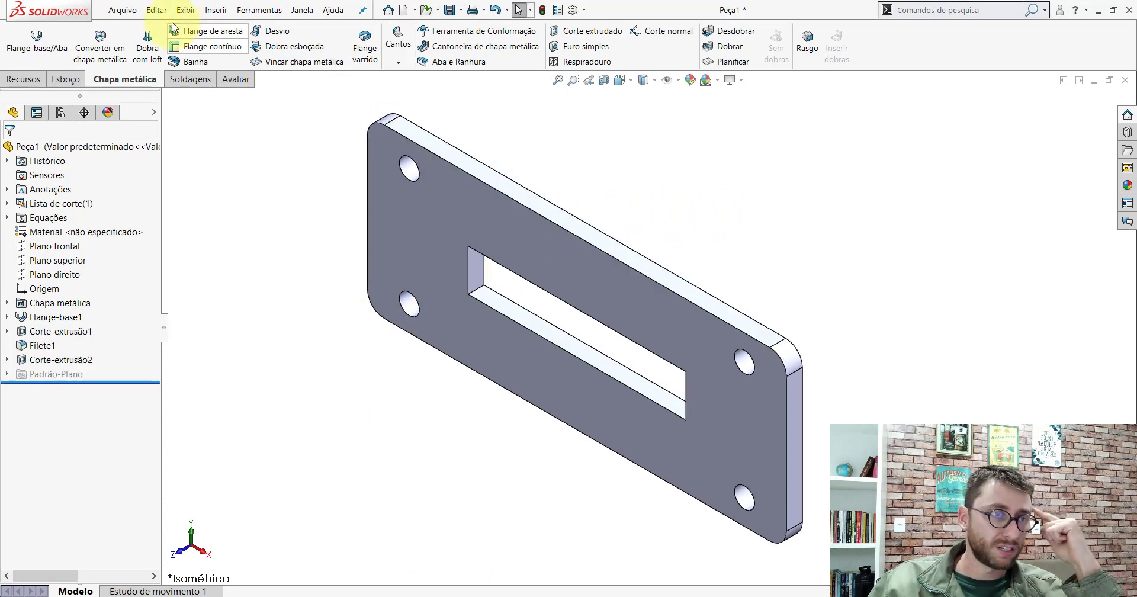
{"action": "left_click", "coordinate": [451, 8]}
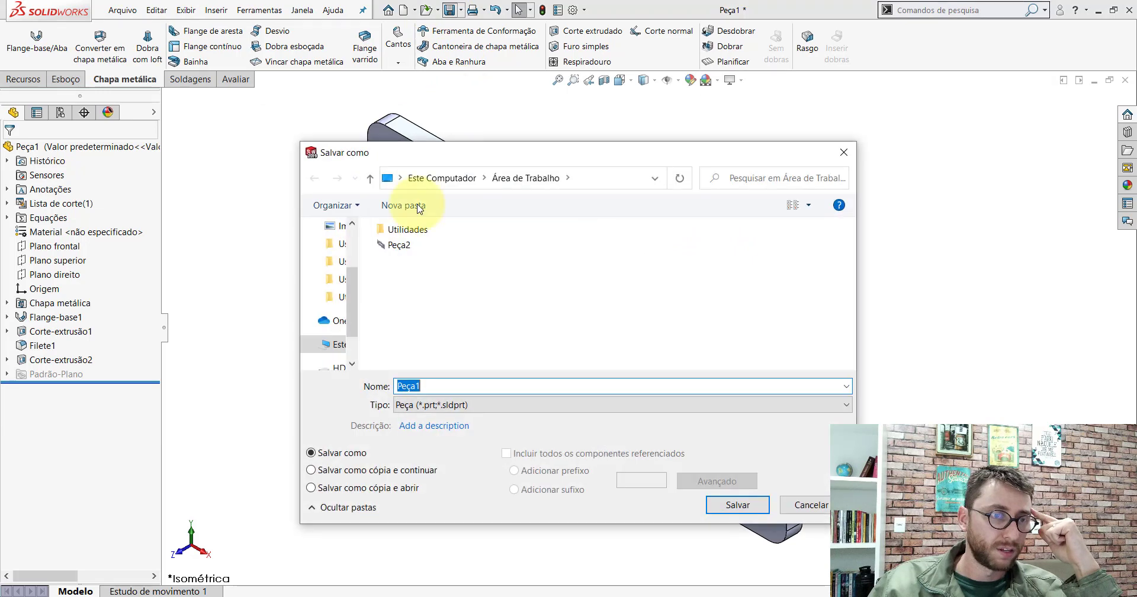
{"action": "left_click", "coordinate": [738, 504]}
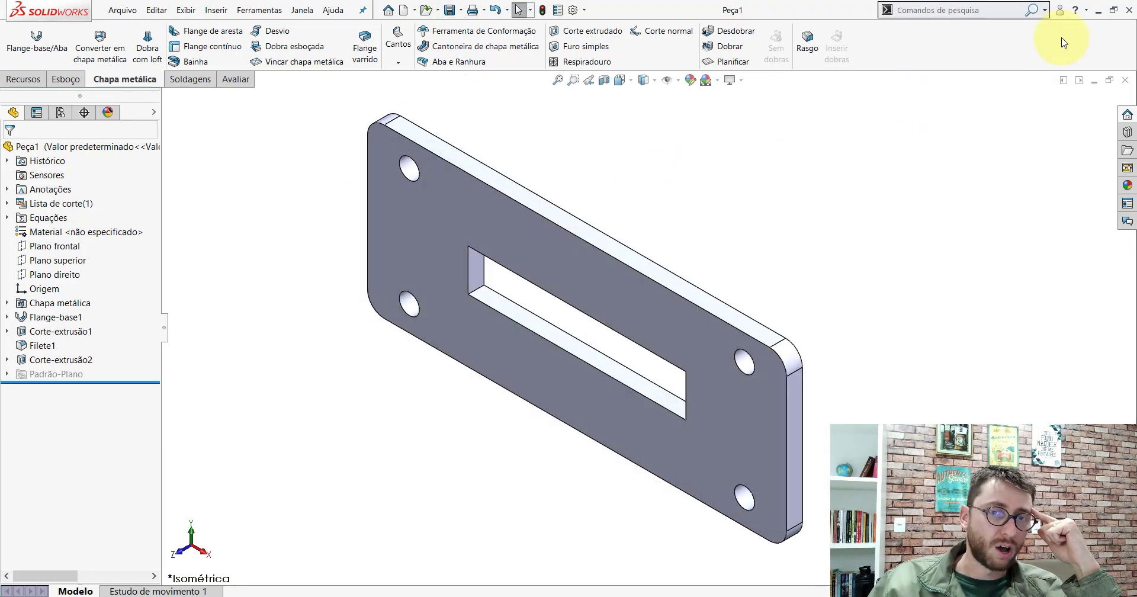
{"action": "left_click", "coordinate": [1127, 10]}
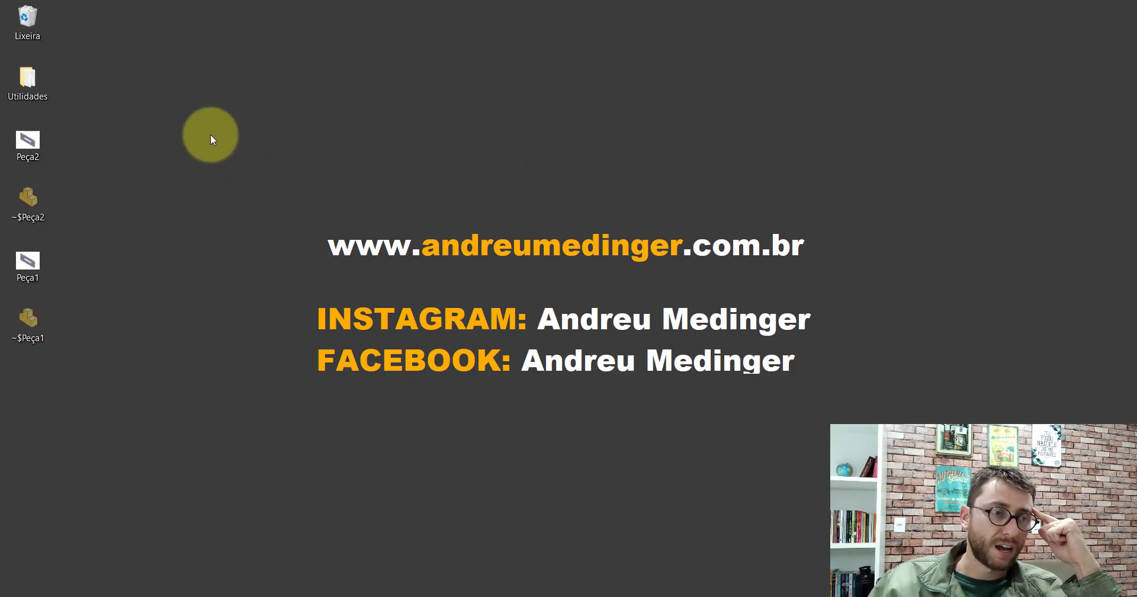
- Refresh the desktop to clear temporary files and move Peça1 below Peça2
{"action": "right_click", "coordinate": [211, 133]}
{"action": "left_click", "coordinate": [224, 182]}
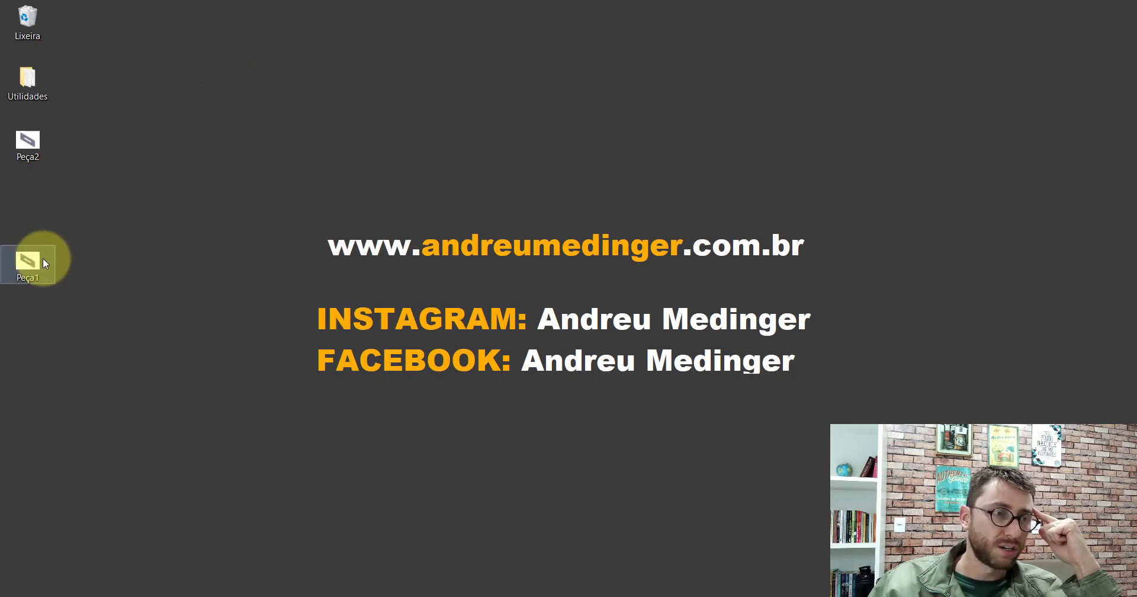
{"action": "left_click_drag", "start_coordinate": [43, 259], "coordinate": [38, 195]}
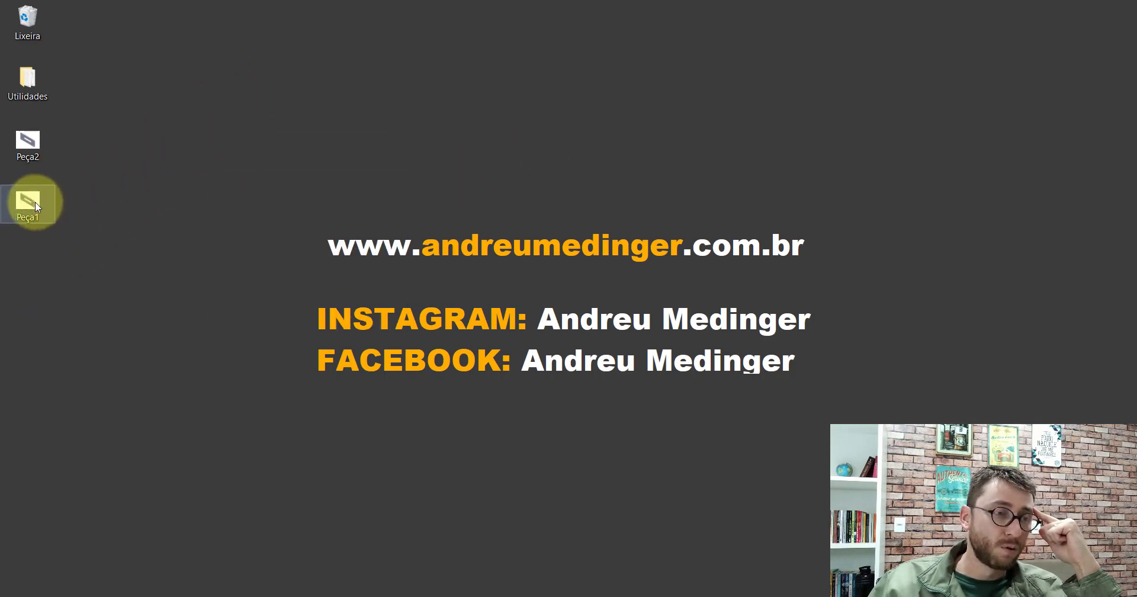
- Check file sizes in Properties: Peça1 84,8 KB, Peça2 72,1 KB; then start renaming Peça1
{"action": "right_click", "coordinate": [30, 202]}
{"action": "left_click", "coordinate": [92, 555]}
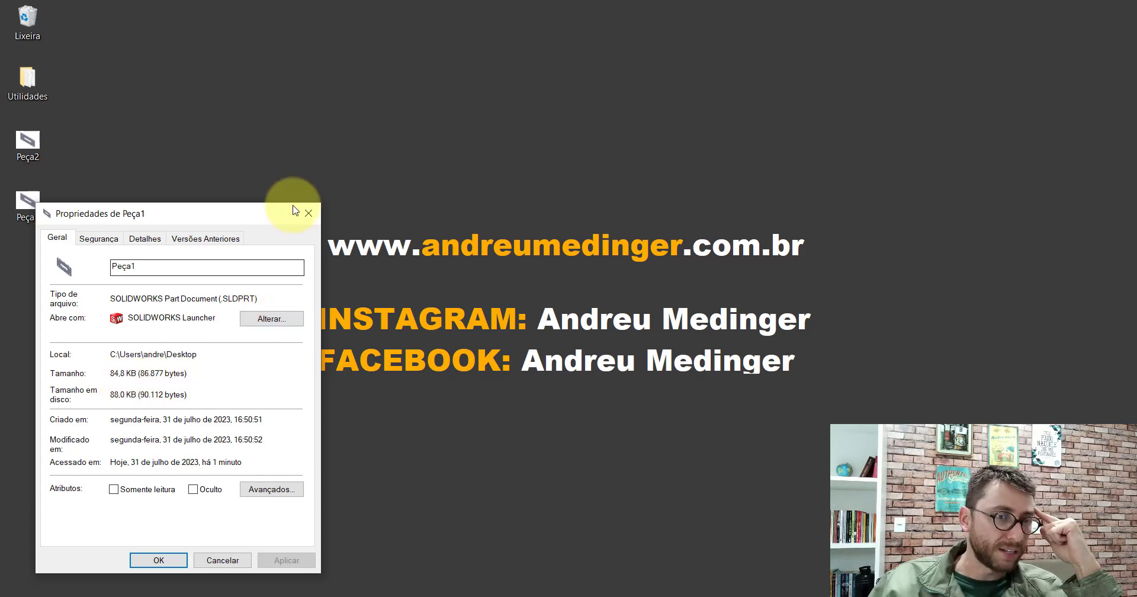
{"action": "left_click", "coordinate": [308, 213]}
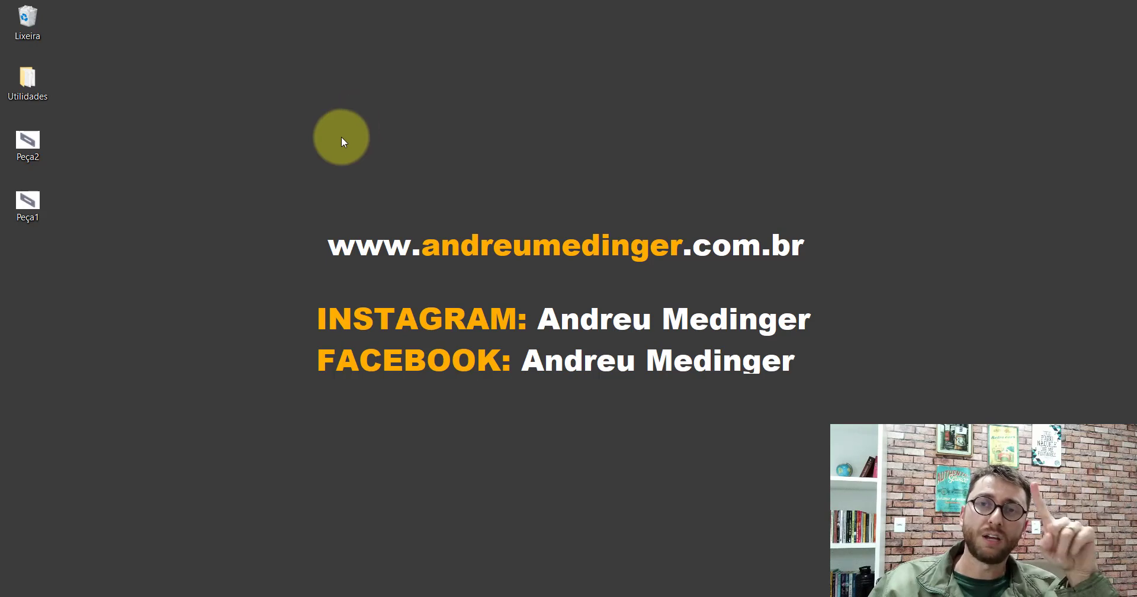
{"action": "right_click", "coordinate": [36, 147]}
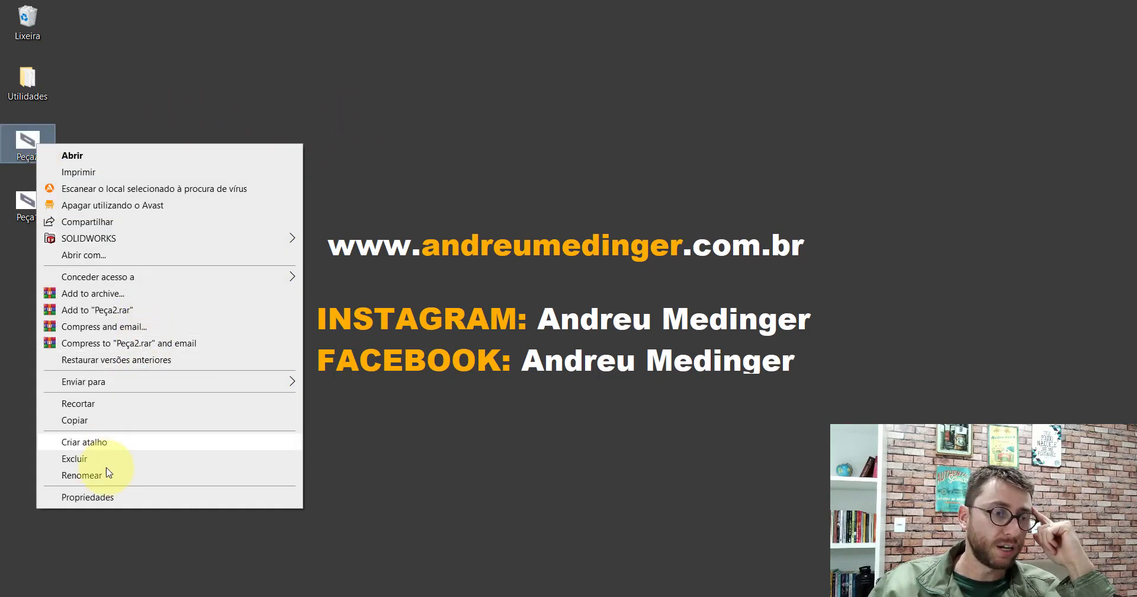
{"action": "left_click", "coordinate": [97, 496]}
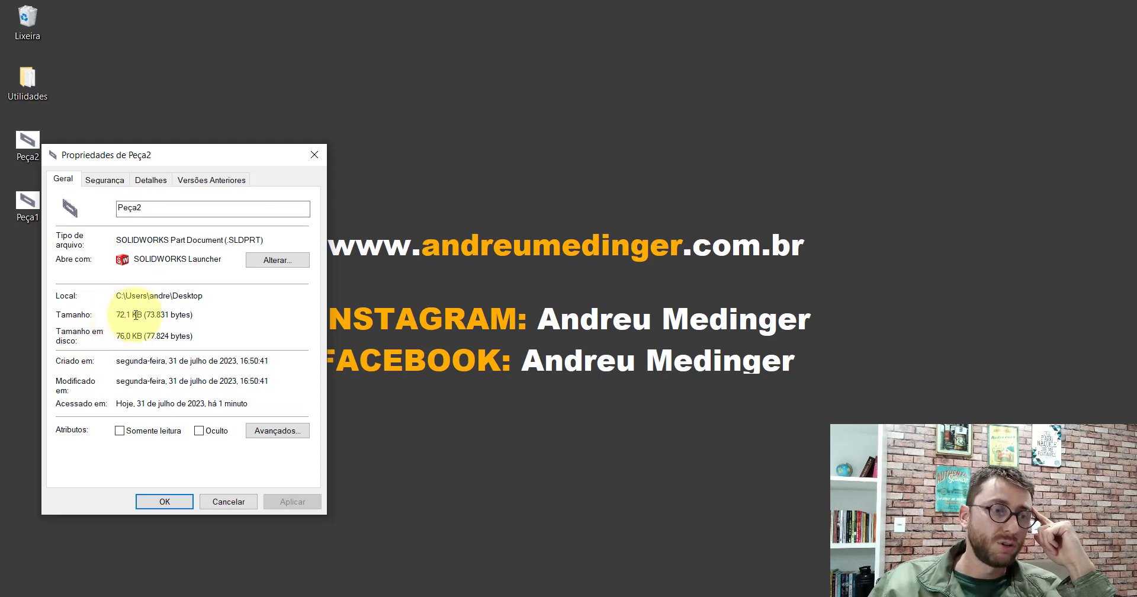
{"action": "left_click", "coordinate": [314, 153]}
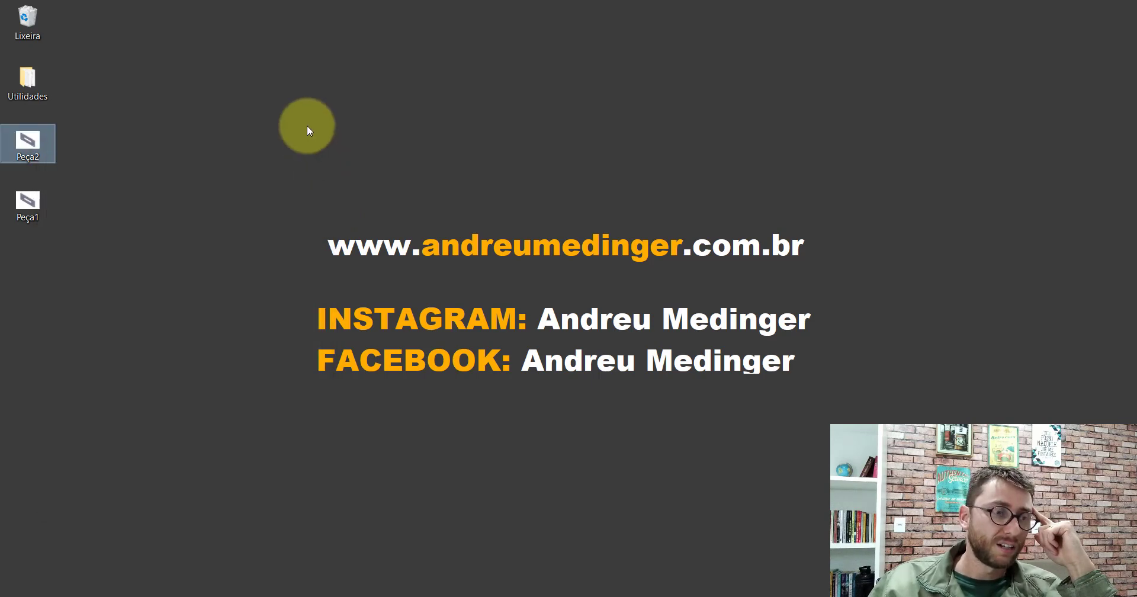
{"action": "right_click", "coordinate": [29, 198]}
{"action": "left_click", "coordinate": [98, 526]}
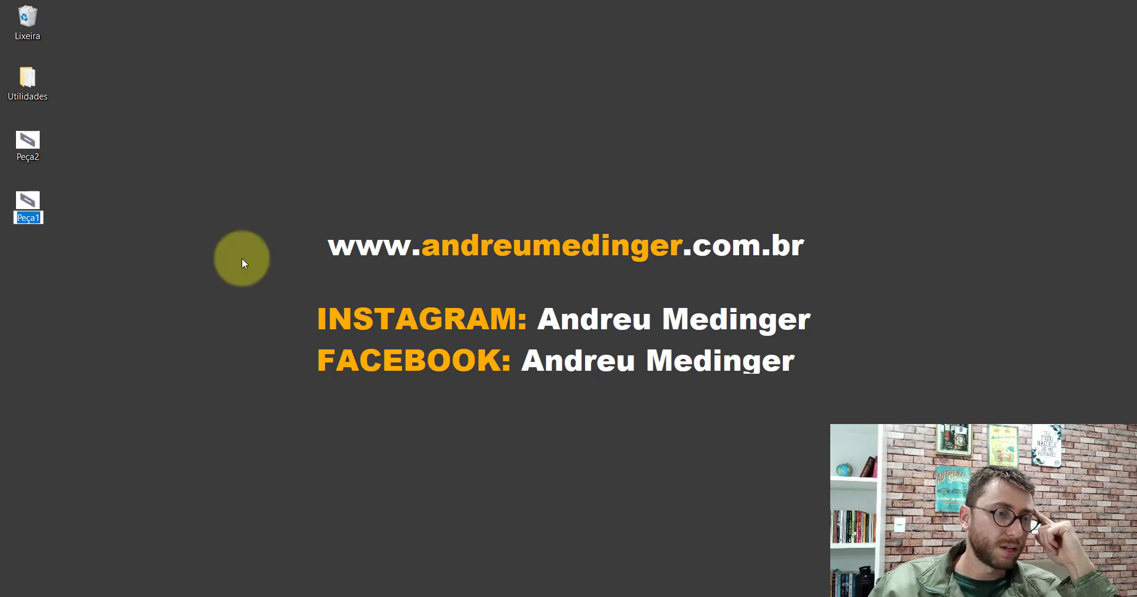
- Highlight Peça1's 88,0 KB size on disk in its Properties
{"action": "right_click", "coordinate": [35, 193]}
{"action": "left_click", "coordinate": [96, 545]}
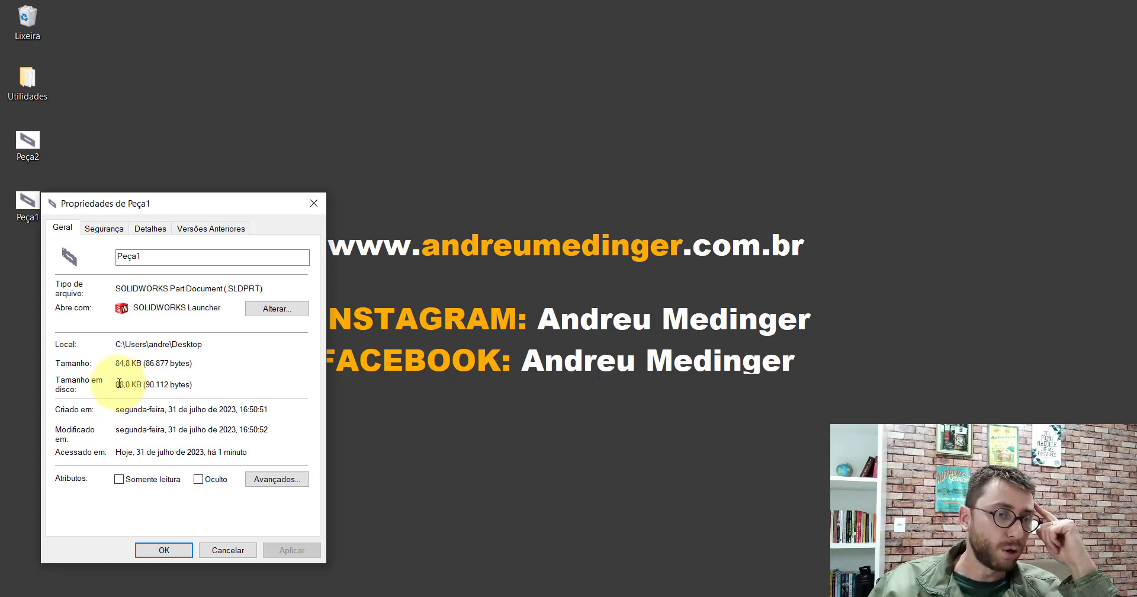
{"action": "left_click_drag", "start_coordinate": [119, 383], "coordinate": [195, 385]}
{"action": "left_click", "coordinate": [358, 117]}
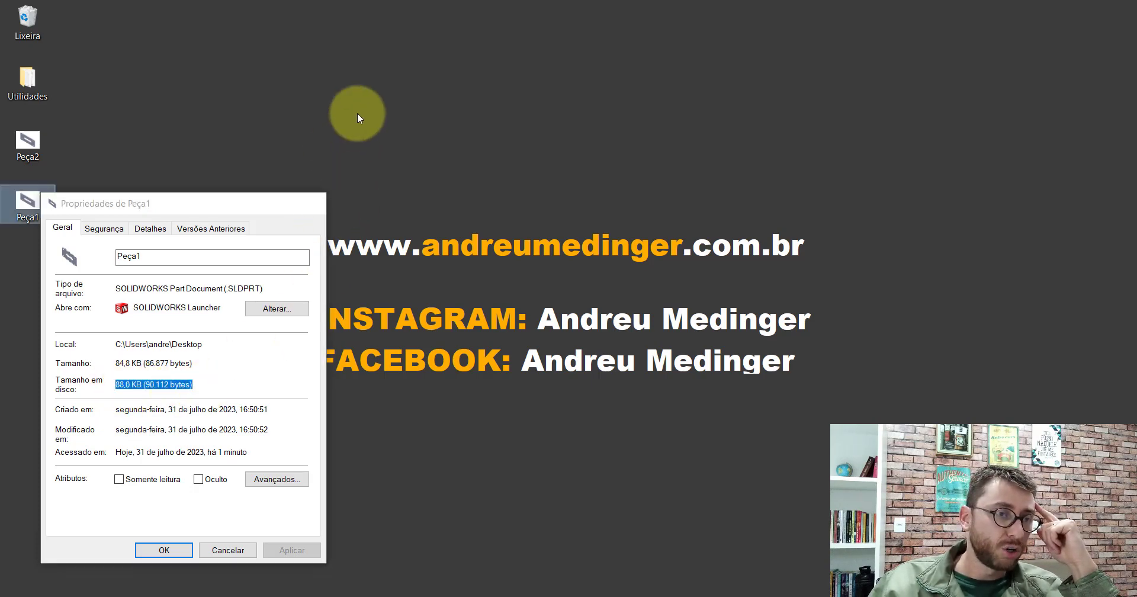
- Highlight Peça2's 76,0 KB size on disk, then close its Properties
{"action": "right_click", "coordinate": [26, 143]}
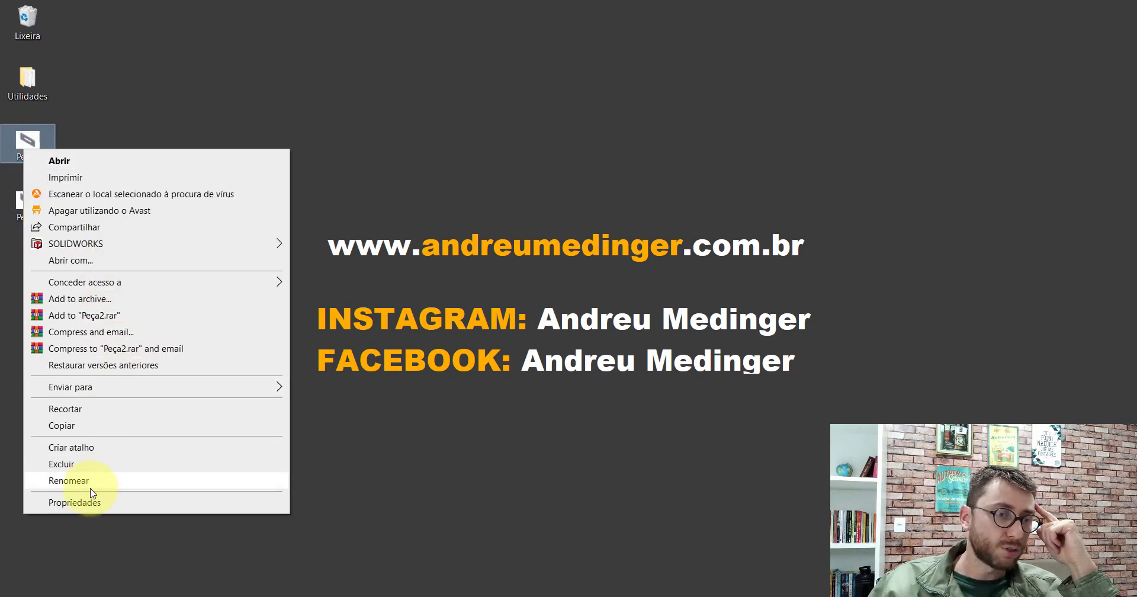
{"action": "left_click", "coordinate": [72, 502]}
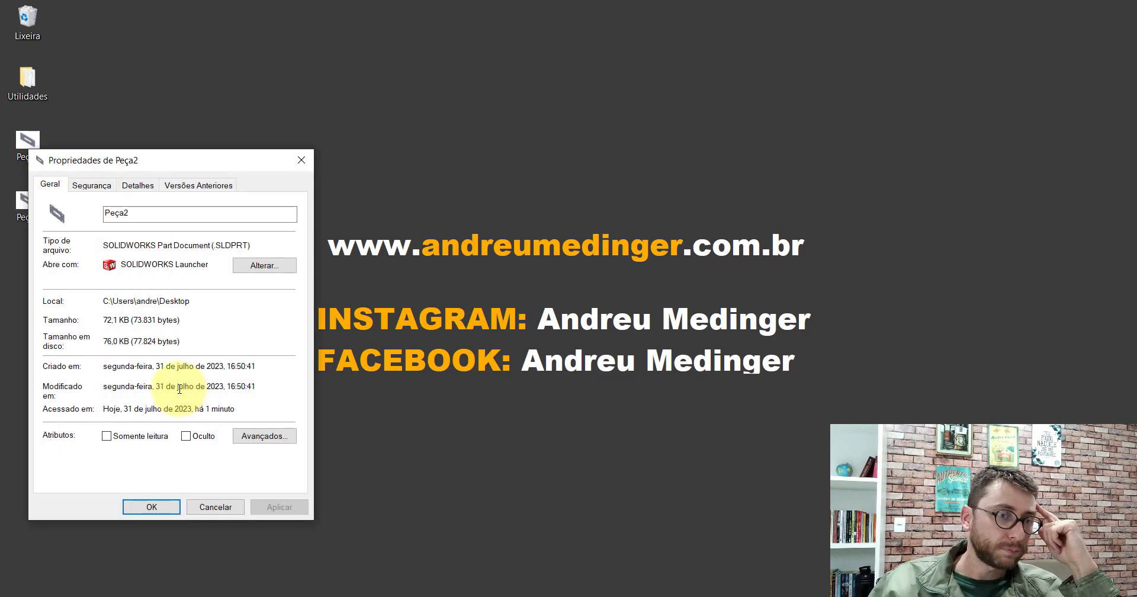
{"action": "left_click_drag", "start_coordinate": [104, 340], "coordinate": [184, 341]}
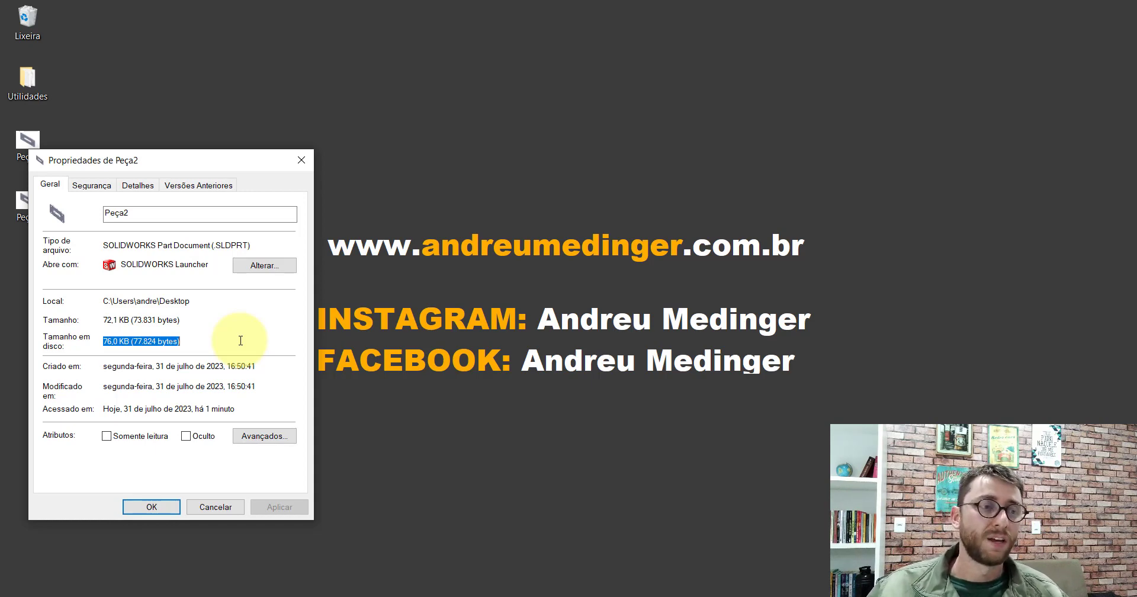
{"action": "left_click", "coordinate": [301, 159]}
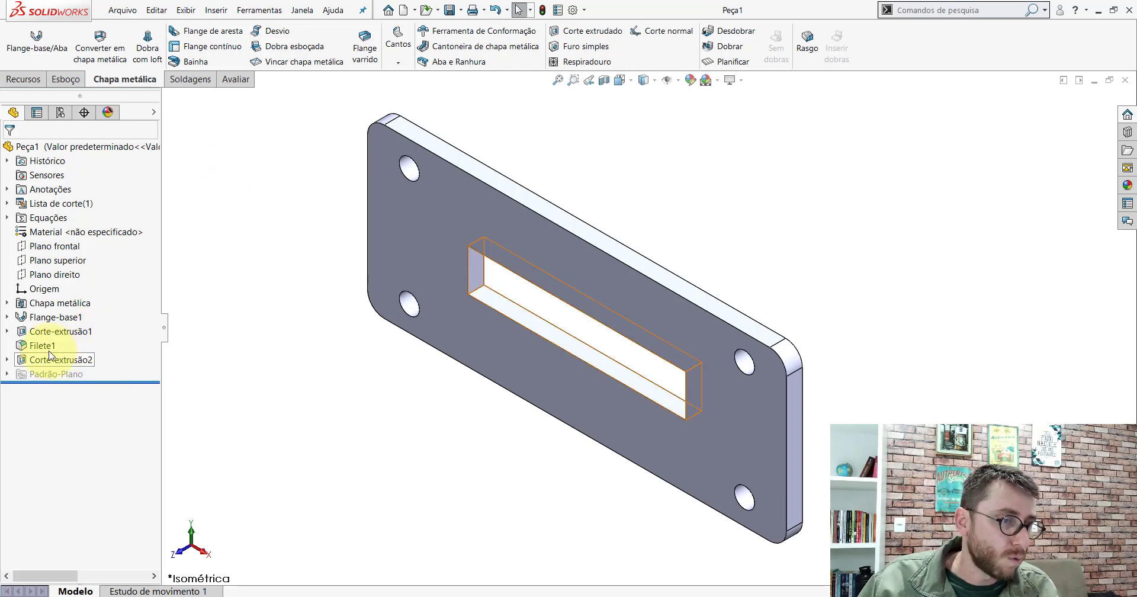
- Delete Flange-base1 with its cuts, the Chapa metálica feature, and Esboço1 from Peça1
{"action": "left_click", "coordinate": [56, 316]}
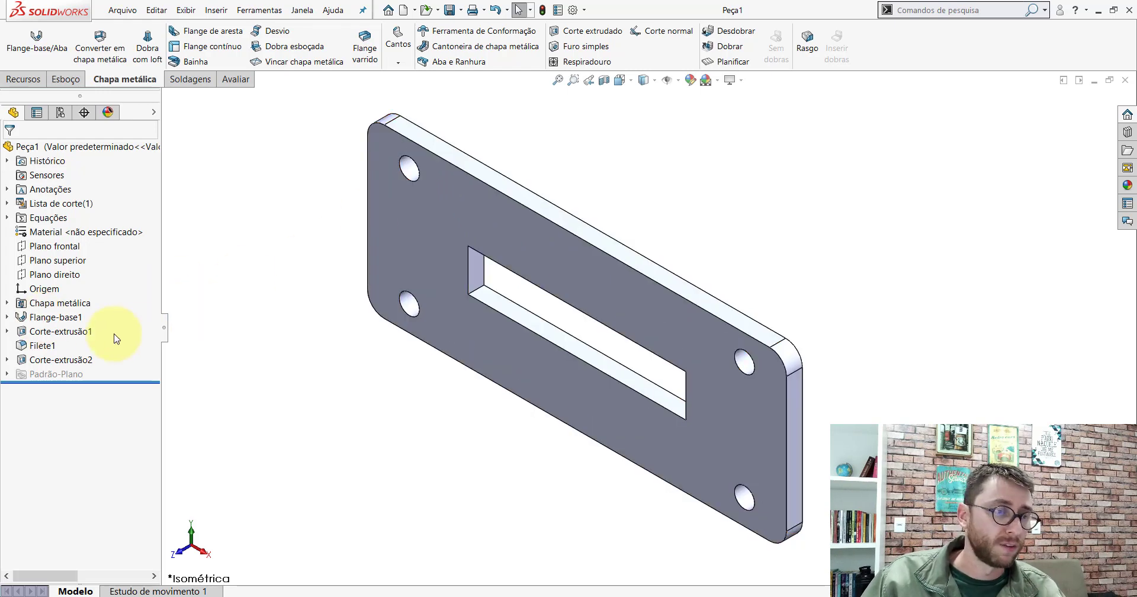
{"action": "left_click", "coordinate": [46, 360]}
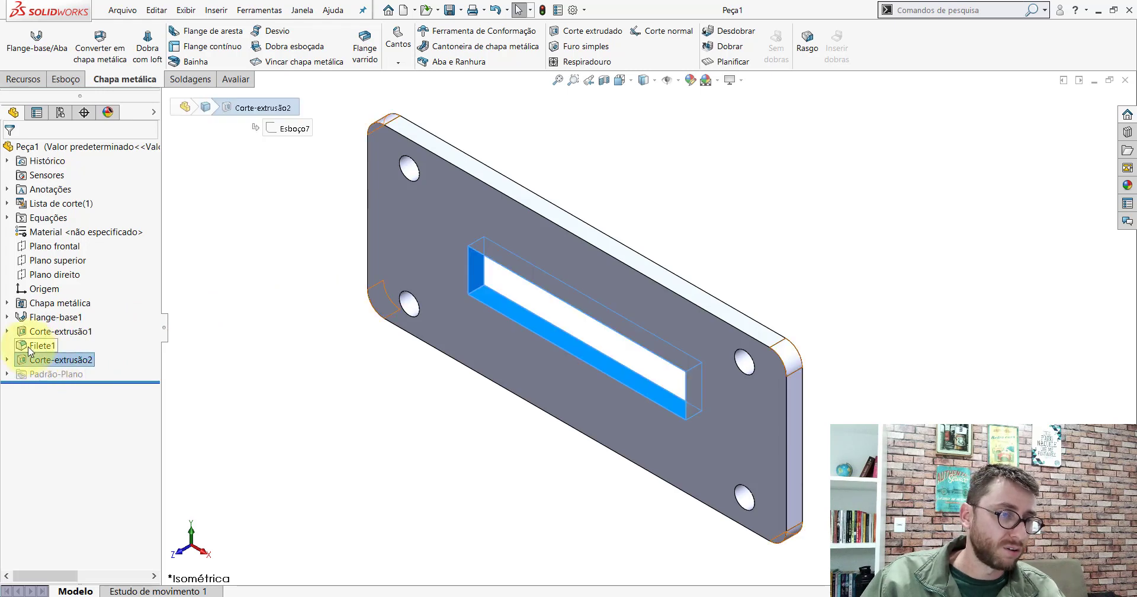
{"action": "right_click", "coordinate": [32, 319]}
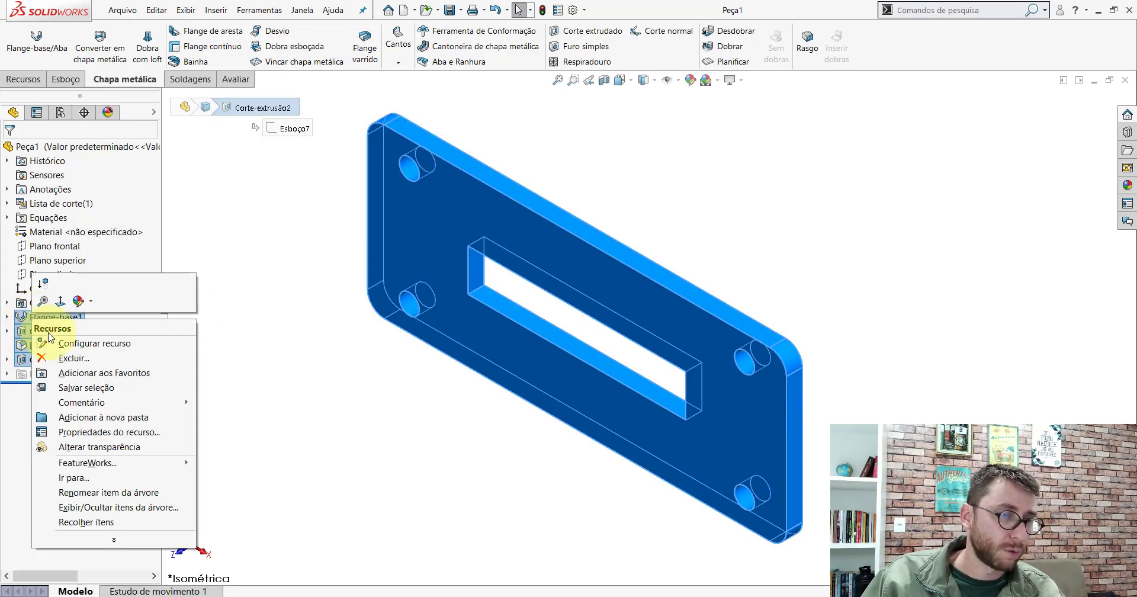
{"action": "left_click", "coordinate": [67, 358]}
{"action": "right_click", "coordinate": [59, 311]}
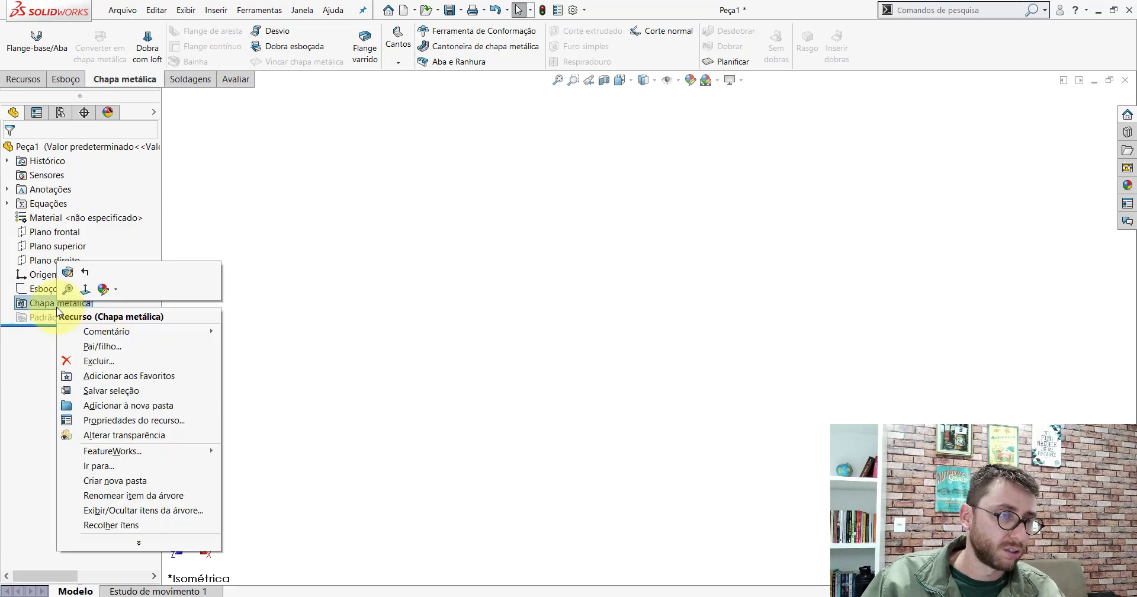
{"action": "left_click", "coordinate": [83, 358]}
{"action": "key", "text": "Return"}
{"action": "right_click", "coordinate": [47, 290]}
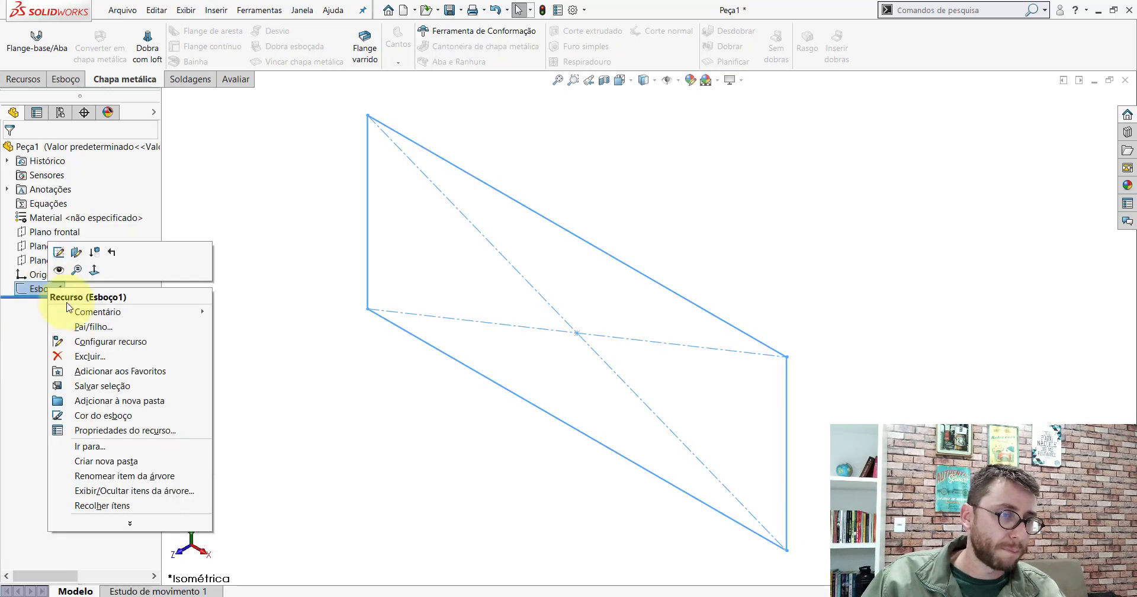
{"action": "left_click", "coordinate": [89, 355]}
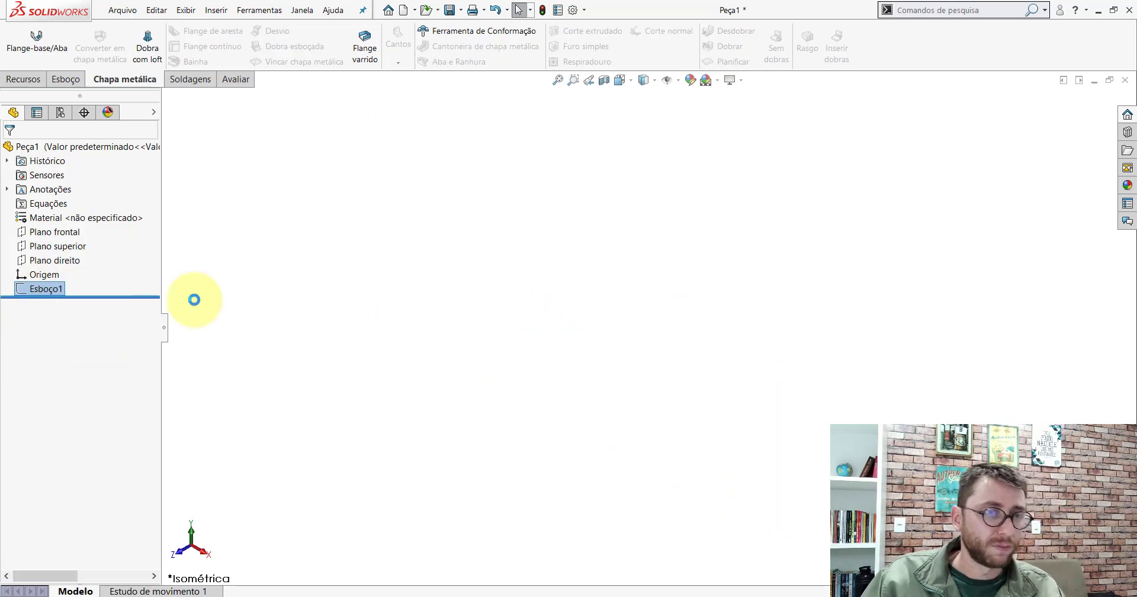
- Open and exit an empty sketch on Plano frontal, then switch to isometric view
{"action": "left_click", "coordinate": [619, 80]}
{"action": "left_click", "coordinate": [494, 395]}
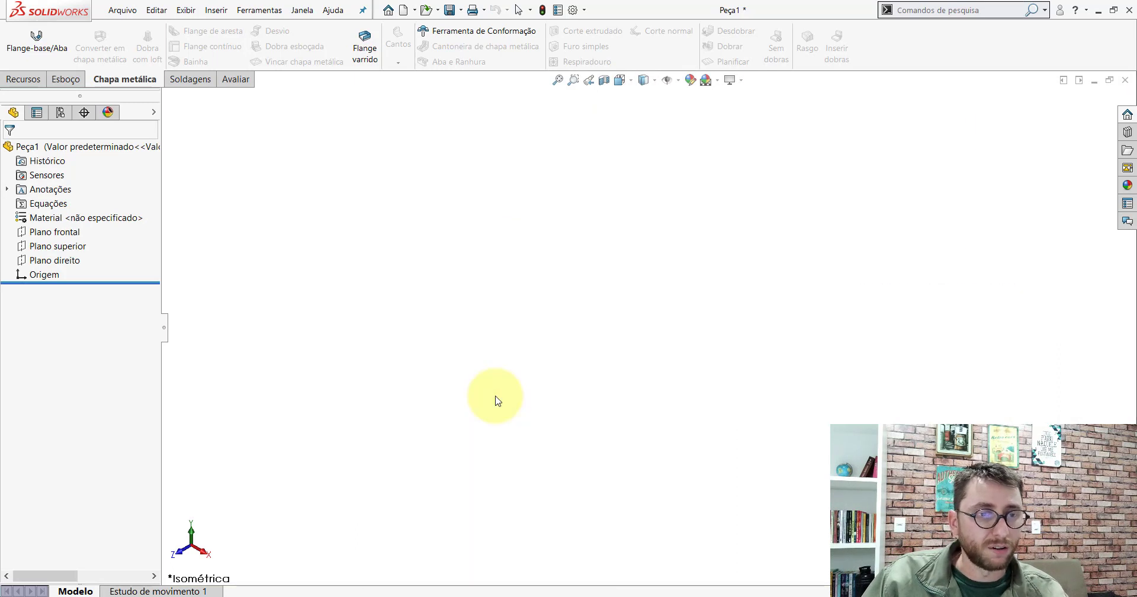
{"action": "left_click", "coordinate": [42, 235]}
{"action": "left_click", "coordinate": [52, 219]}
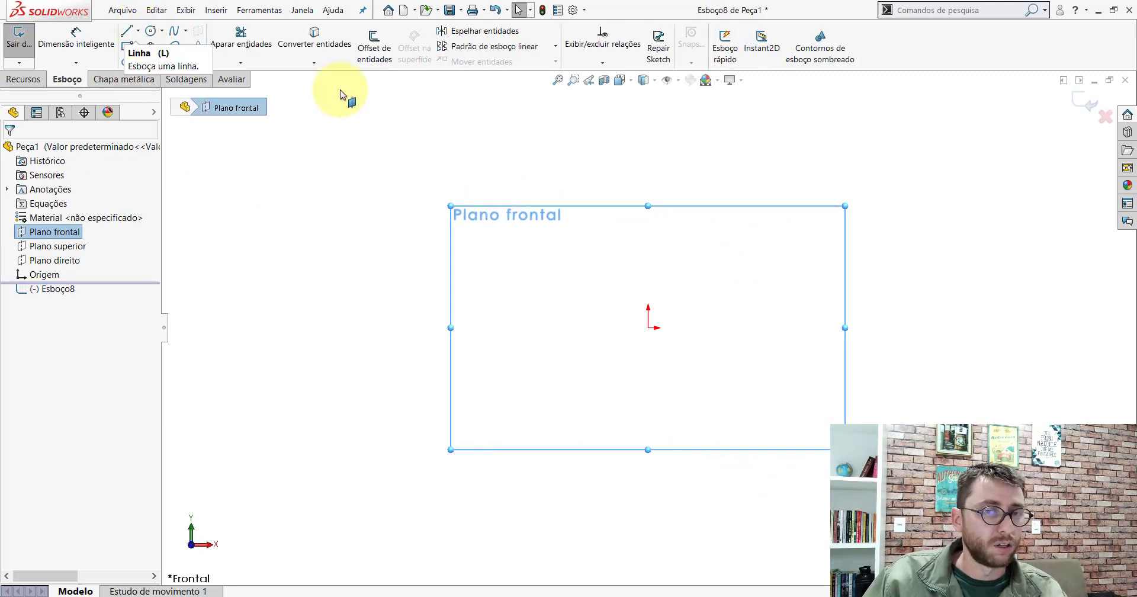
{"action": "left_click", "coordinate": [1086, 101]}
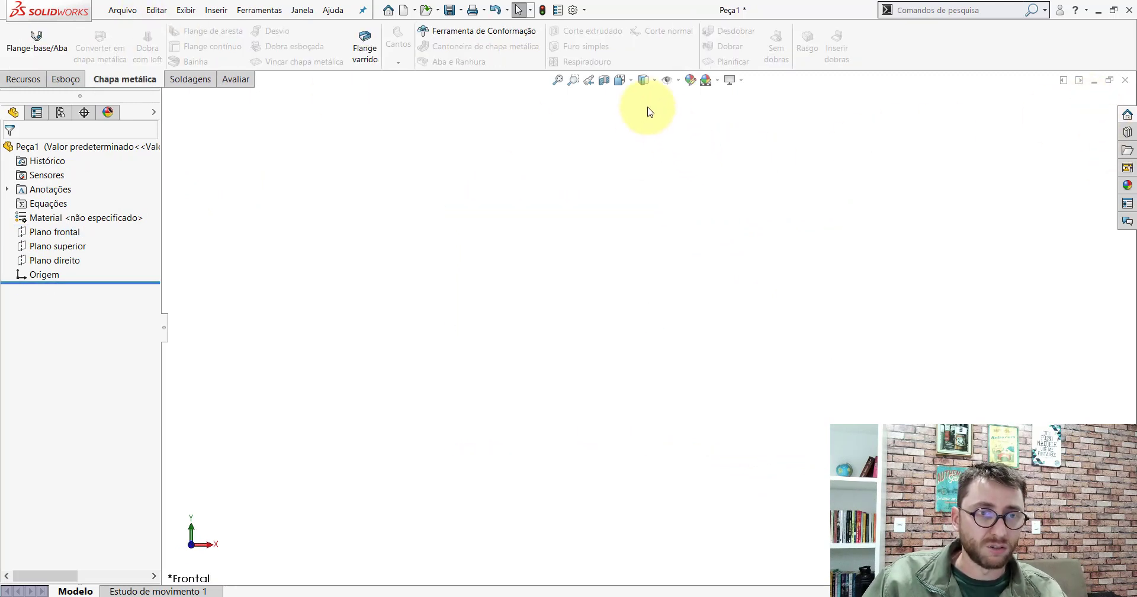
{"action": "left_click", "coordinate": [619, 80]}
{"action": "left_click", "coordinate": [686, 114]}
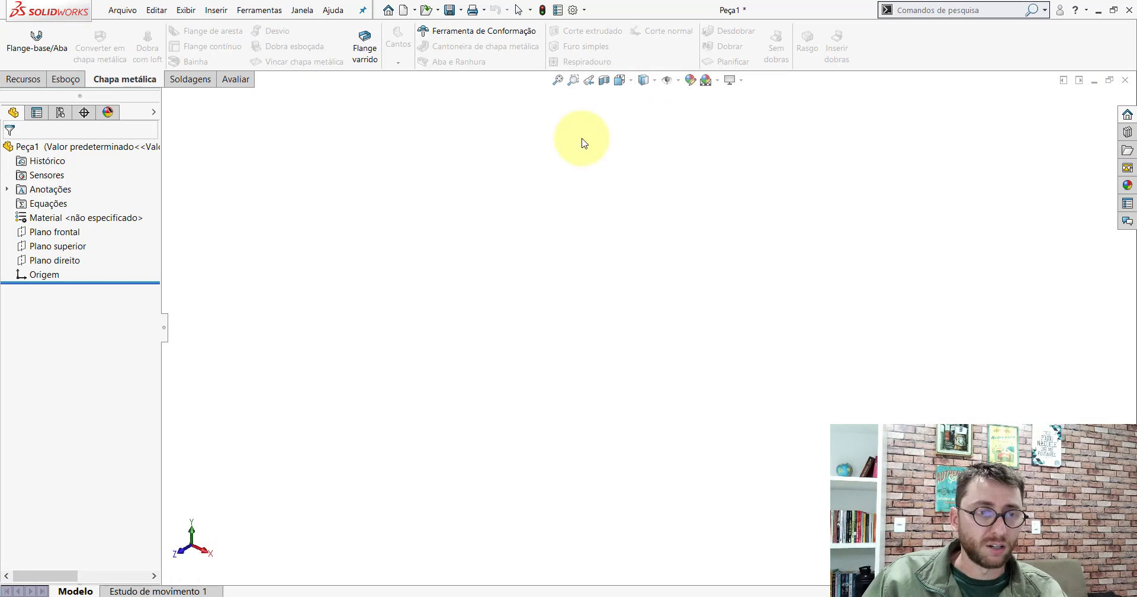
- Sketch on Plano direito and draw a circle centred on the origin
{"action": "left_click", "coordinate": [48, 261]}
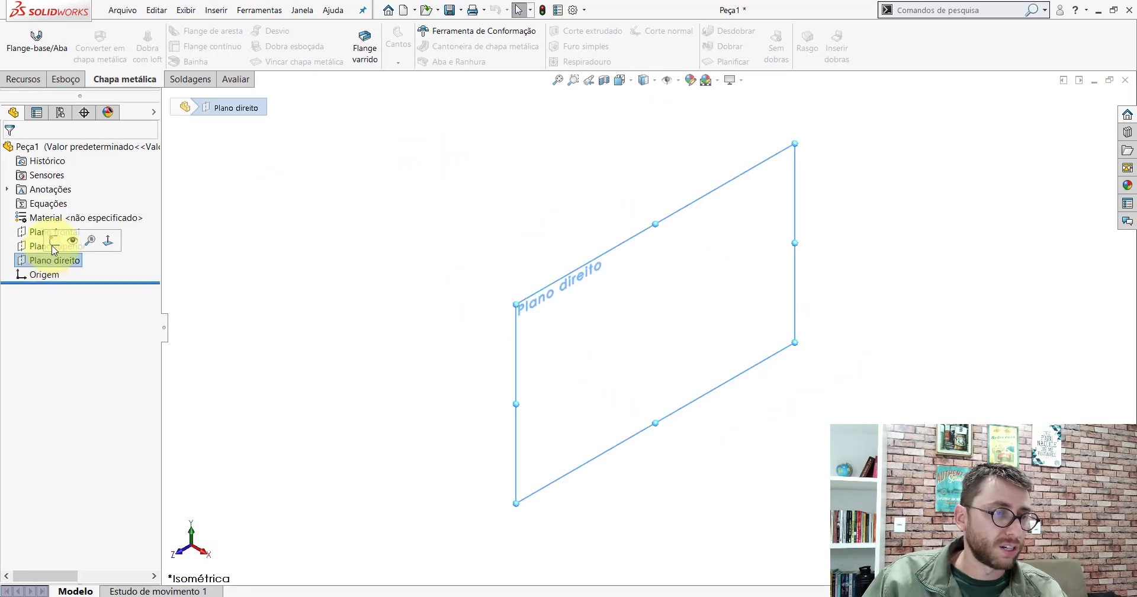
{"action": "left_click", "coordinate": [55, 240]}
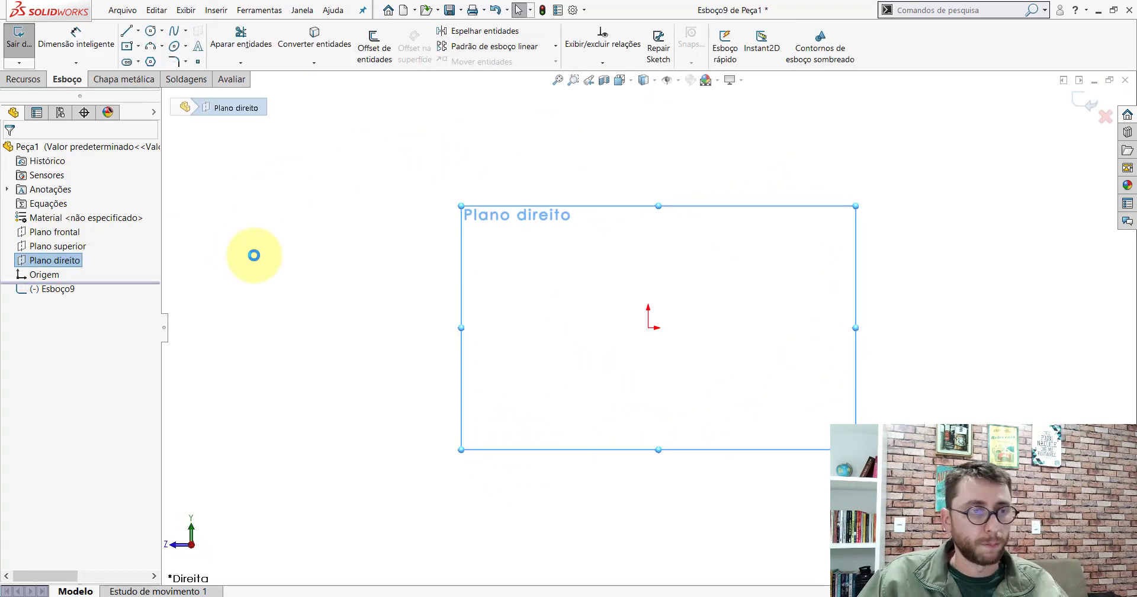
{"action": "left_click", "coordinate": [151, 30]}
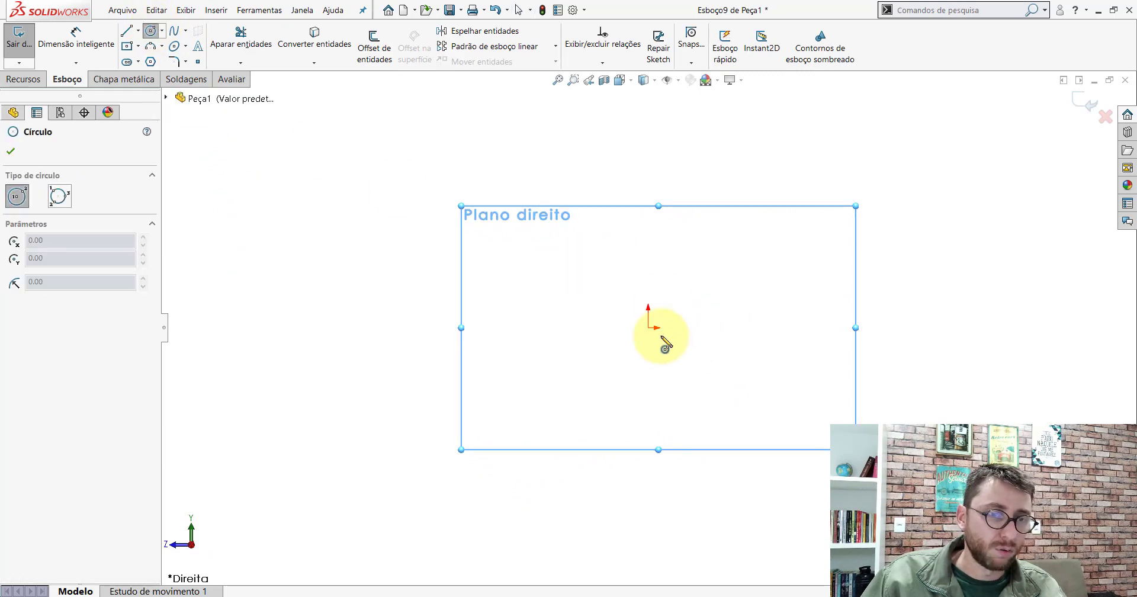
{"action": "left_click", "coordinate": [649, 329]}
{"action": "left_click", "coordinate": [713, 251]}
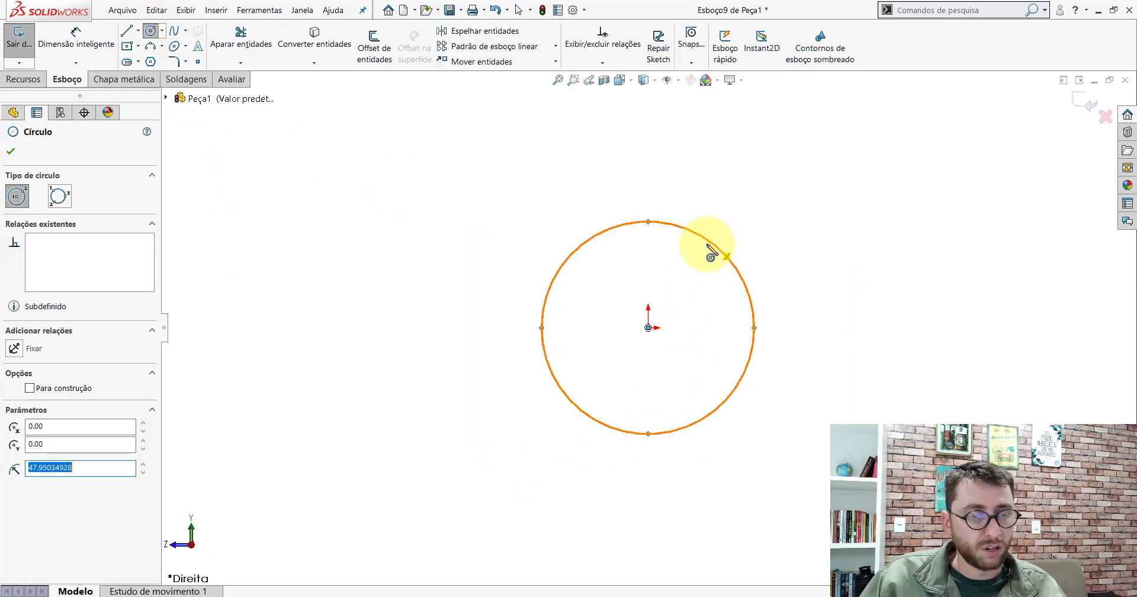
{"action": "key", "text": "Escape"}
- Dimension the circle's diameter to 25 mm
{"action": "left_click", "coordinate": [77, 39]}
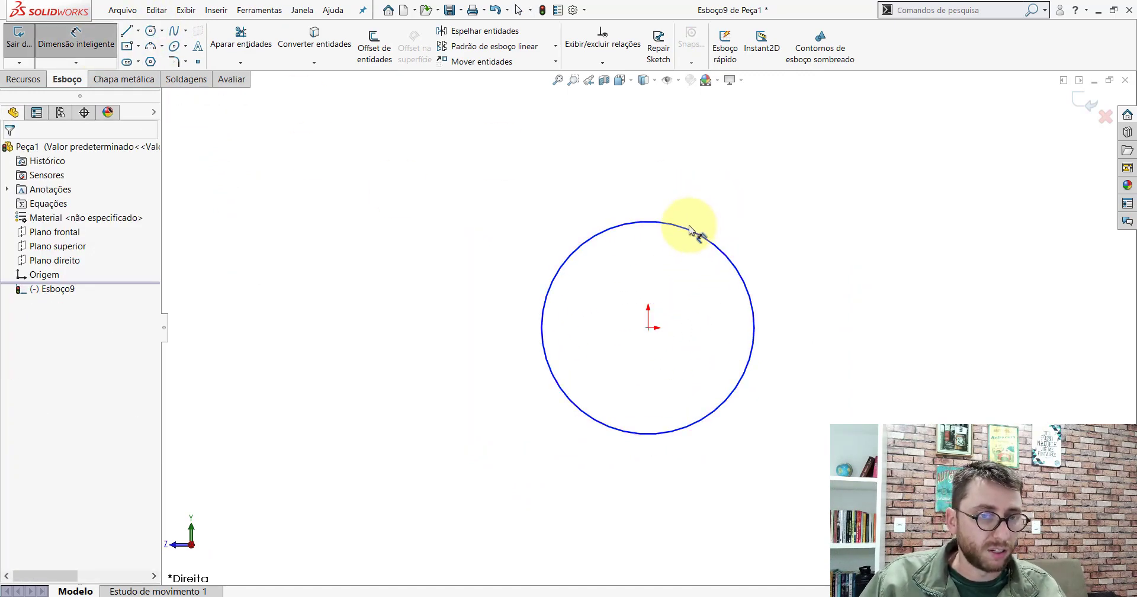
{"action": "left_click", "coordinate": [728, 248]}
{"action": "left_click", "coordinate": [821, 305]}
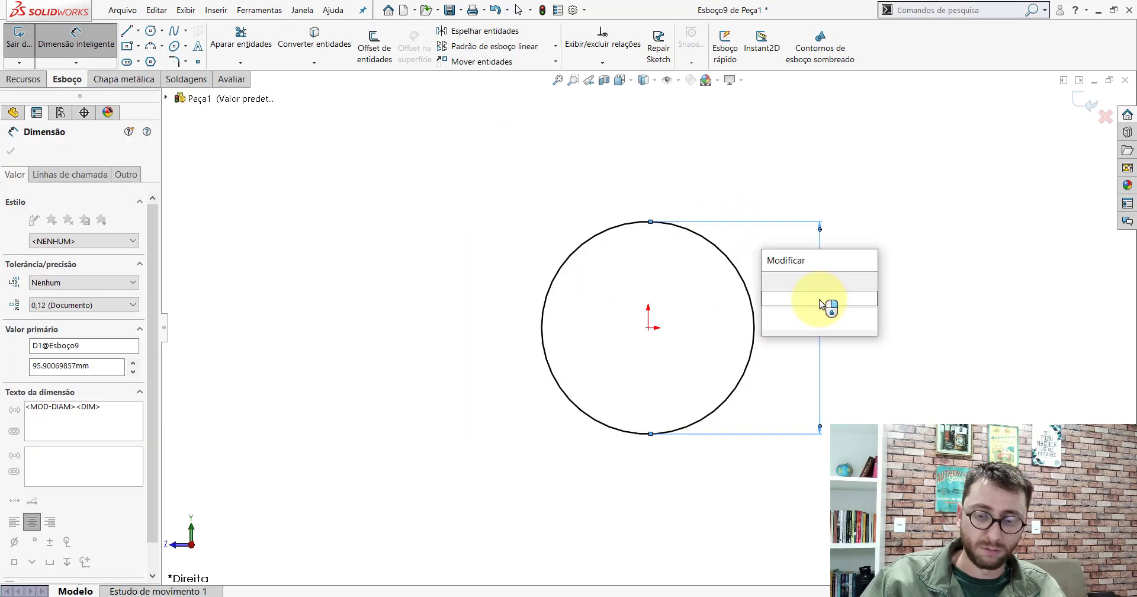
{"action": "type", "text": "25"}
{"action": "key", "text": "Return"}
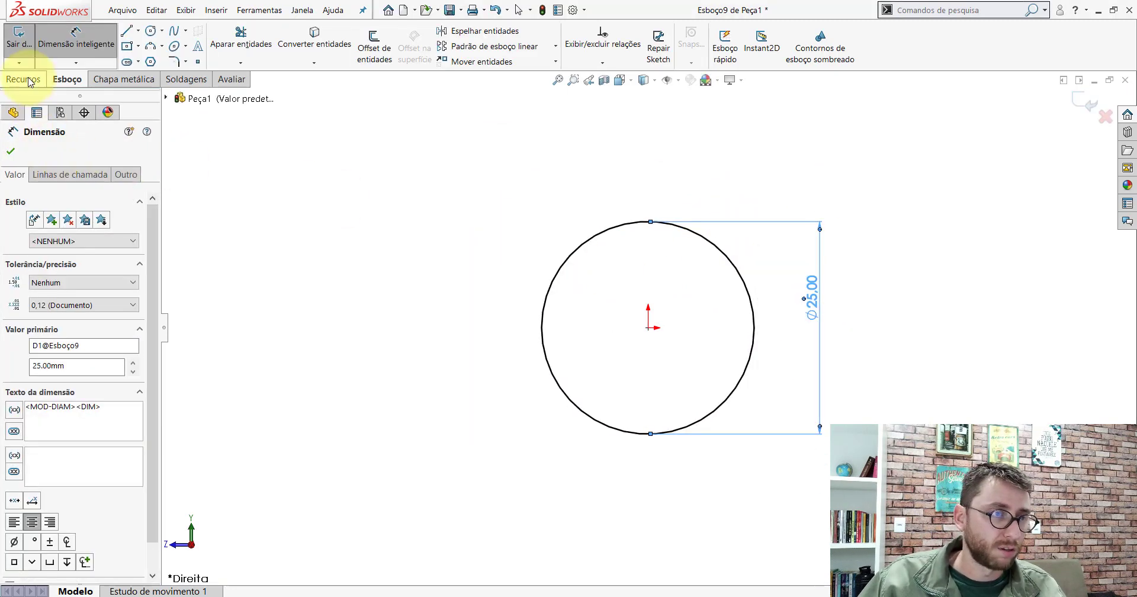
{"action": "left_click", "coordinate": [24, 79]}
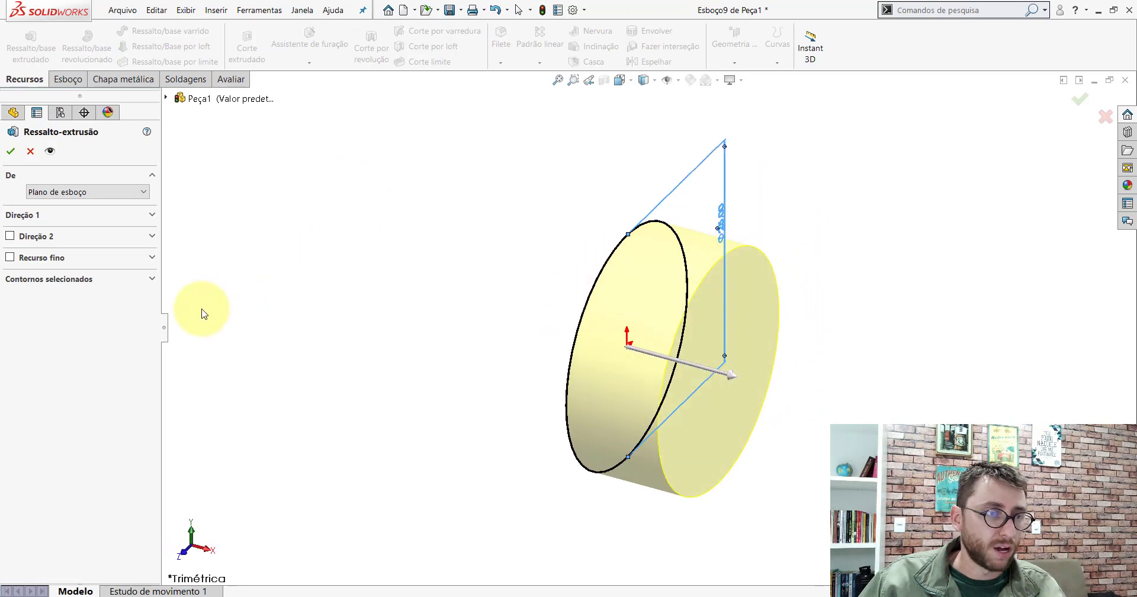
- Extrude the Ø25 mm circle mid-plane to 100 mm as Ressalto-extrusão1 and fit the view
{"action": "left_click", "coordinate": [35, 217]}
{"action": "left_click", "coordinate": [53, 232]}
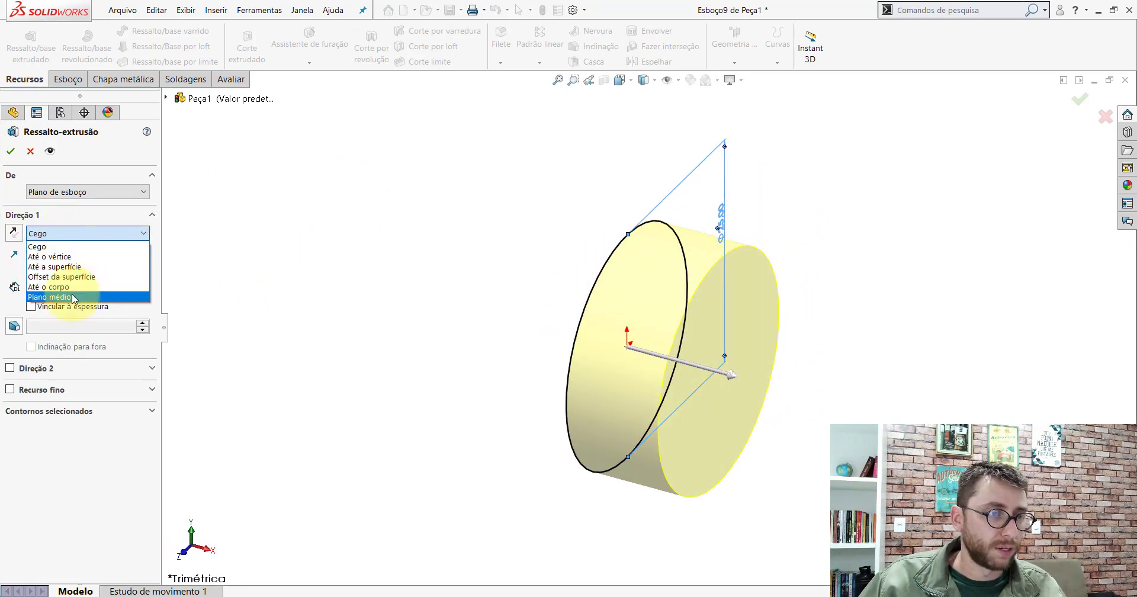
{"action": "left_click", "coordinate": [66, 300]}
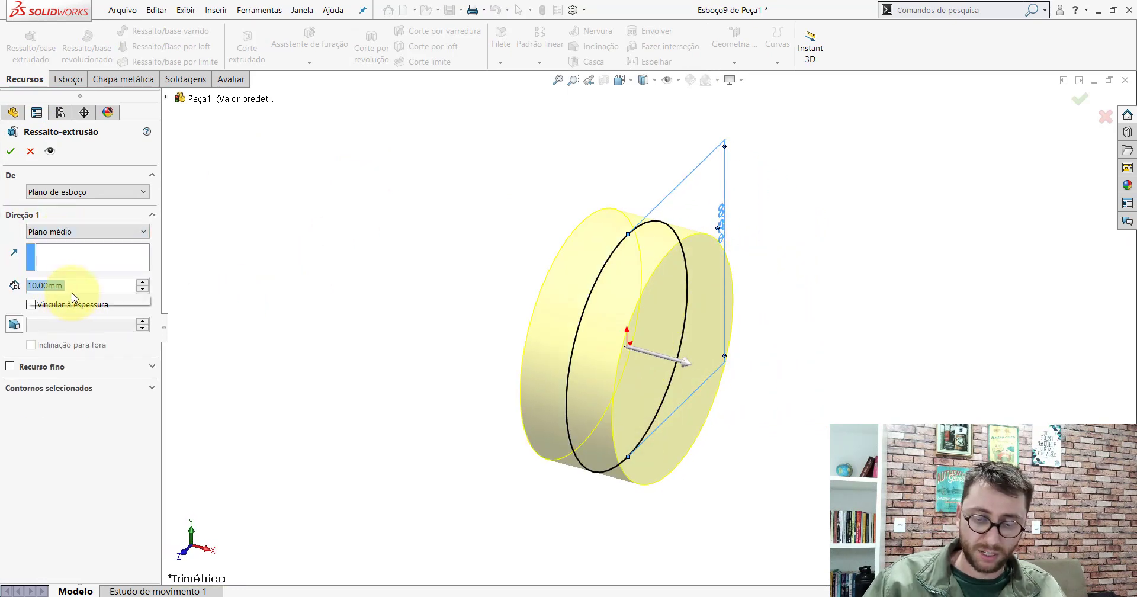
{"action": "type", "text": "100"}
{"action": "key", "text": "Return"}
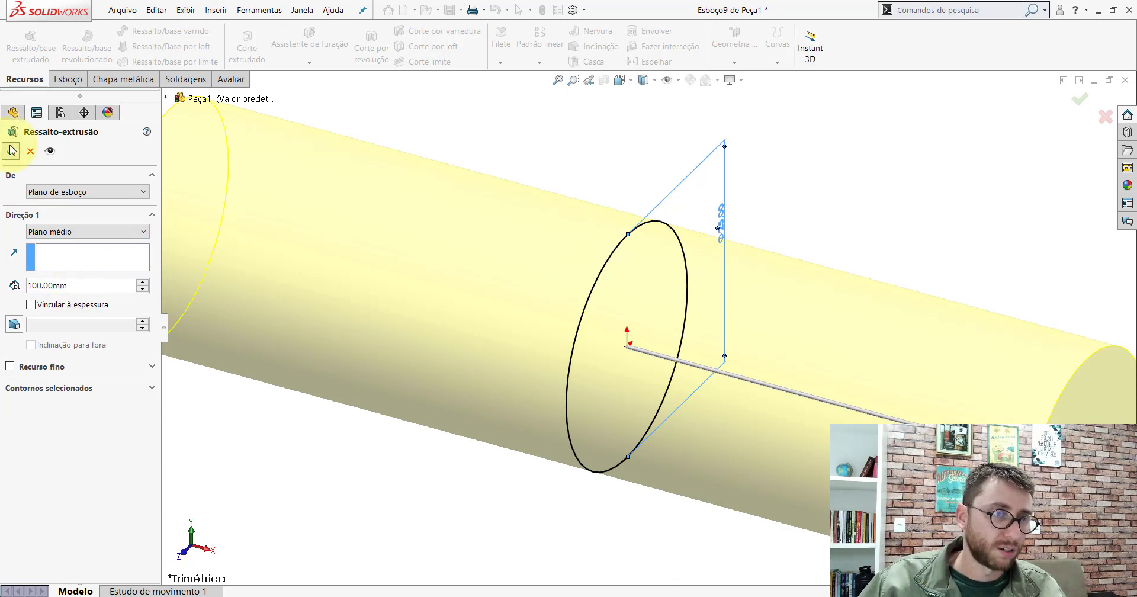
{"action": "left_click", "coordinate": [12, 150]}
{"action": "key", "text": "f"}
{"action": "left_click", "coordinate": [409, 145]}
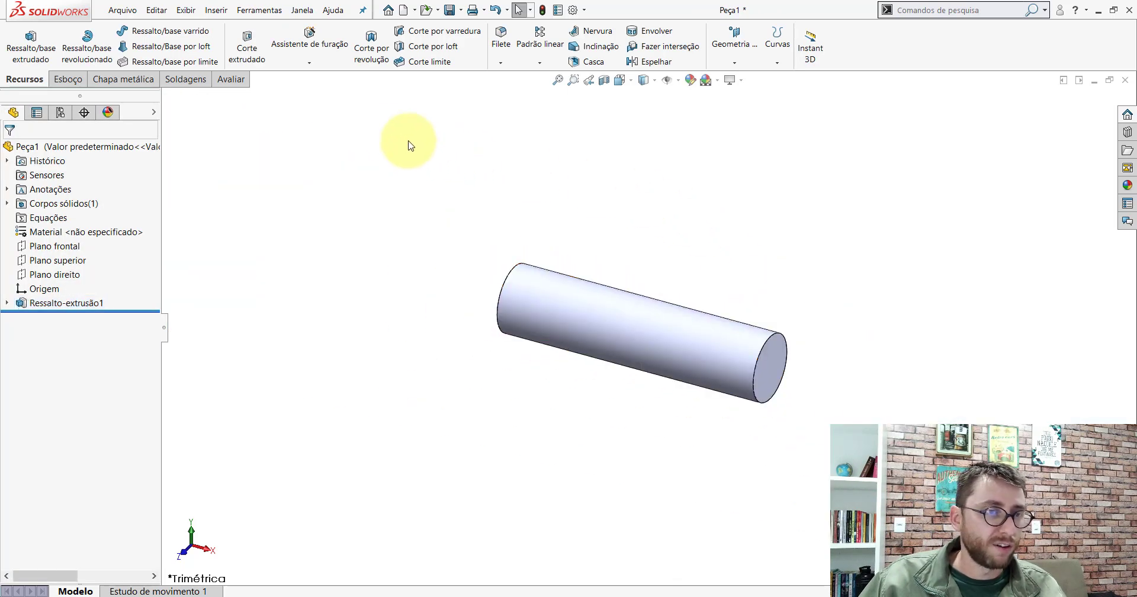
- Add Chanfro1, a 3 mm × 45° chamfer on the left and right circular end edges
{"action": "left_click", "coordinate": [501, 63]}
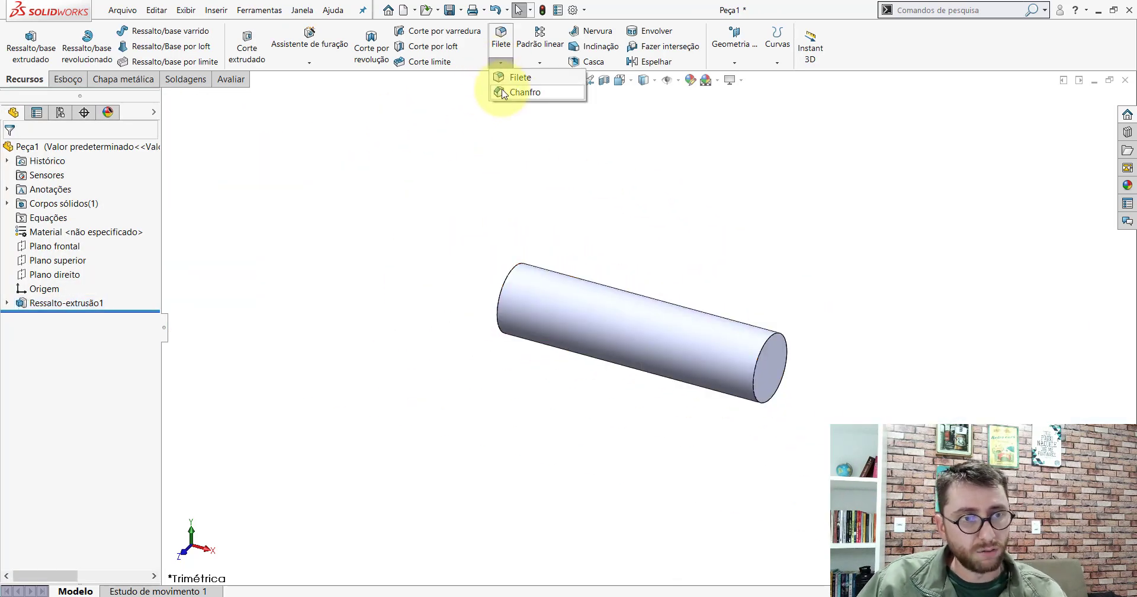
{"action": "left_click", "coordinate": [503, 93]}
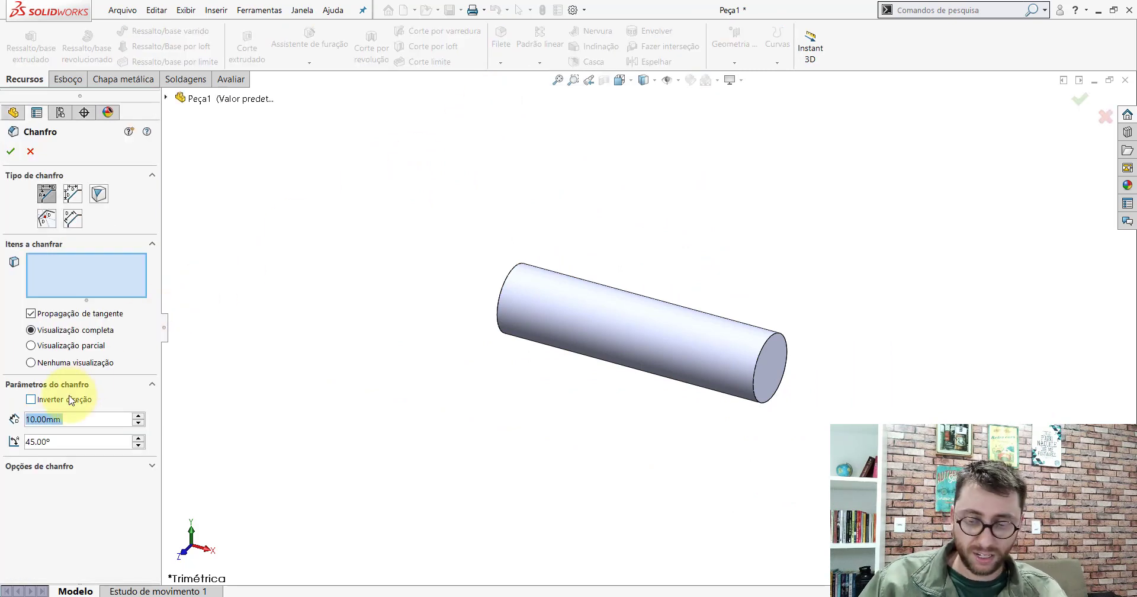
{"action": "type", "text": "3"}
{"action": "key", "text": "Return"}
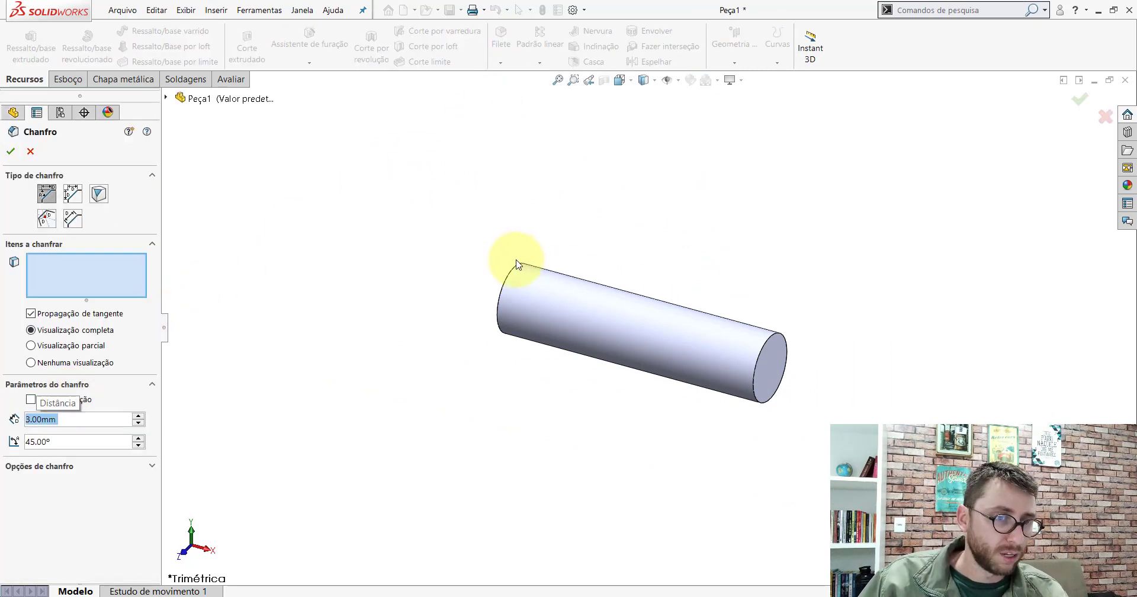
{"action": "left_click", "coordinate": [519, 272]}
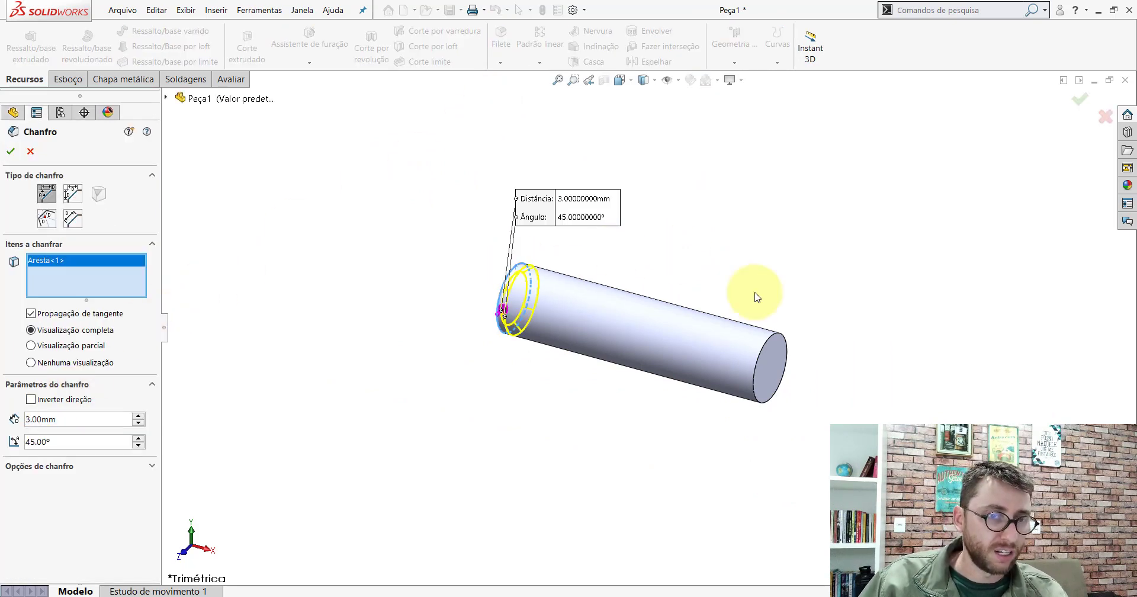
{"action": "left_click", "coordinate": [773, 339]}
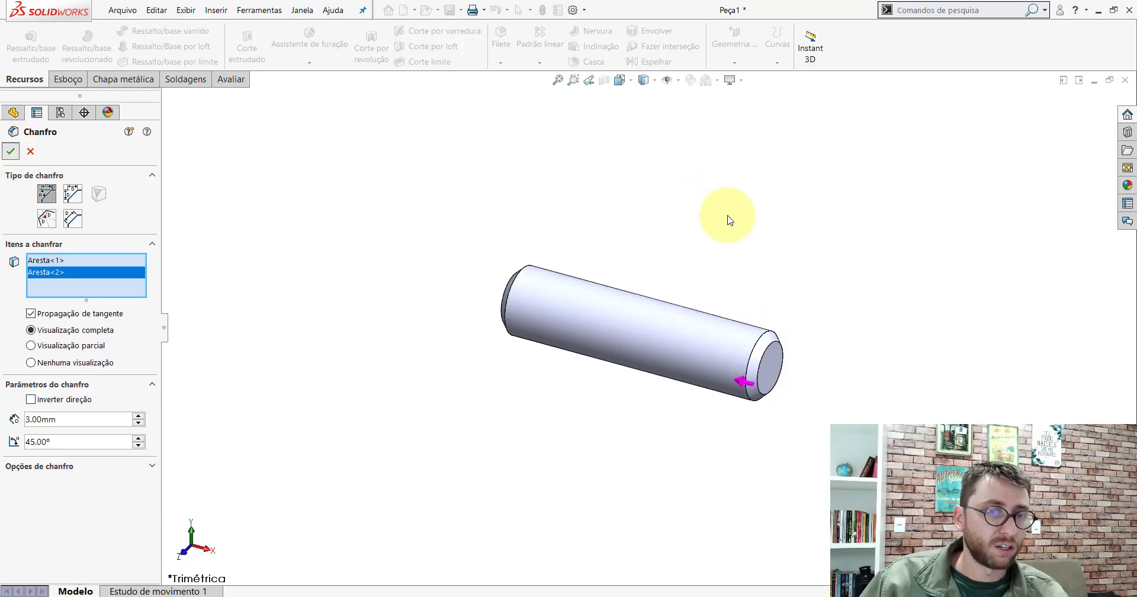
{"action": "key", "text": "Return"}
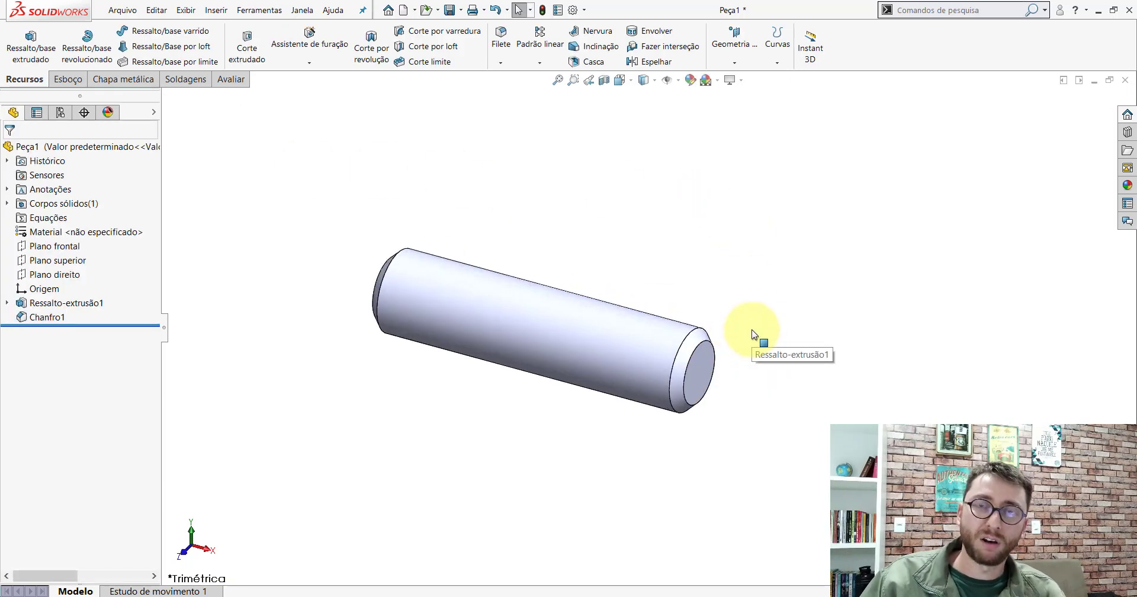
- Show the cylinder in isometric view and highlight the Chanfro1 faces
{"action": "left_click", "coordinate": [620, 80]}
{"action": "left_click", "coordinate": [524, 361]}
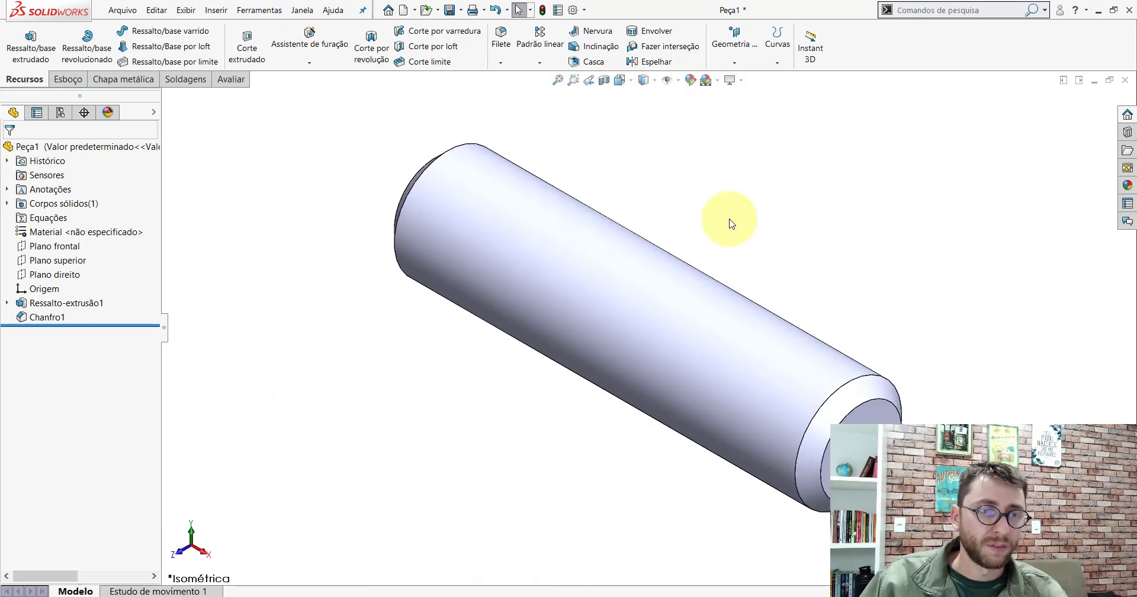
{"action": "left_click", "coordinate": [44, 316]}
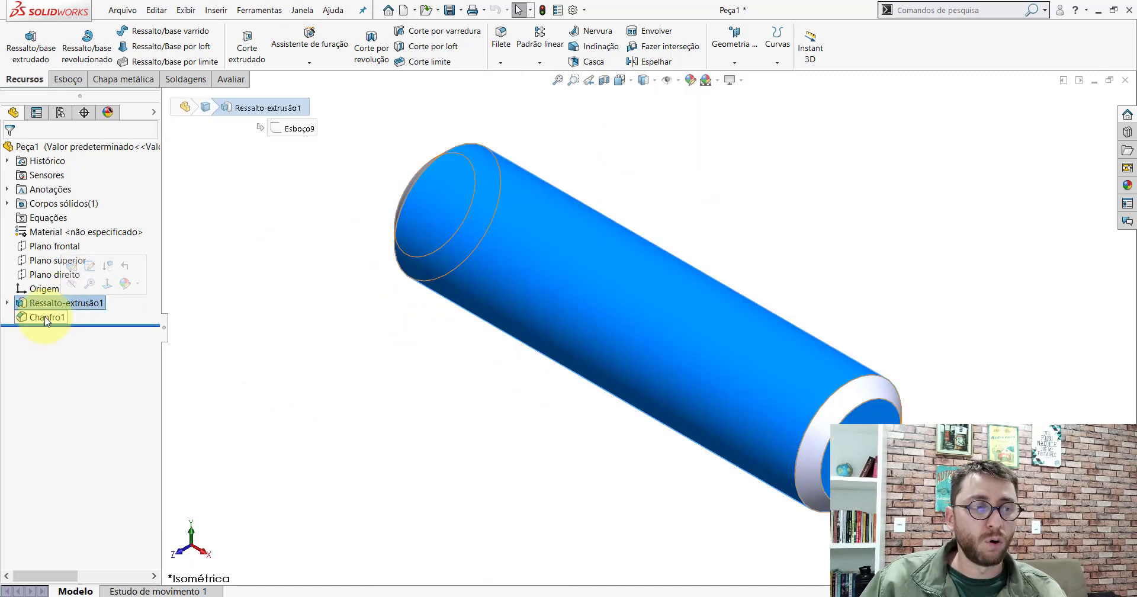
{"action": "left_click", "coordinate": [485, 377]}
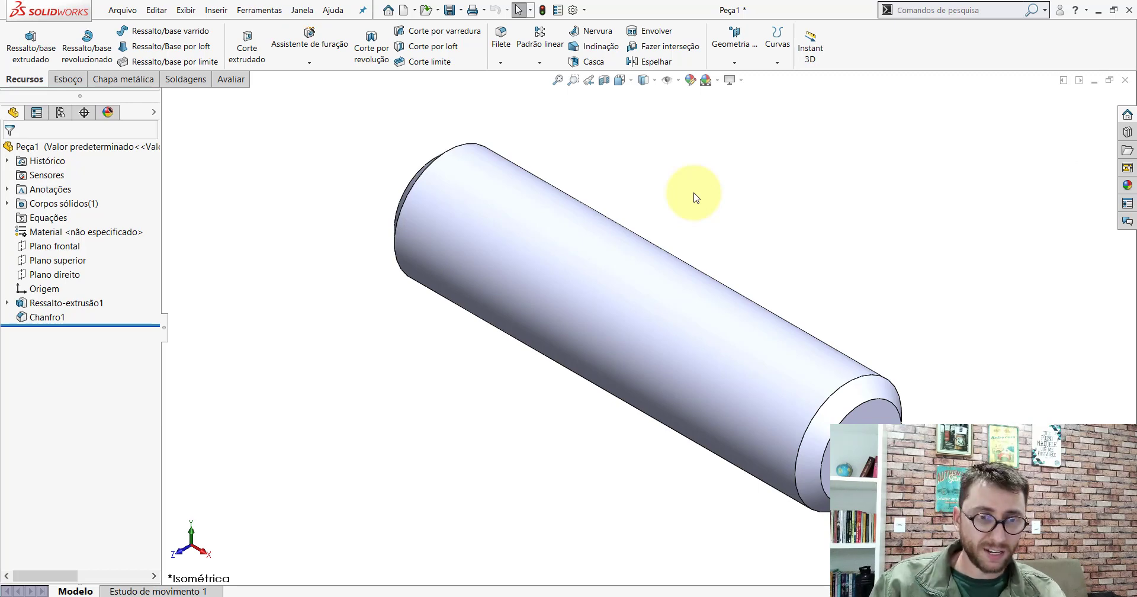
{"action": "scroll", "coordinate": [840, 308], "scroll_direction": "up", "scroll_amount": 2}
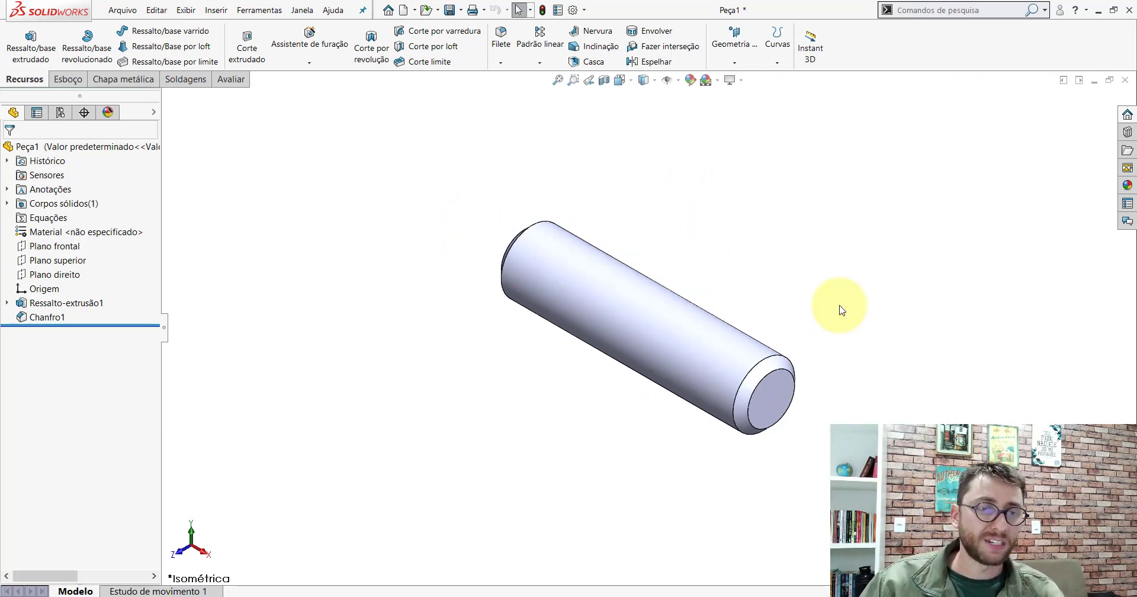
{"action": "scroll", "coordinate": [665, 241], "scroll_direction": "down", "scroll_amount": 2}
{"action": "scroll", "coordinate": [473, 218], "scroll_direction": "up", "scroll_amount": 1}
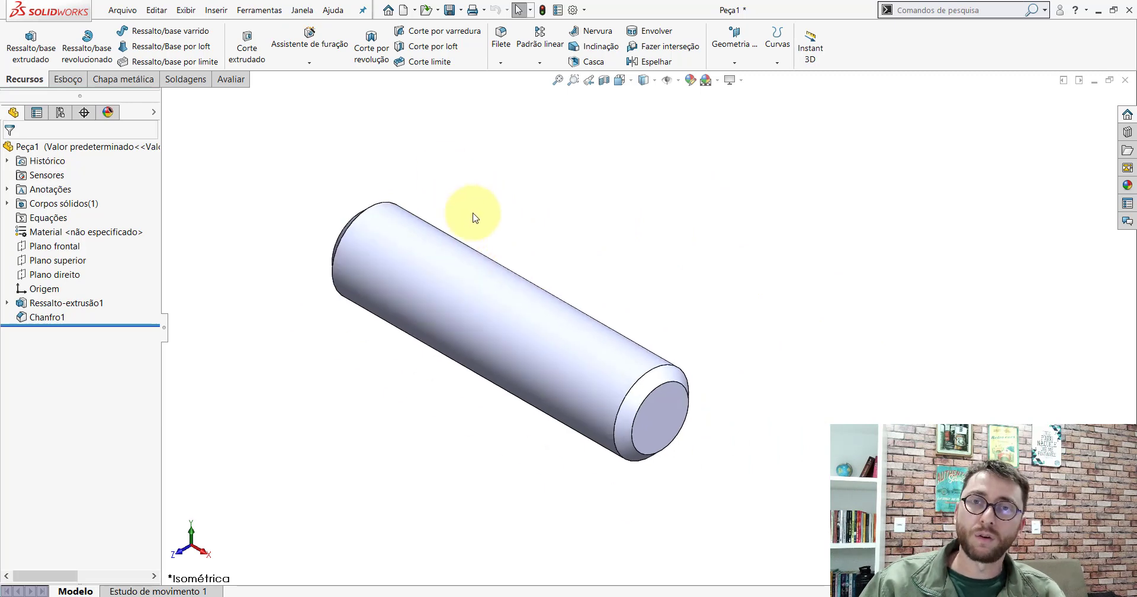
- Highlight Ressalto-extrusão1 and Chanfro1 on the model, then switch to the Peça2 part
{"action": "left_click", "coordinate": [64, 304]}
{"action": "left_click", "coordinate": [36, 317]}
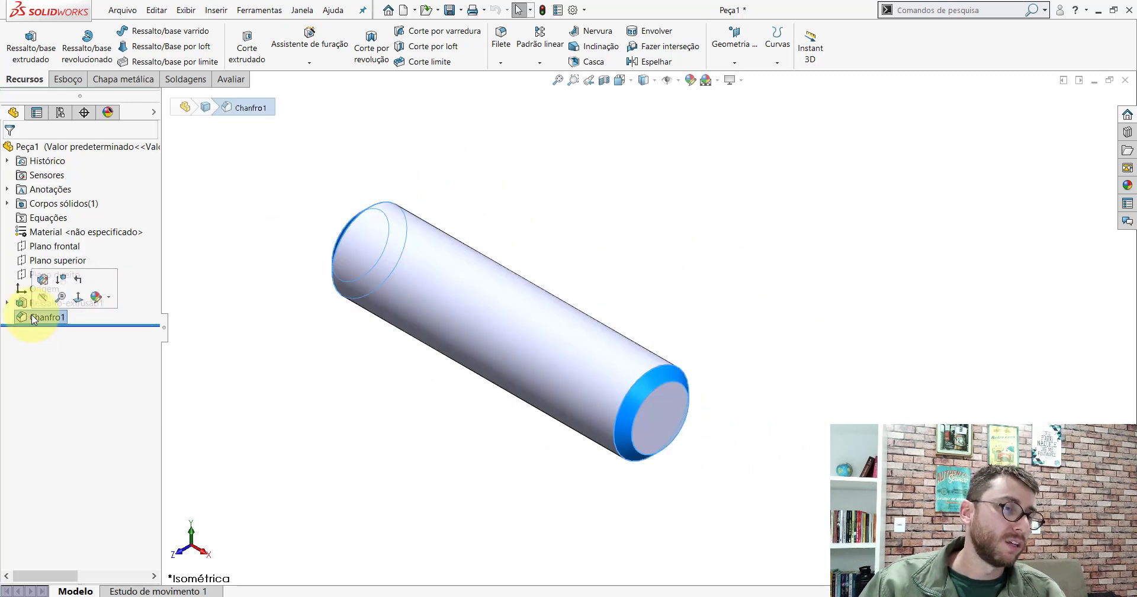
{"action": "left_click", "coordinate": [358, 369]}
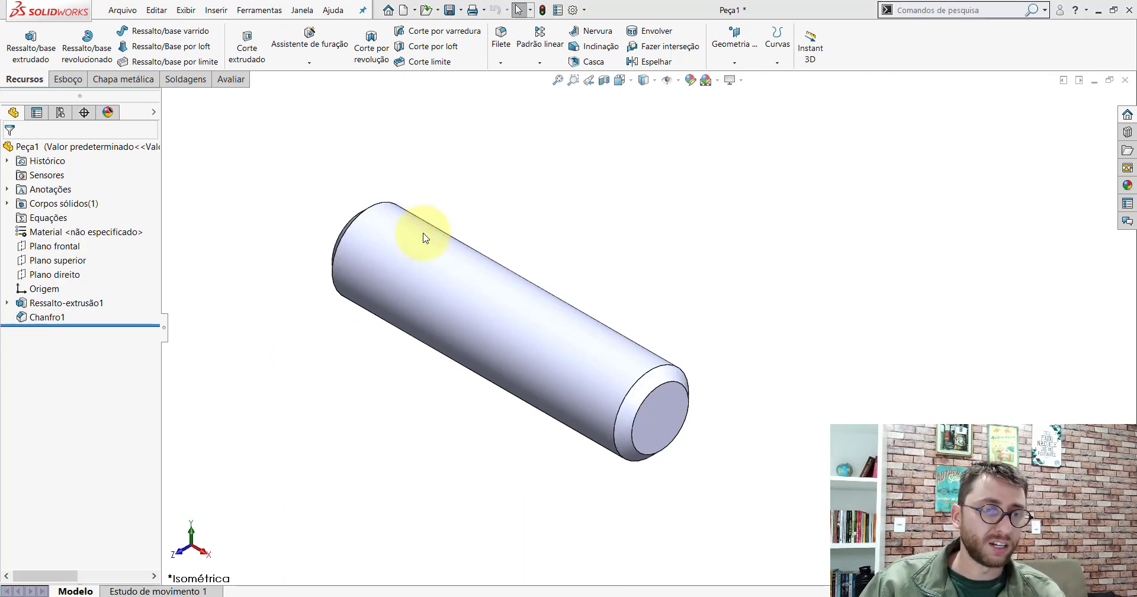
{"action": "key", "text": "ctrl+Tab"}
- Delete Flange-base1, Esboço1 and the Chapa metálica features from Peça2
{"action": "right_click", "coordinate": [46, 317]}
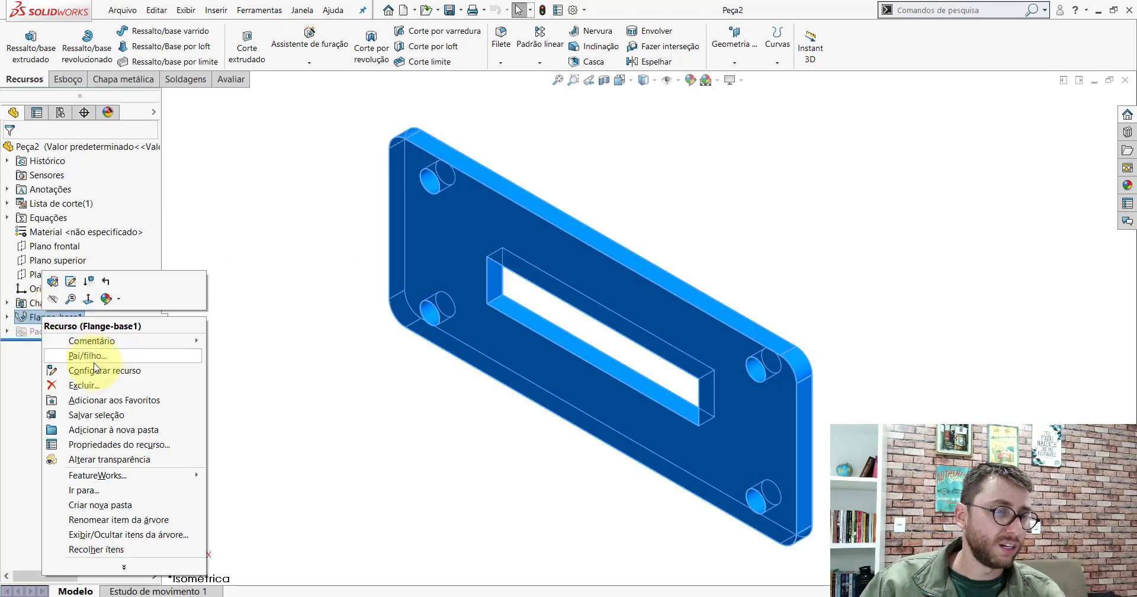
{"action": "left_click", "coordinate": [83, 385]}
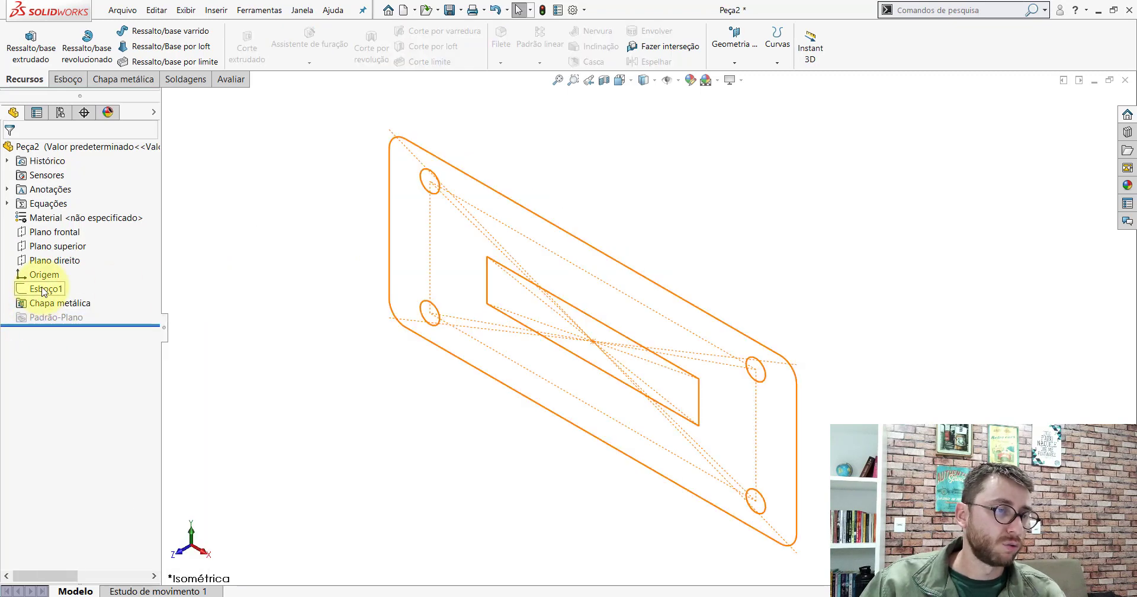
{"action": "right_click", "coordinate": [42, 290]}
{"action": "left_click", "coordinate": [73, 345]}
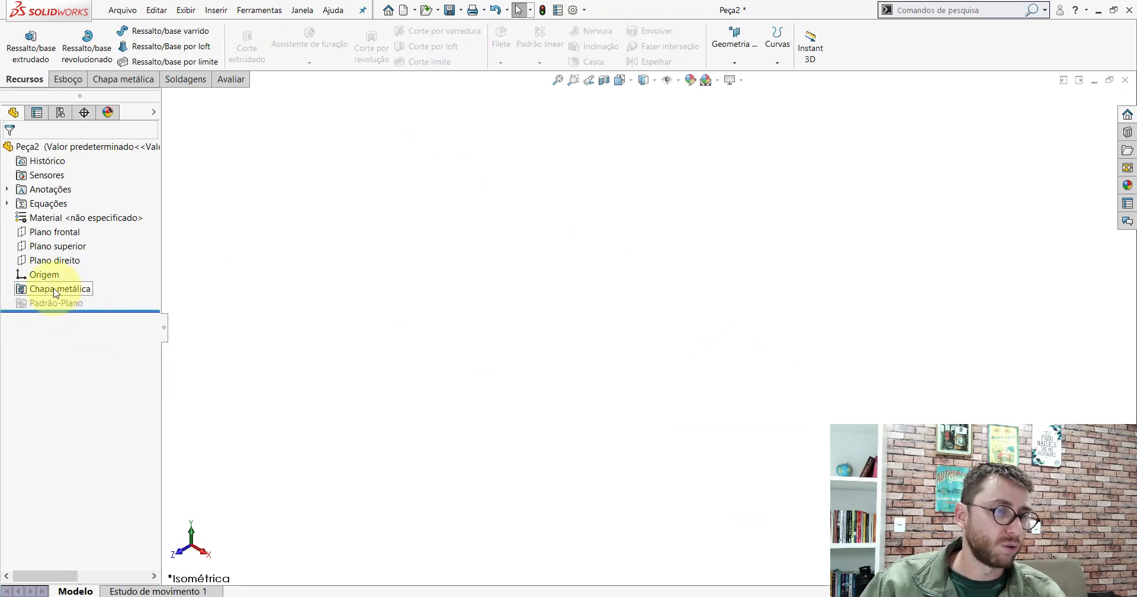
{"action": "right_click", "coordinate": [55, 291]}
{"action": "left_click", "coordinate": [88, 341]}
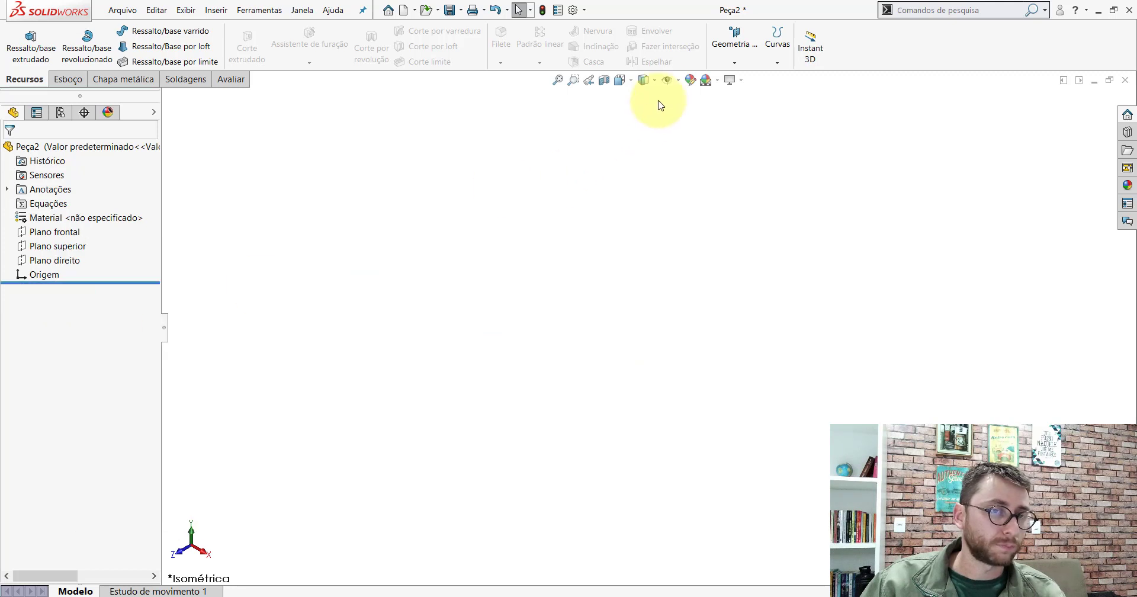
{"action": "left_click", "coordinate": [633, 83]}
{"action": "left_click", "coordinate": [685, 114]}
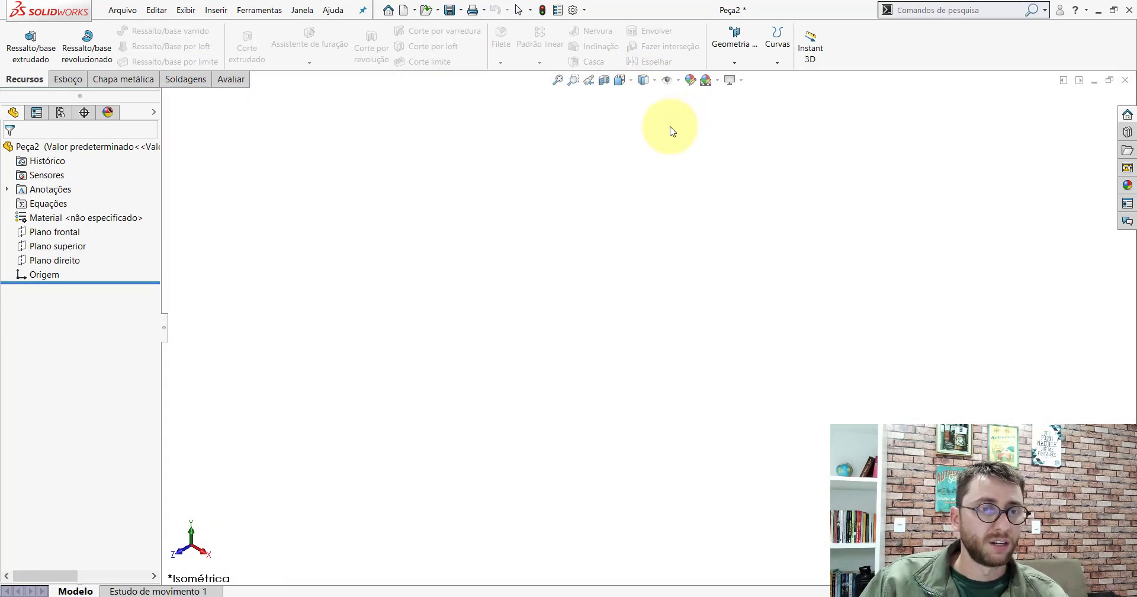
- Sketch a horizontal centerline on the front plane with the origin as its midpoint
{"action": "left_click", "coordinate": [53, 232]}
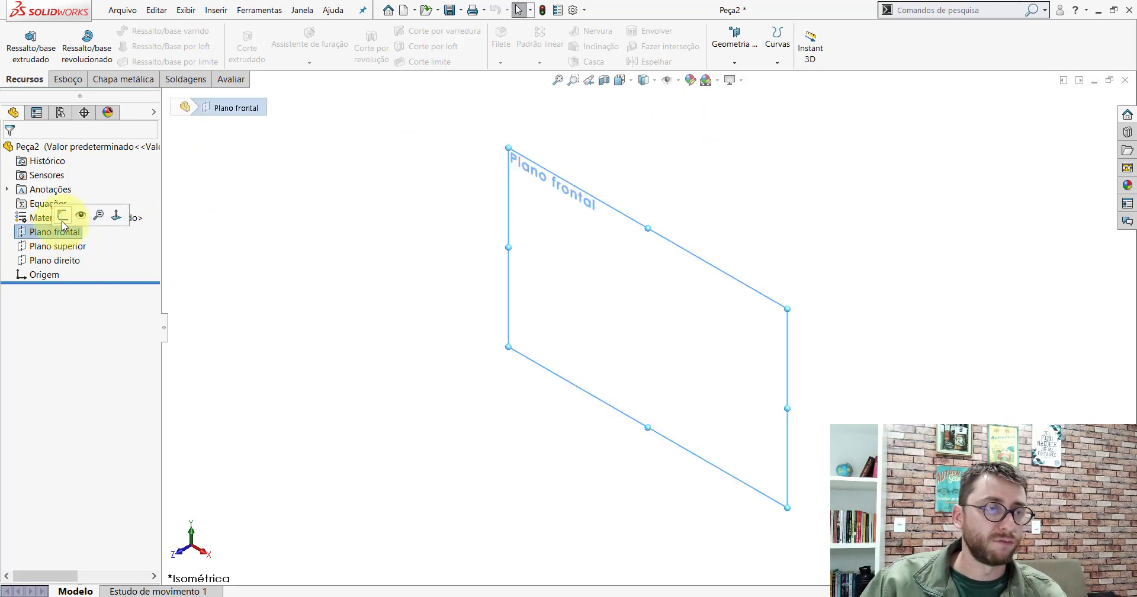
{"action": "left_click", "coordinate": [63, 219]}
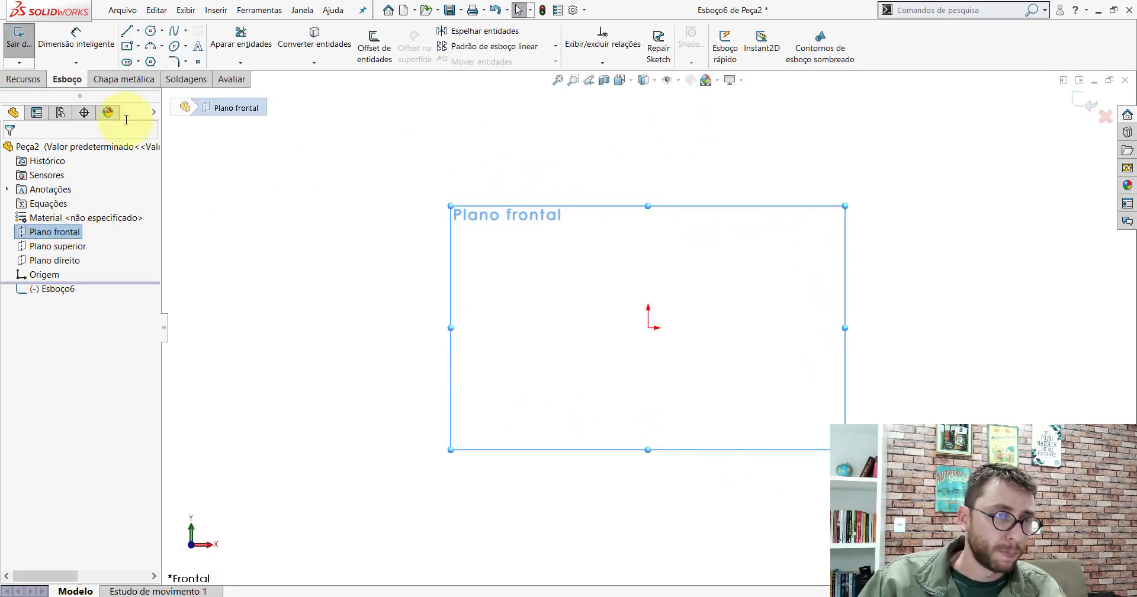
{"action": "left_click", "coordinate": [138, 32]}
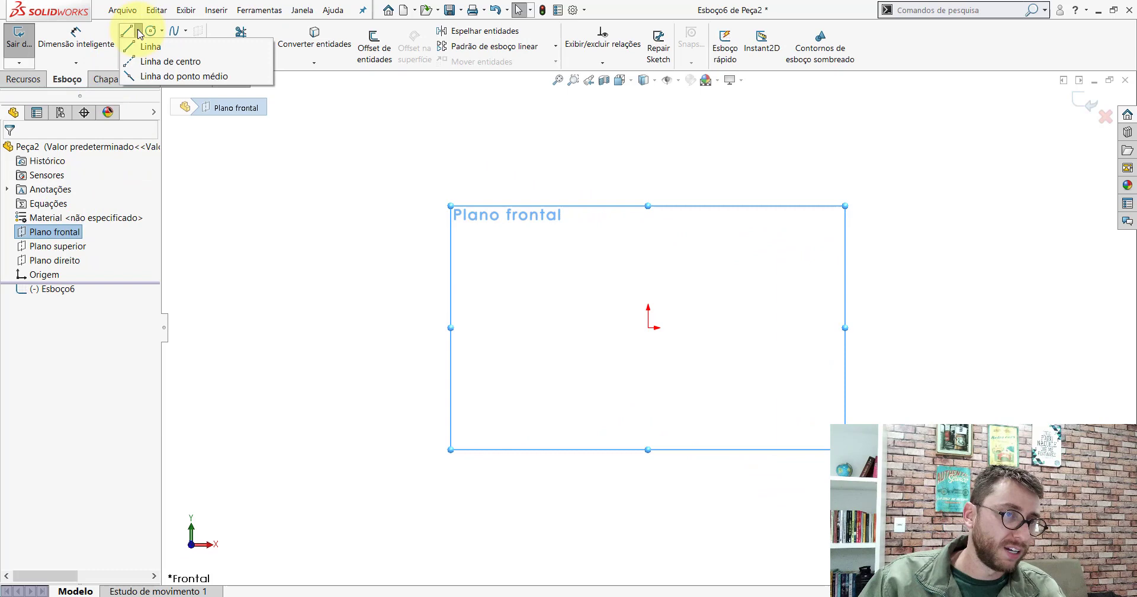
{"action": "left_click", "coordinate": [142, 61]}
{"action": "left_click", "coordinate": [471, 328]}
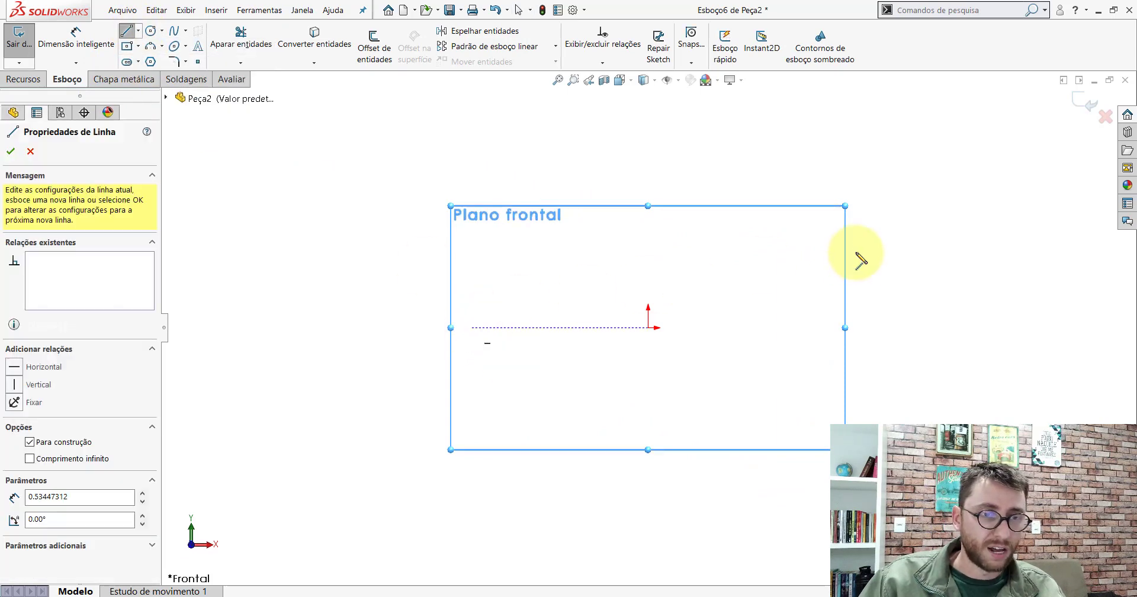
{"action": "double_click", "coordinate": [823, 327]}
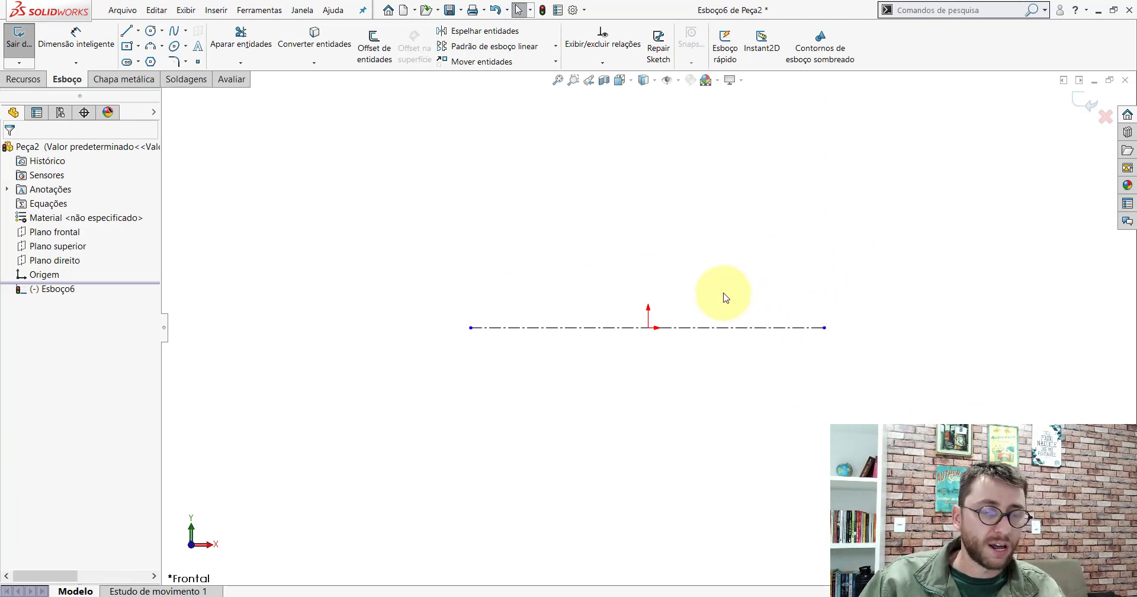
{"action": "left_click", "coordinate": [705, 328]}
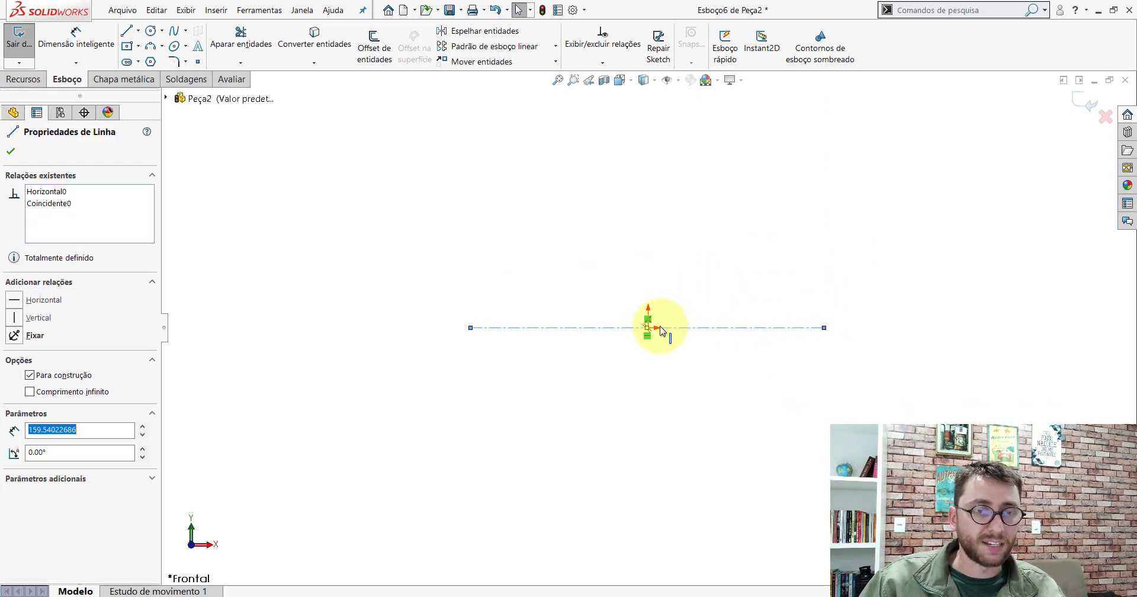
{"action": "left_click", "coordinate": [648, 329], "text": "ctrl"}
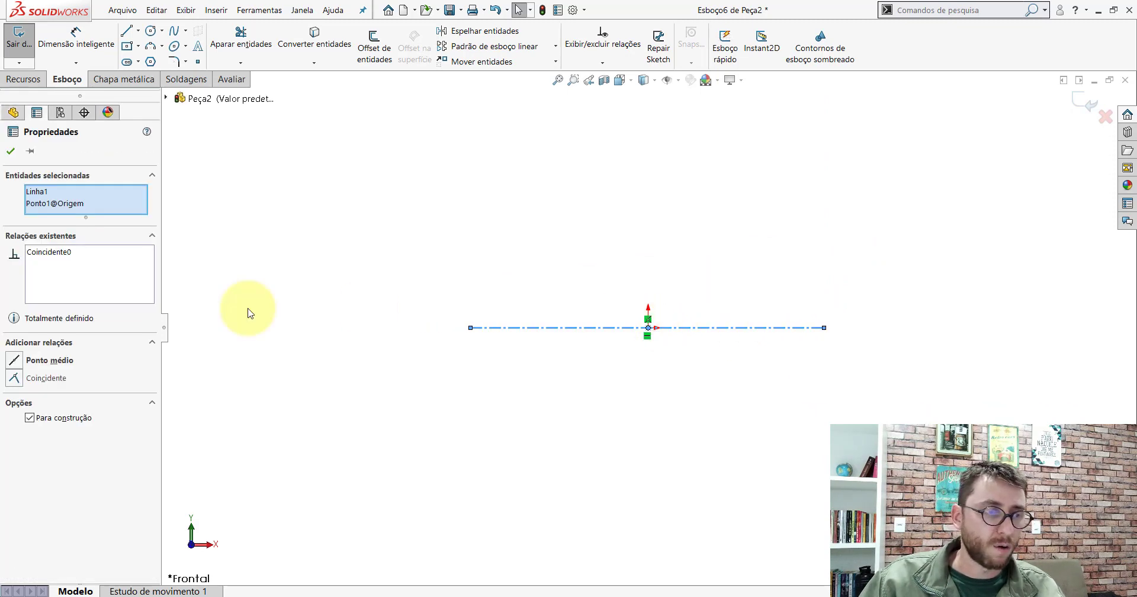
{"action": "left_click", "coordinate": [26, 361]}
{"action": "left_click", "coordinate": [11, 151]}
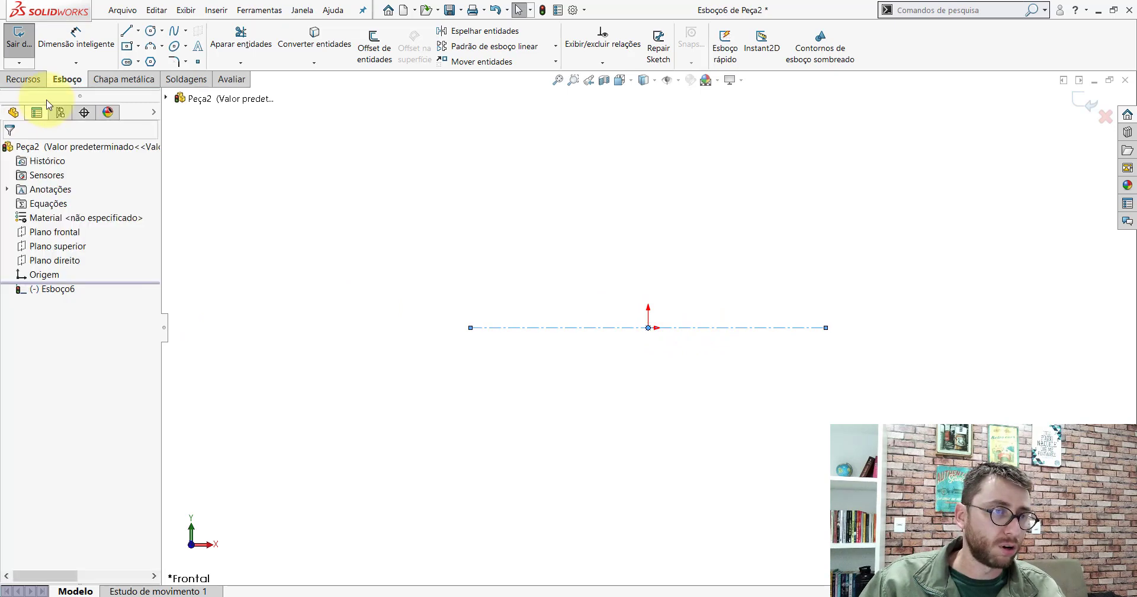
- Draw left vertical, top horizontal and right vertical lines forming a rectangle above the centerline
{"action": "left_click", "coordinate": [126, 31]}
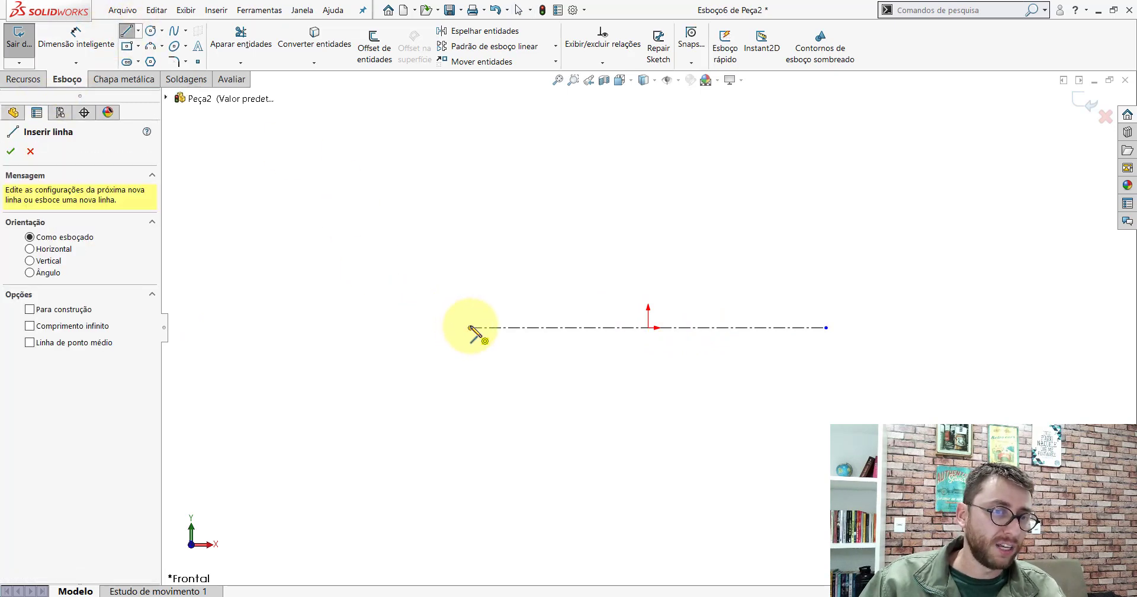
{"action": "left_click", "coordinate": [471, 327]}
{"action": "left_click", "coordinate": [470, 279]}
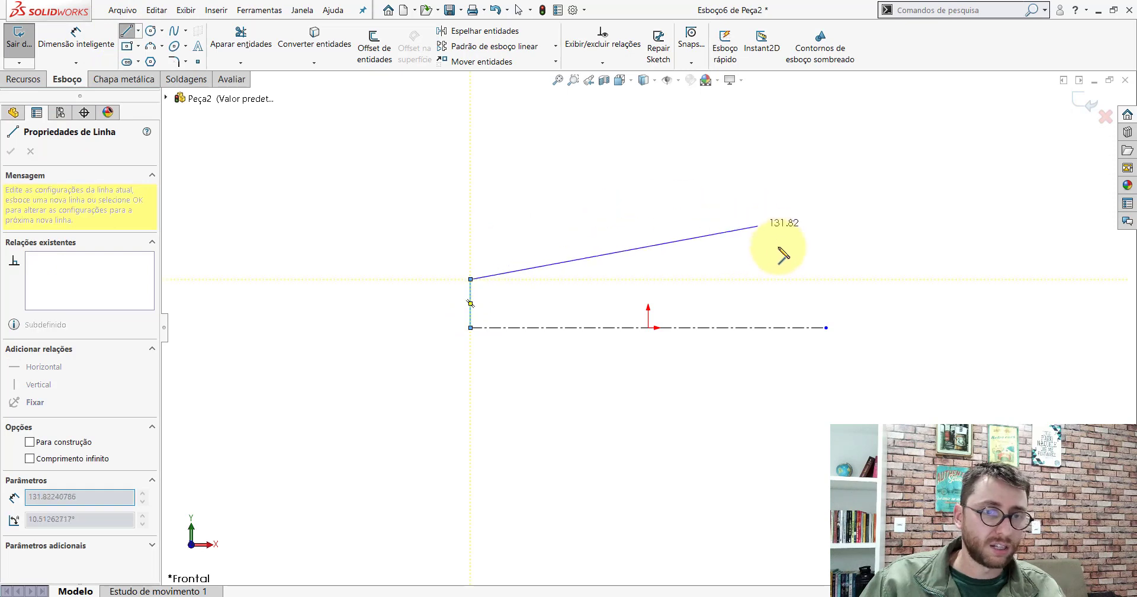
{"action": "left_click", "coordinate": [826, 279]}
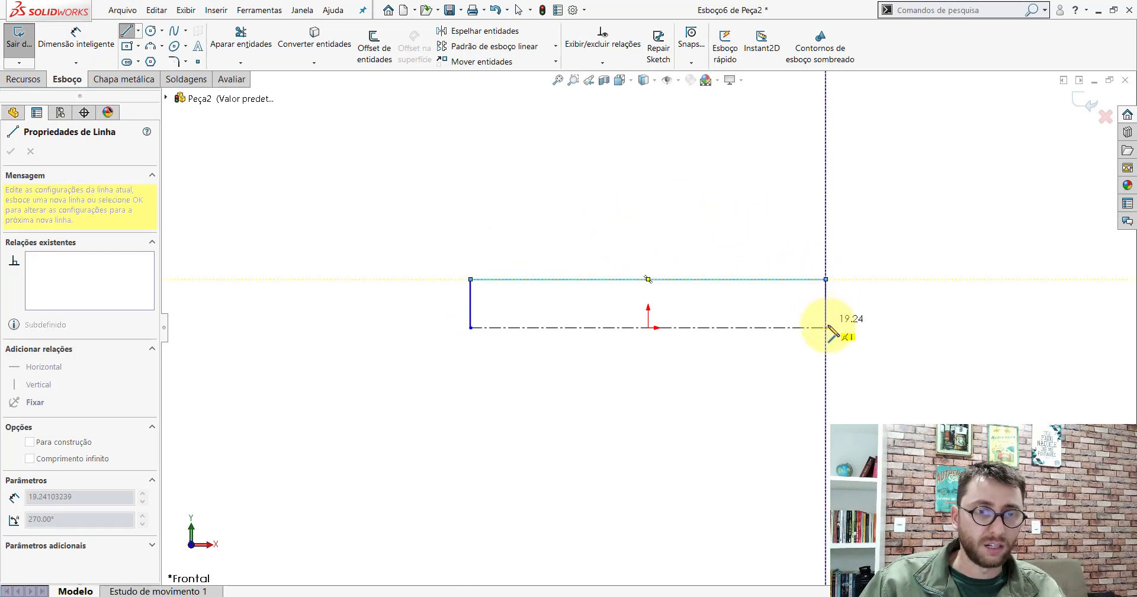
{"action": "left_click", "coordinate": [826, 327]}
{"action": "key", "text": "Escape"}
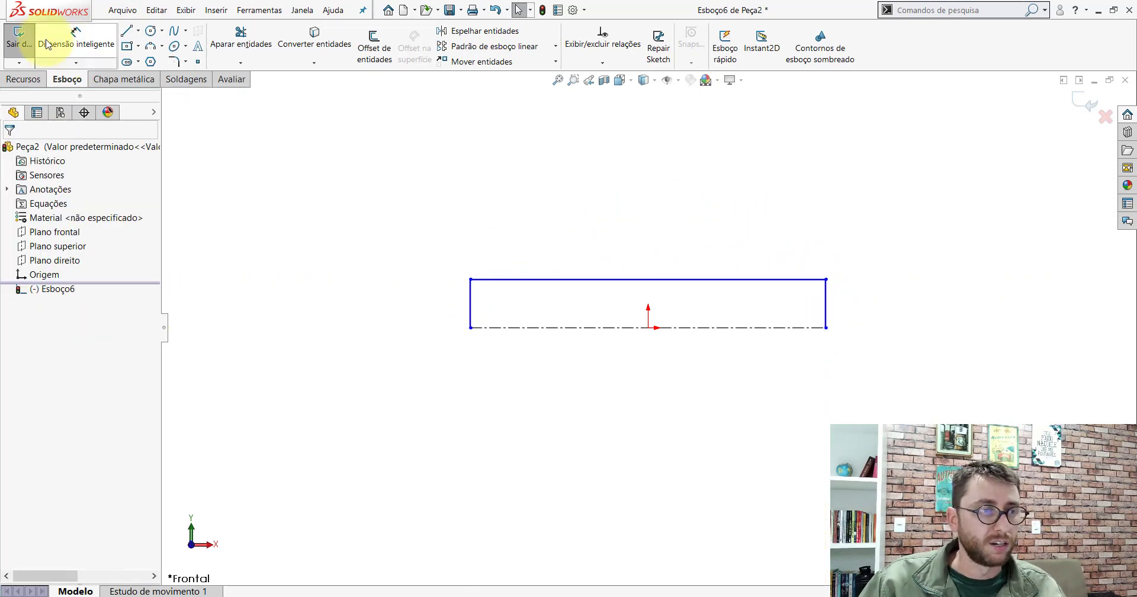
- Dimension the centerline length to 100 mm and the profile diameter to 25 mm
{"action": "left_click", "coordinate": [75, 37]}
{"action": "left_click", "coordinate": [699, 328]}
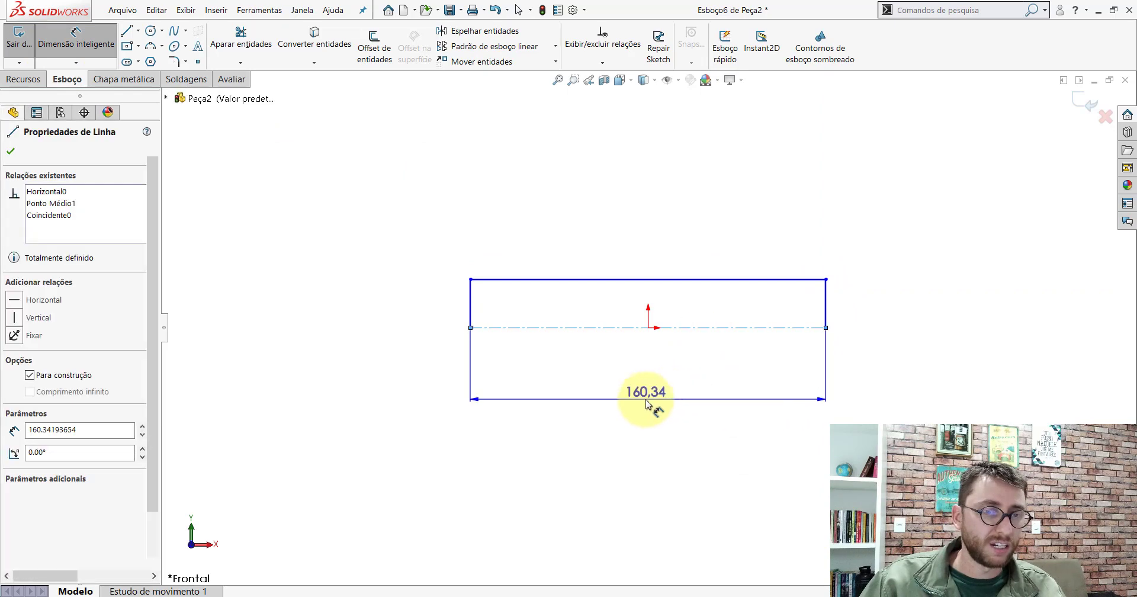
{"action": "left_click", "coordinate": [646, 403]}
{"action": "type", "text": "100"}
{"action": "key", "text": "Return"}
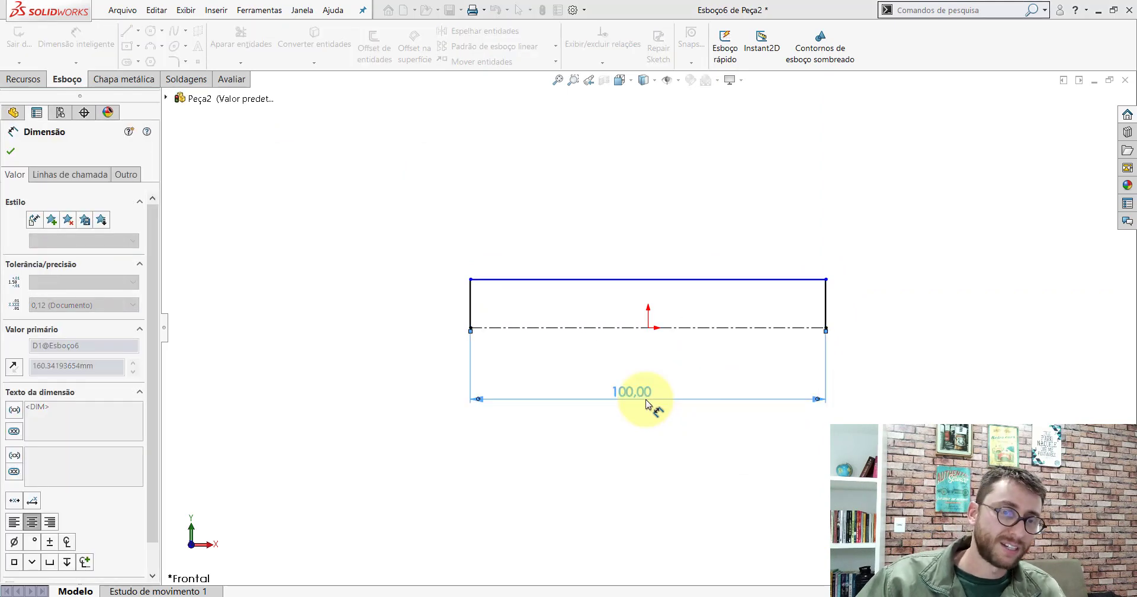
{"action": "left_click", "coordinate": [690, 327]}
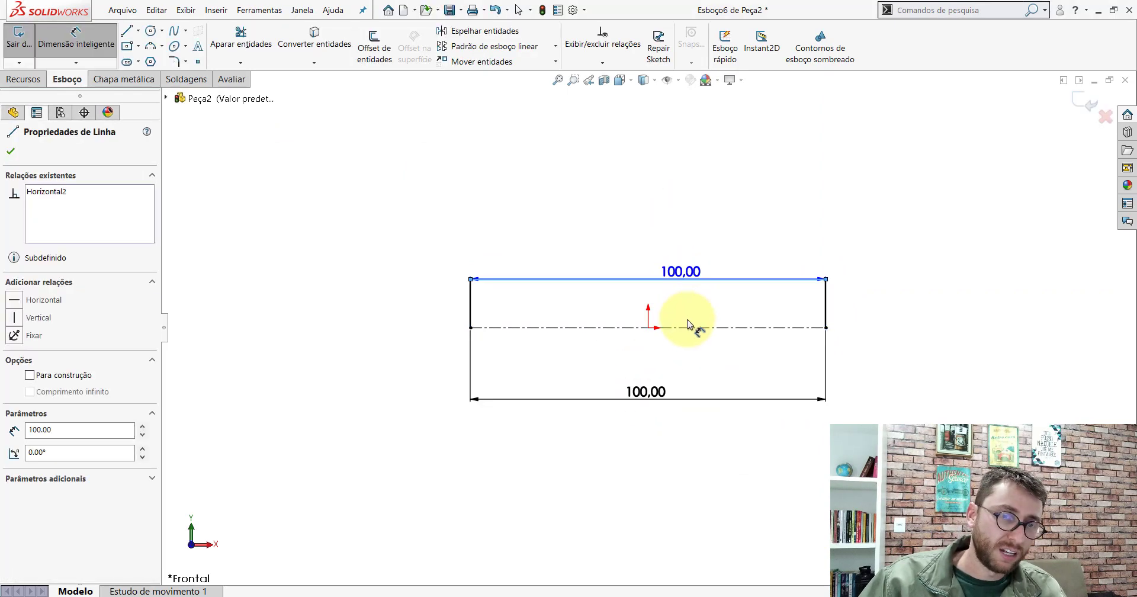
{"action": "left_click", "coordinate": [503, 279]}
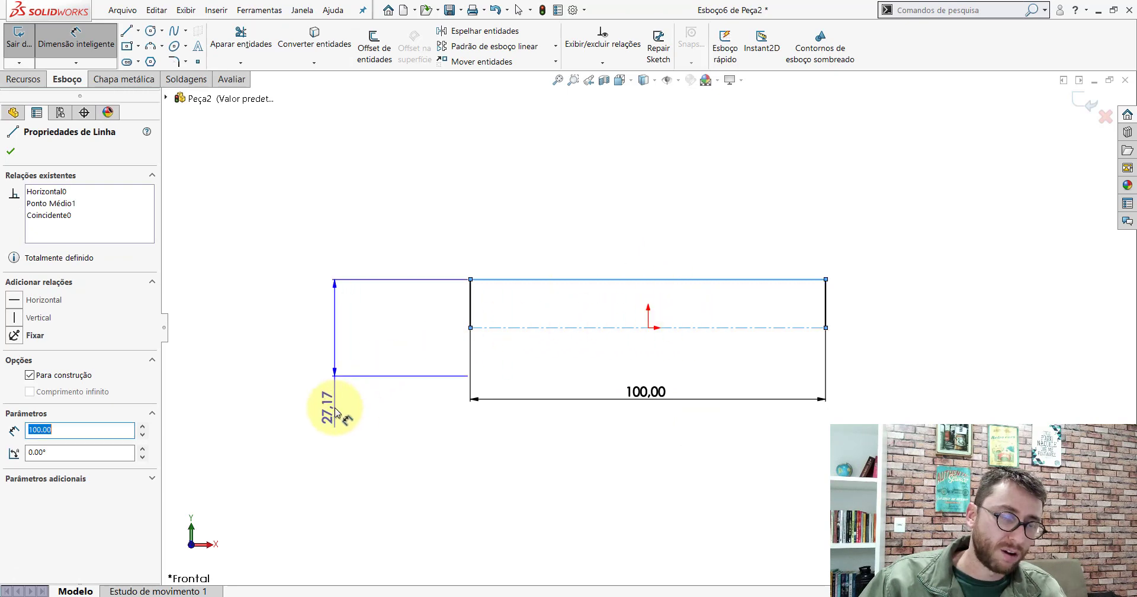
{"action": "left_click", "coordinate": [335, 413]}
{"action": "type", "text": "25"}
{"action": "key", "text": "Return"}
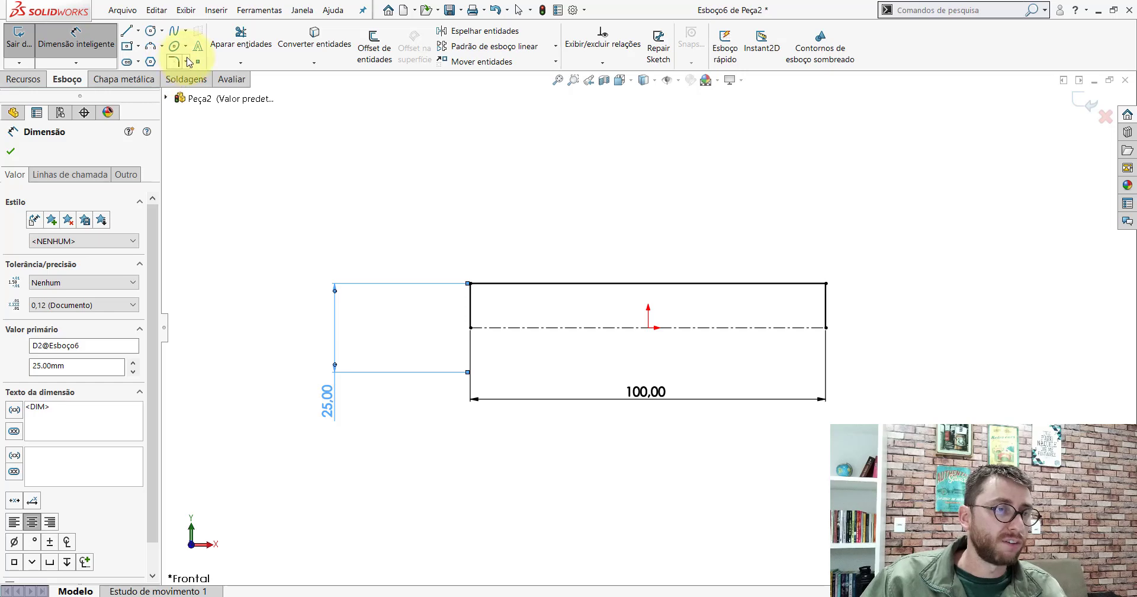
- Apply a 3 mm equal-distance sketch chamfer to both top corners
{"action": "left_click", "coordinate": [188, 63]}
{"action": "left_click", "coordinate": [198, 94]}
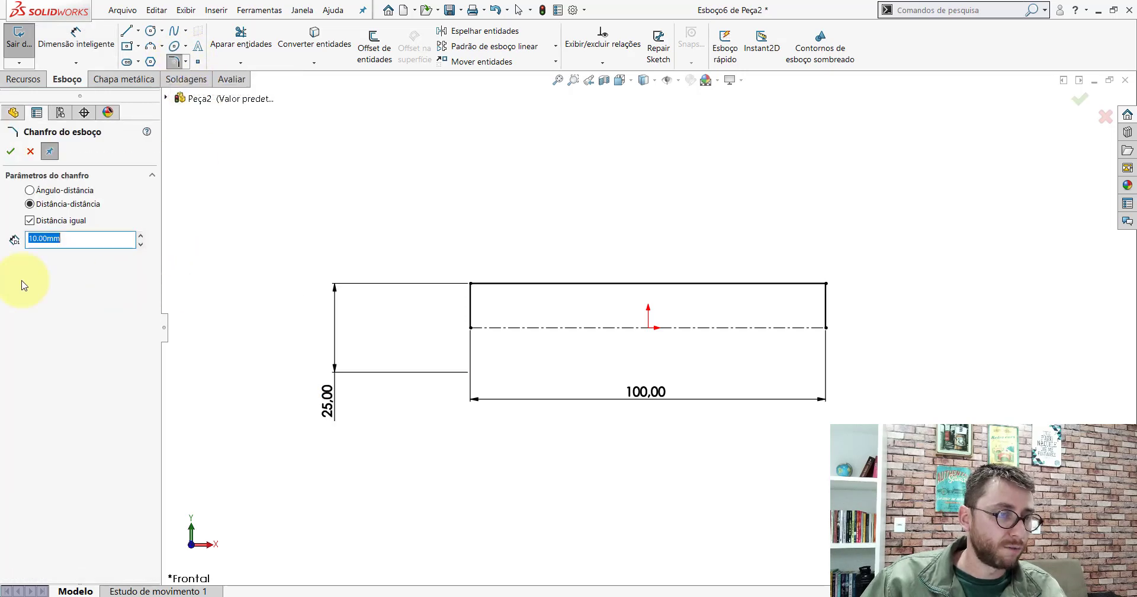
{"action": "type", "text": "3"}
{"action": "left_click", "coordinate": [470, 283]}
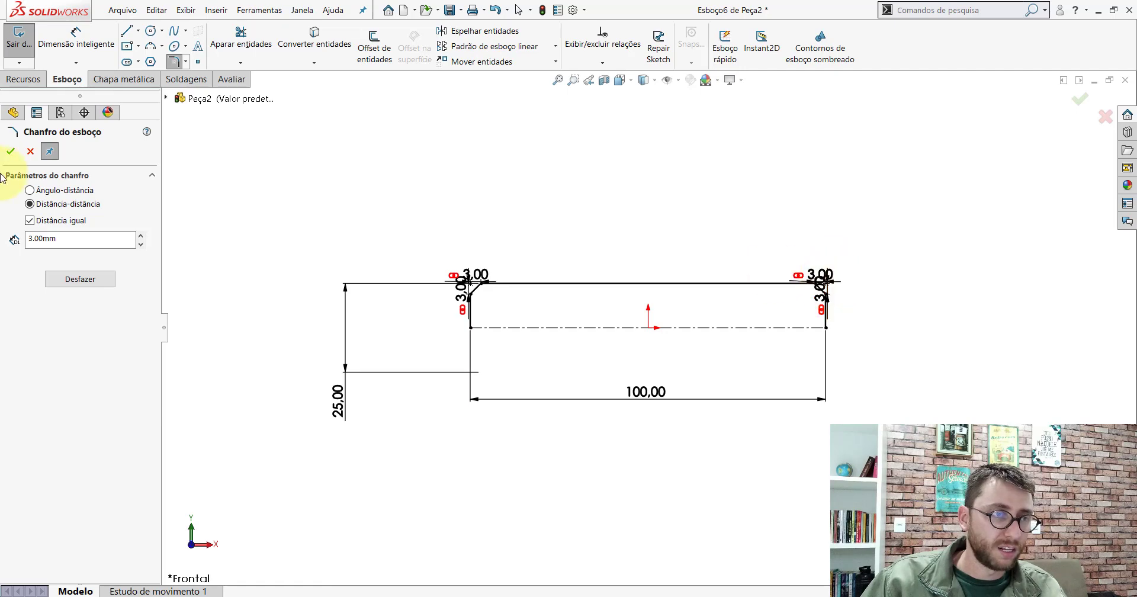
{"action": "left_click", "coordinate": [9, 153]}
{"action": "left_click", "coordinate": [23, 79]}
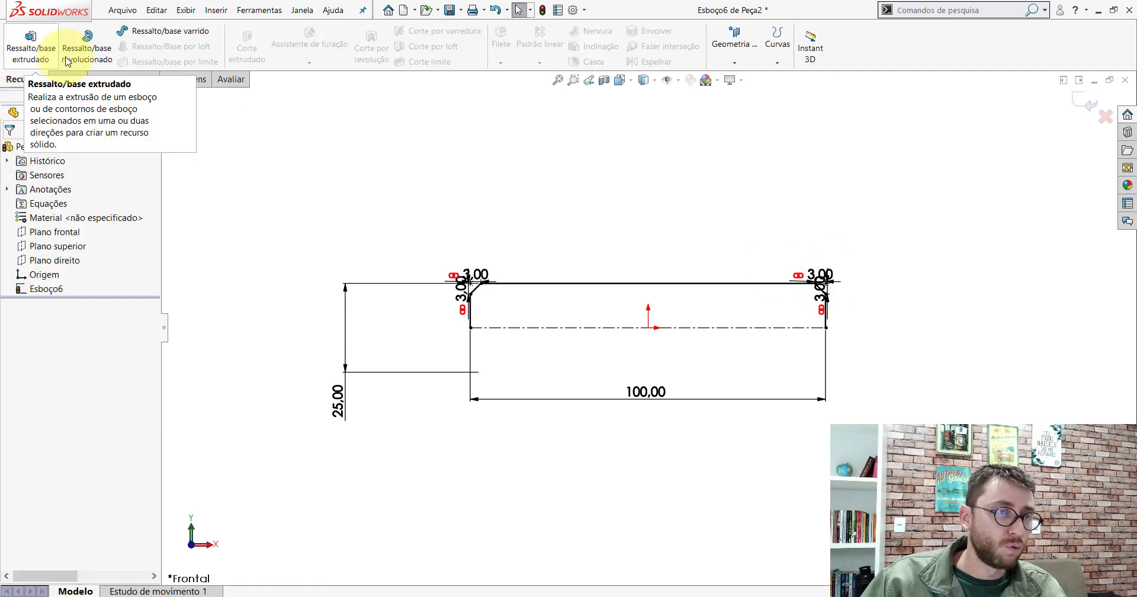
- Revolve Esboço6 360° about its centerline into Revolução1, closing the sketch automatically
{"action": "left_click", "coordinate": [89, 47]}
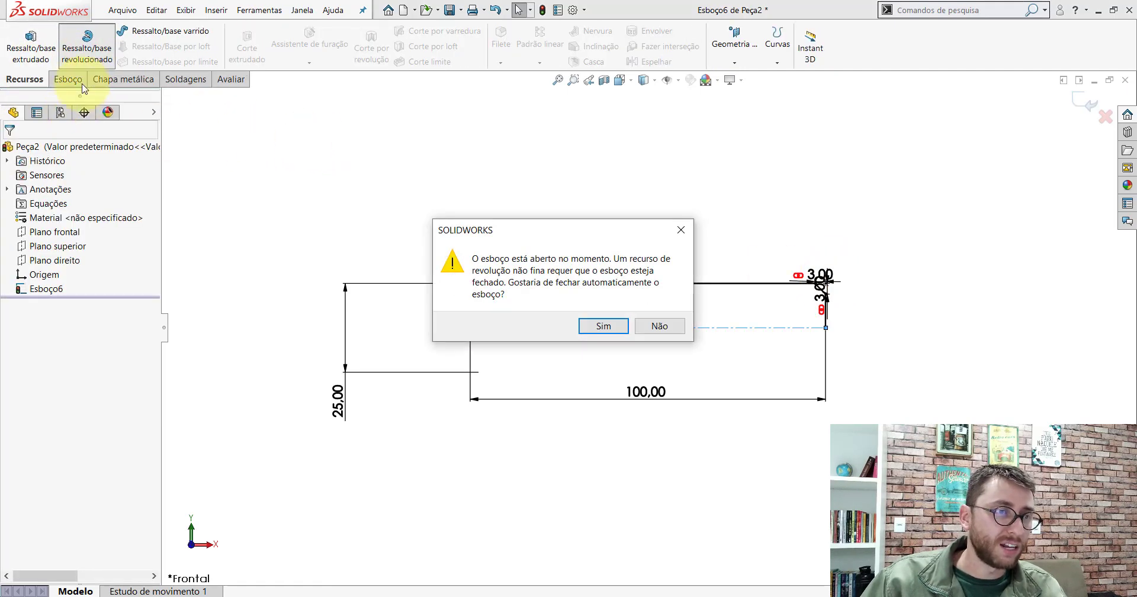
{"action": "left_click", "coordinate": [602, 325]}
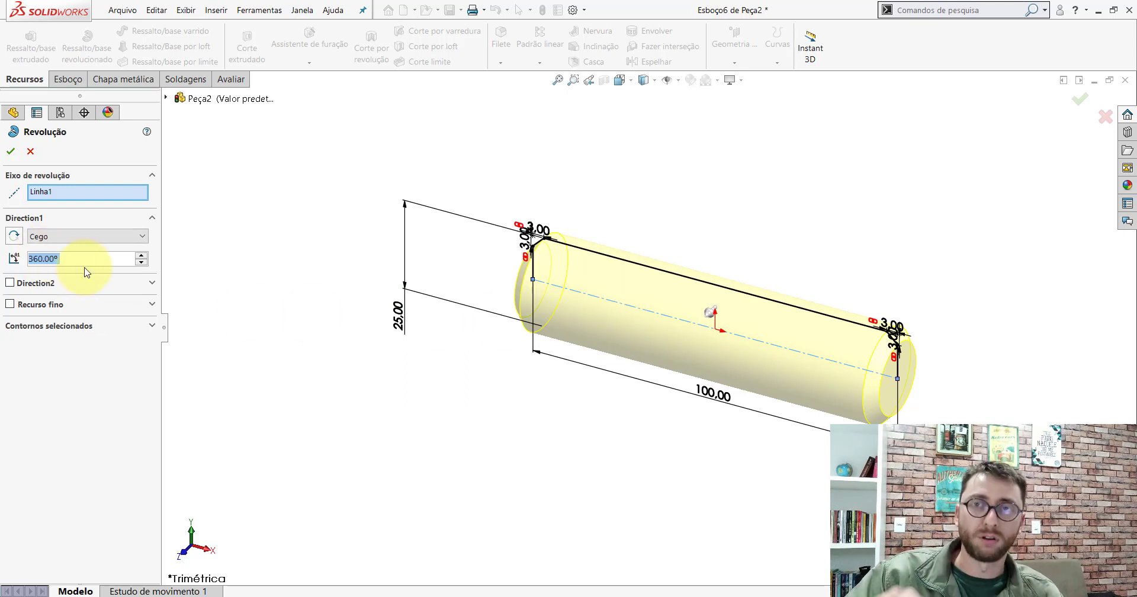
{"action": "left_click", "coordinate": [11, 150]}
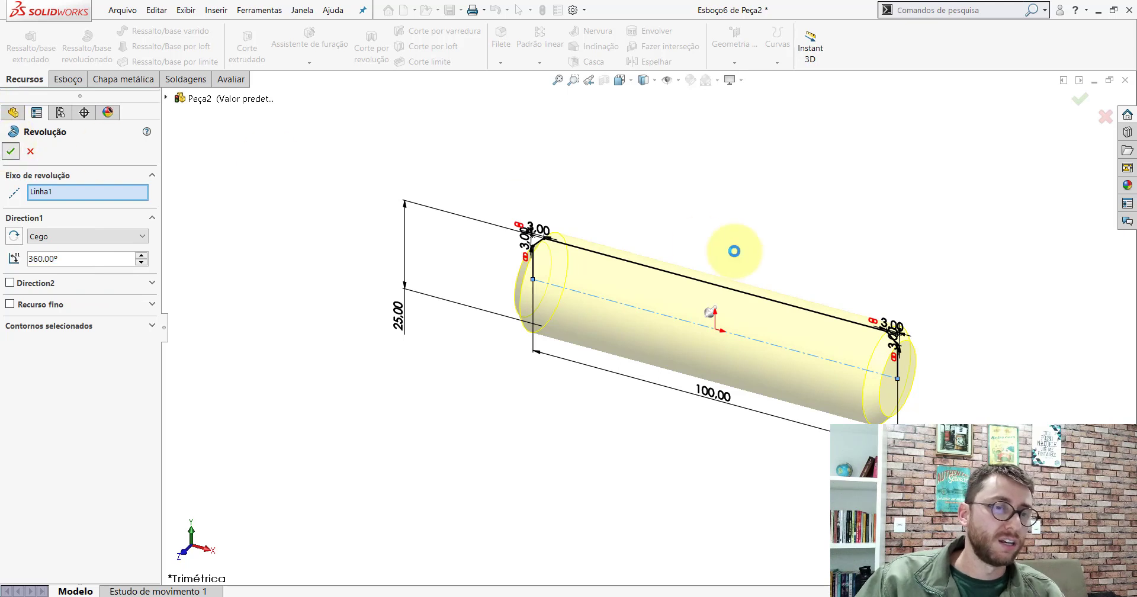
{"action": "scroll", "coordinate": [817, 297], "scroll_direction": "up", "scroll_amount": 3}
{"action": "scroll", "coordinate": [679, 314], "scroll_direction": "down", "scroll_amount": 2}
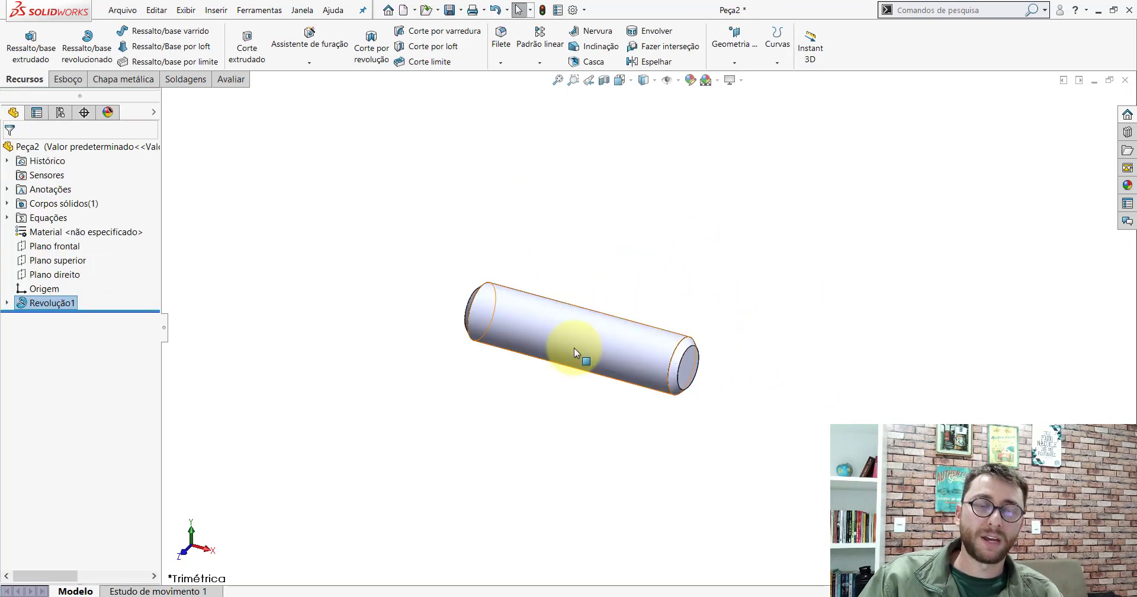
{"action": "scroll", "coordinate": [525, 334], "scroll_direction": "down", "scroll_amount": 3}
{"action": "middle_click_drag", "start_coordinate": [714, 234], "coordinate": [706, 265]}
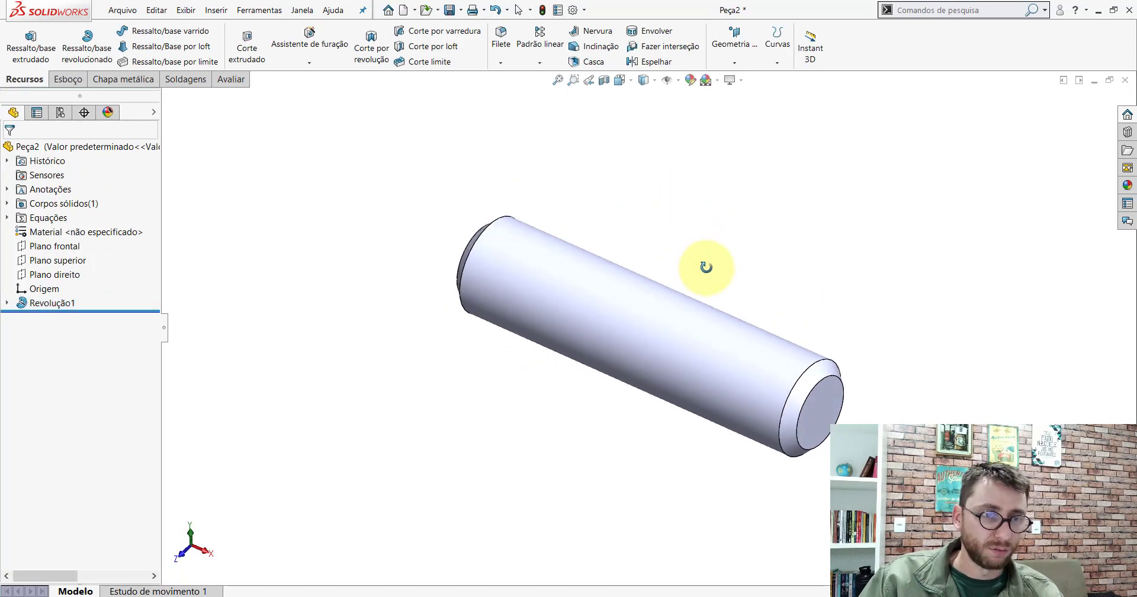
{"action": "left_click", "coordinate": [48, 304]}
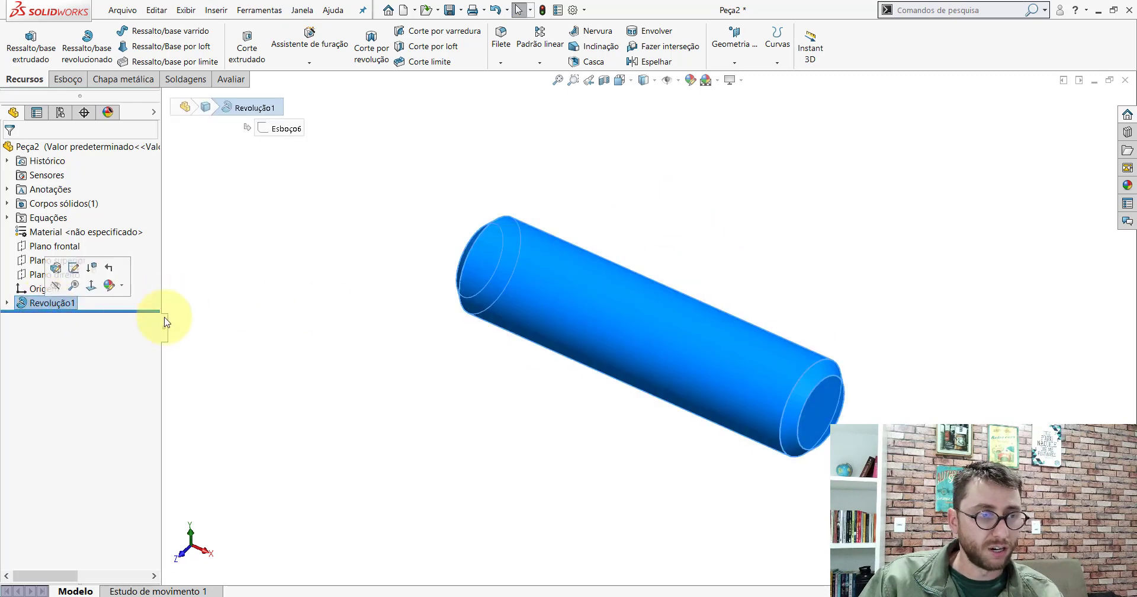
{"action": "left_click", "coordinate": [371, 331]}
- Compare the extruded Peça1 with the revolved Peça2, then save Peça1
{"action": "left_click", "coordinate": [411, 582]}
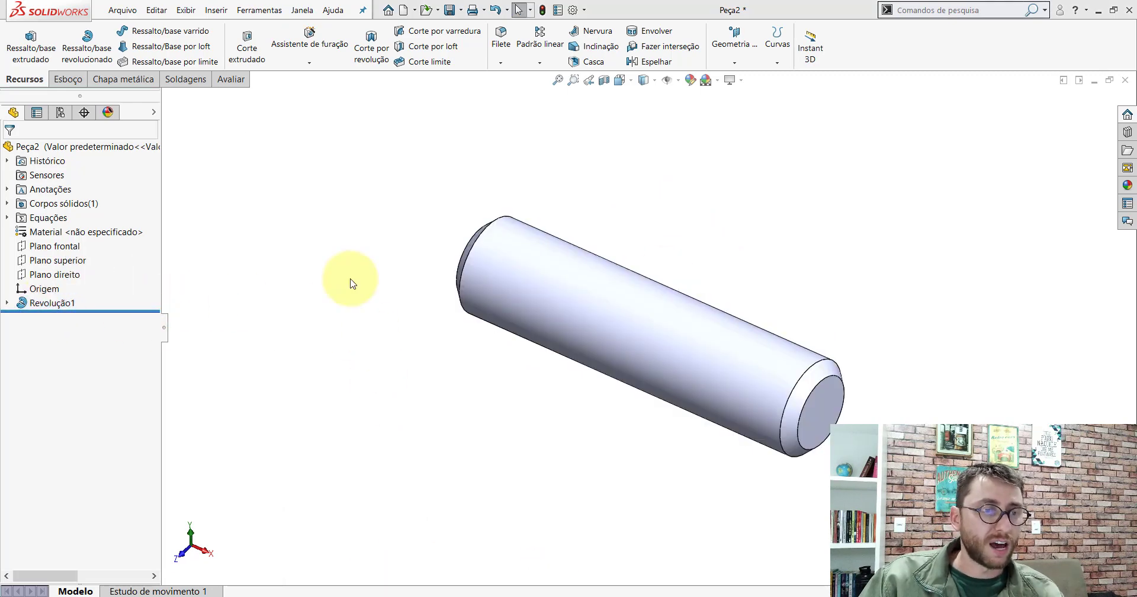
{"action": "left_click", "coordinate": [65, 303]}
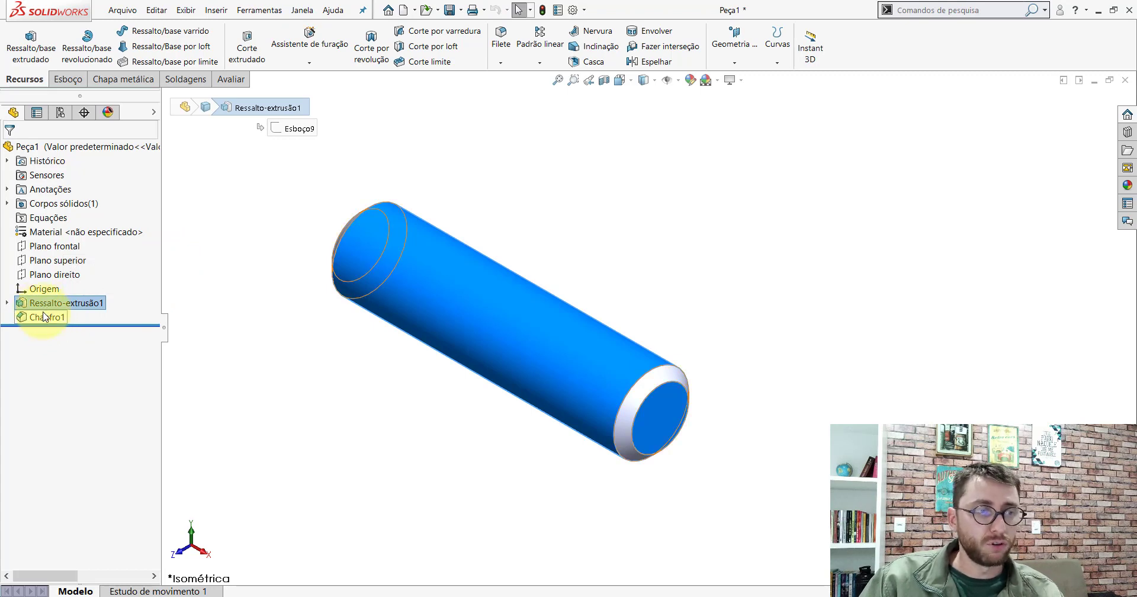
{"action": "left_click", "coordinate": [420, 385]}
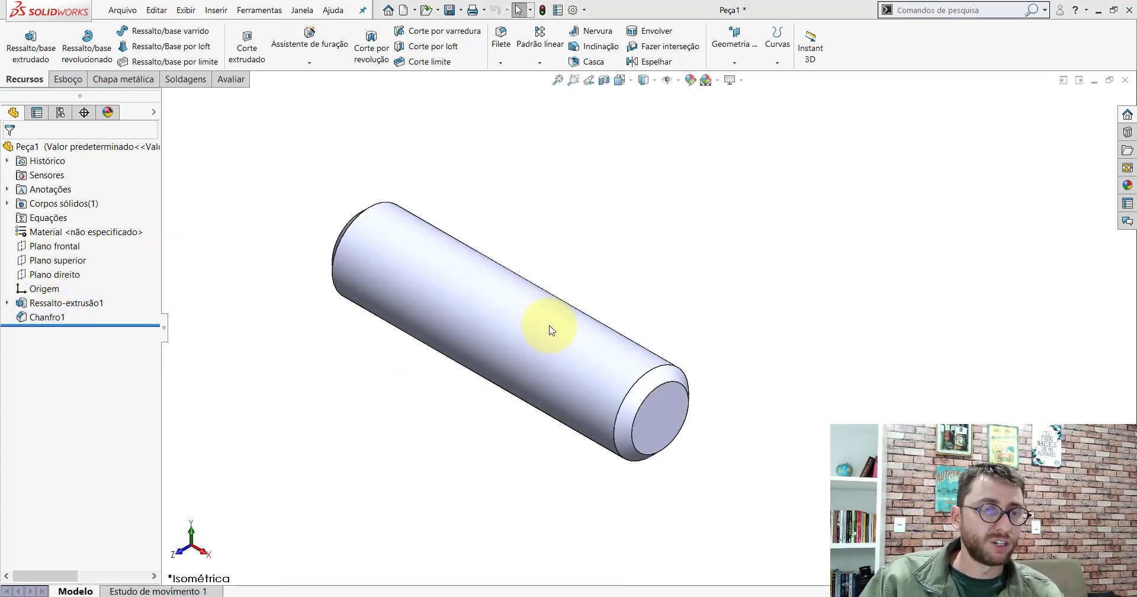
{"action": "key", "text": "ctrl+Tab"}
{"action": "scroll", "coordinate": [711, 302], "scroll_direction": "up", "scroll_amount": 3}
{"action": "scroll", "coordinate": [681, 331], "scroll_direction": "down", "scroll_amount": 2}
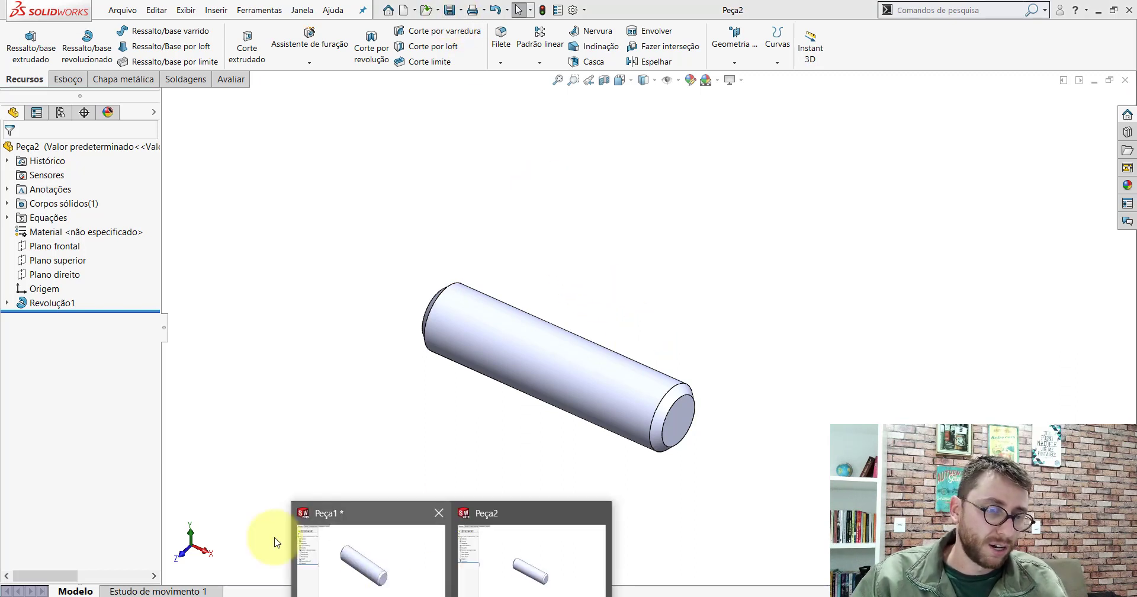
{"action": "left_click", "coordinate": [380, 533]}
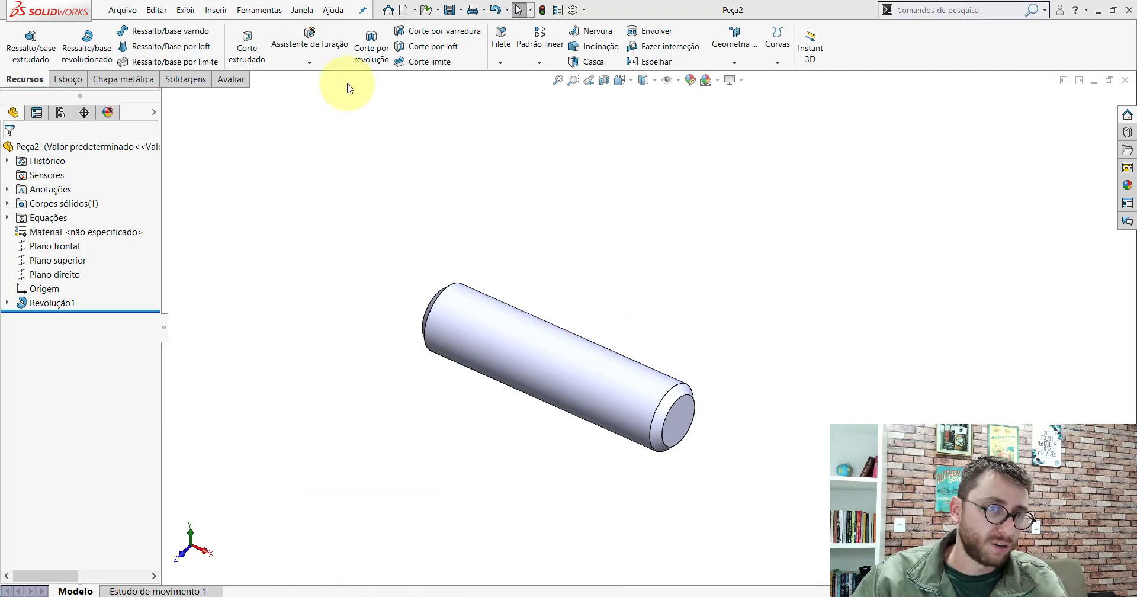
{"action": "left_click", "coordinate": [449, 11]}
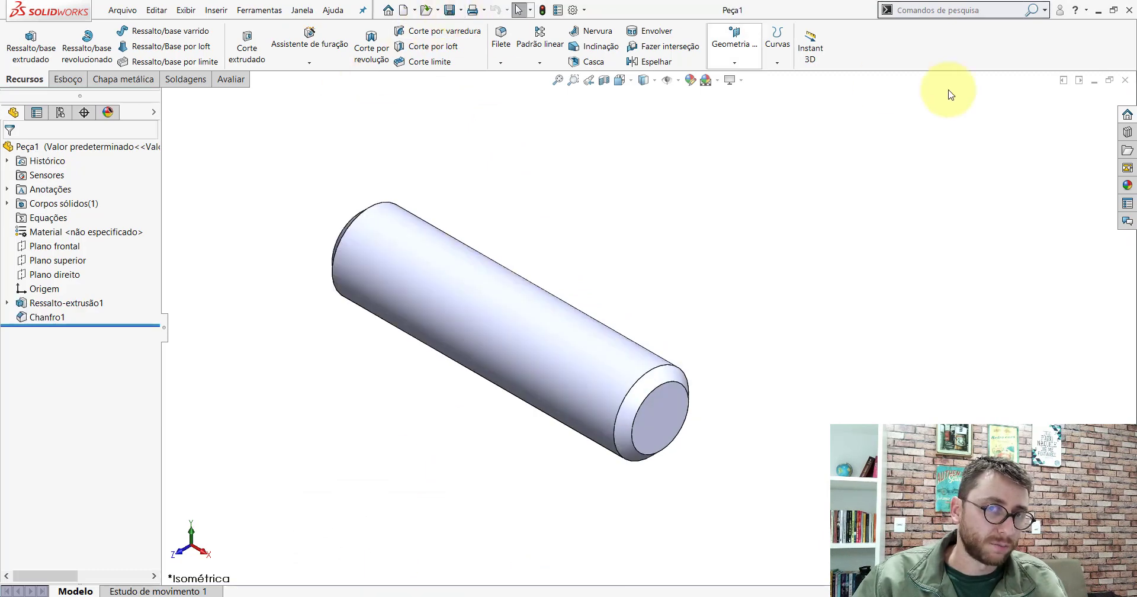
- Minimize SOLIDWORKS and view the Peça1 and Peça2 file properties on the desktop
{"action": "left_click", "coordinate": [1098, 10]}
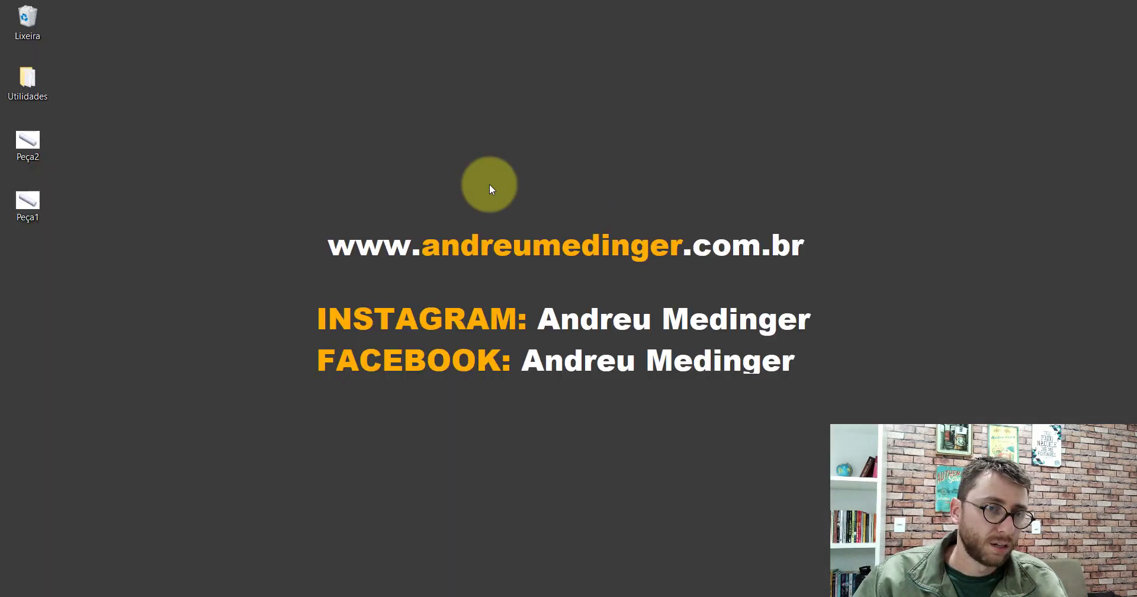
{"action": "right_click", "coordinate": [26, 200]}
{"action": "left_click", "coordinate": [95, 558]}
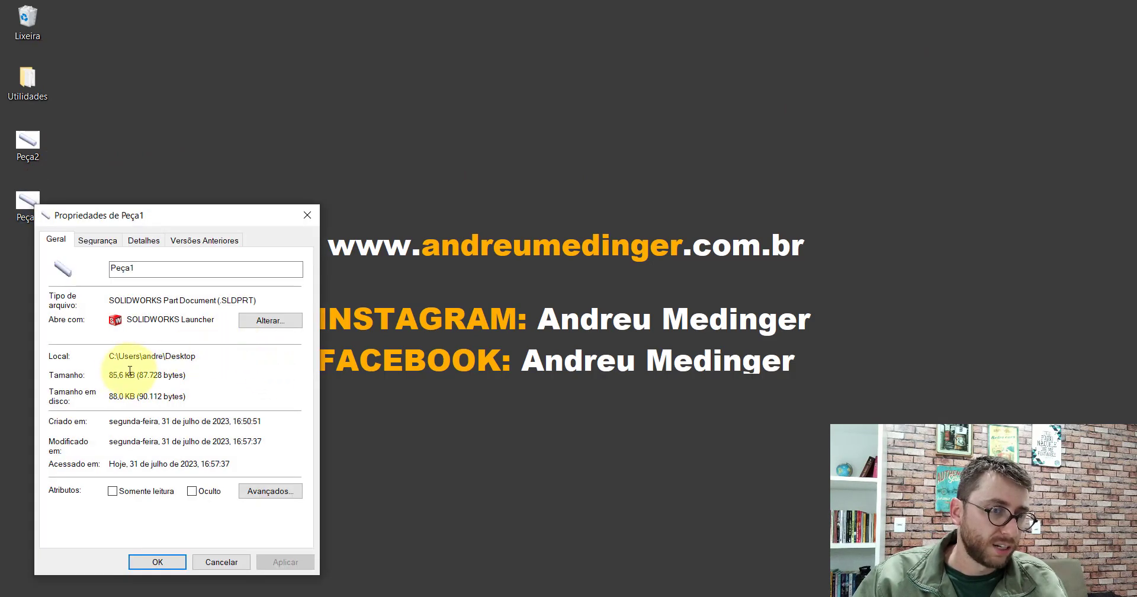
{"action": "left_click", "coordinate": [308, 215]}
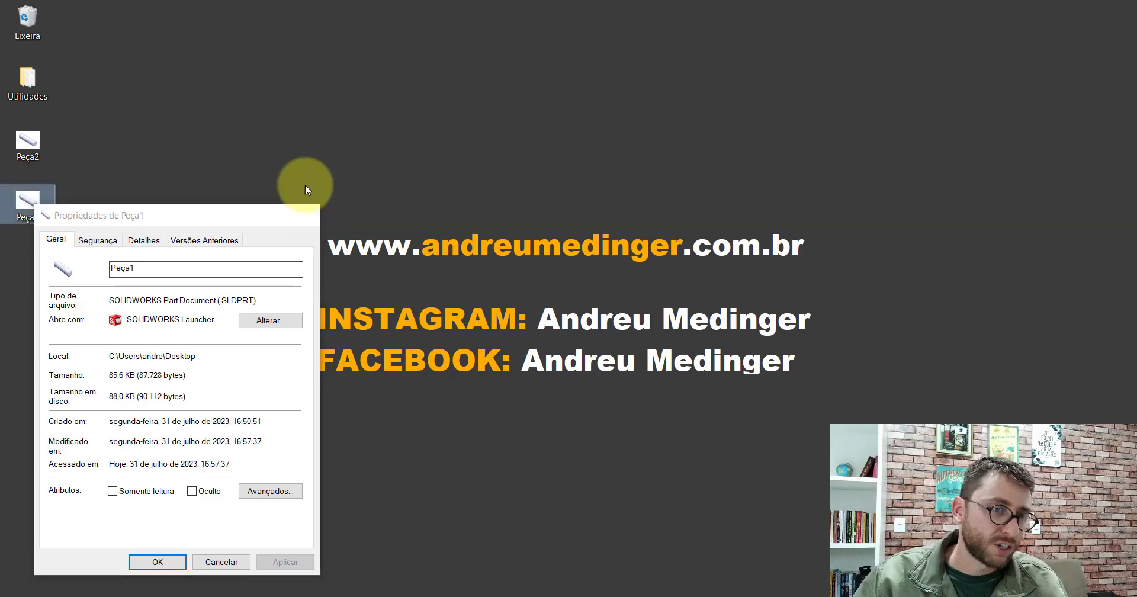
{"action": "right_click", "coordinate": [22, 155]}
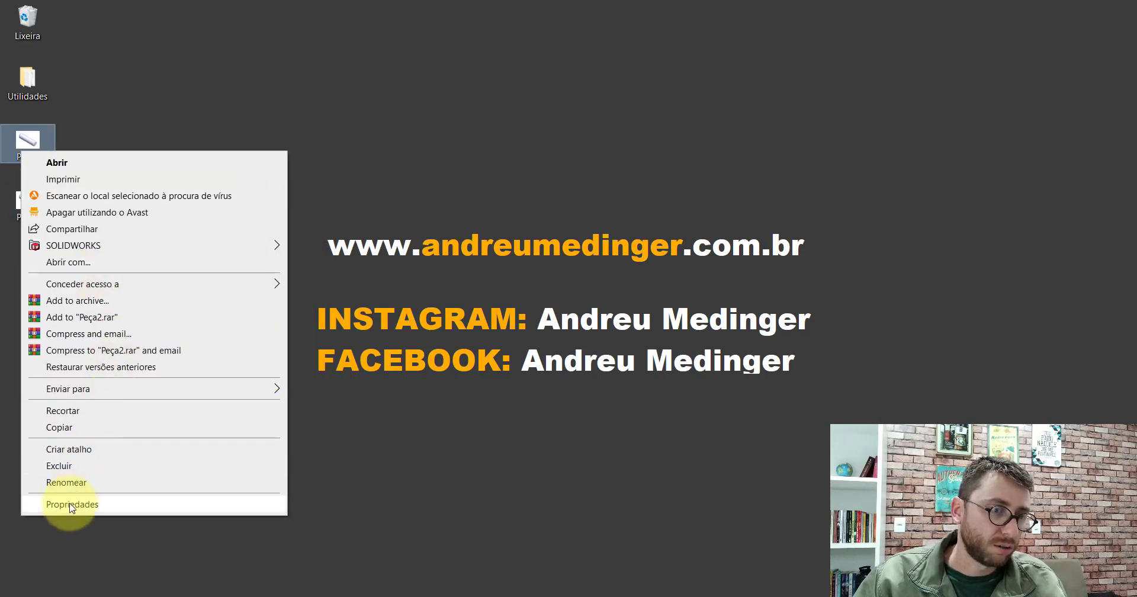
{"action": "left_click", "coordinate": [69, 505]}
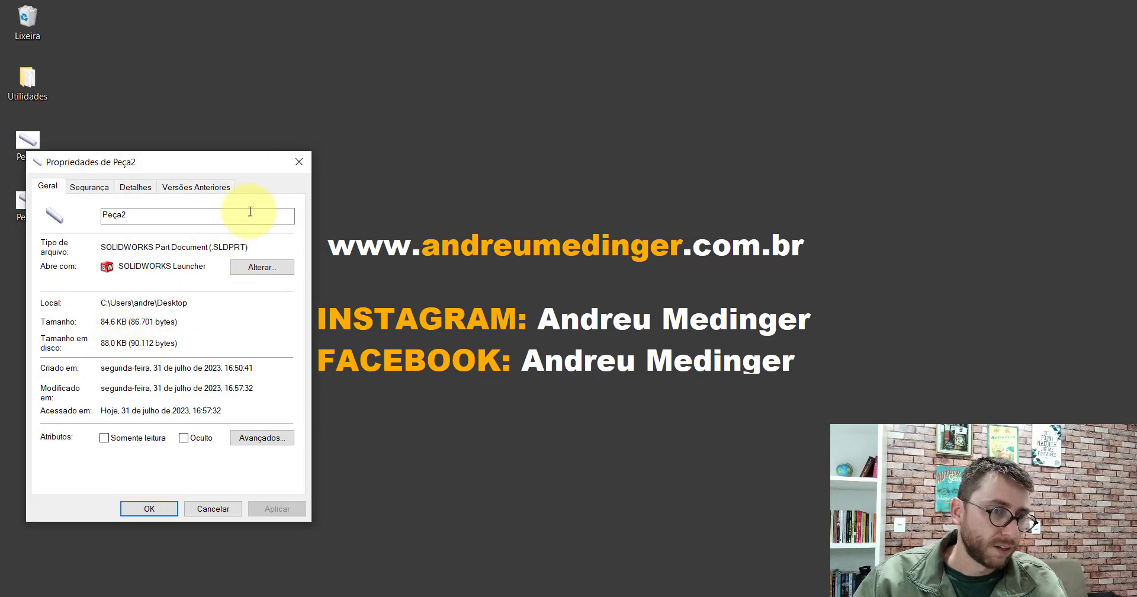
{"action": "left_click", "coordinate": [300, 163]}
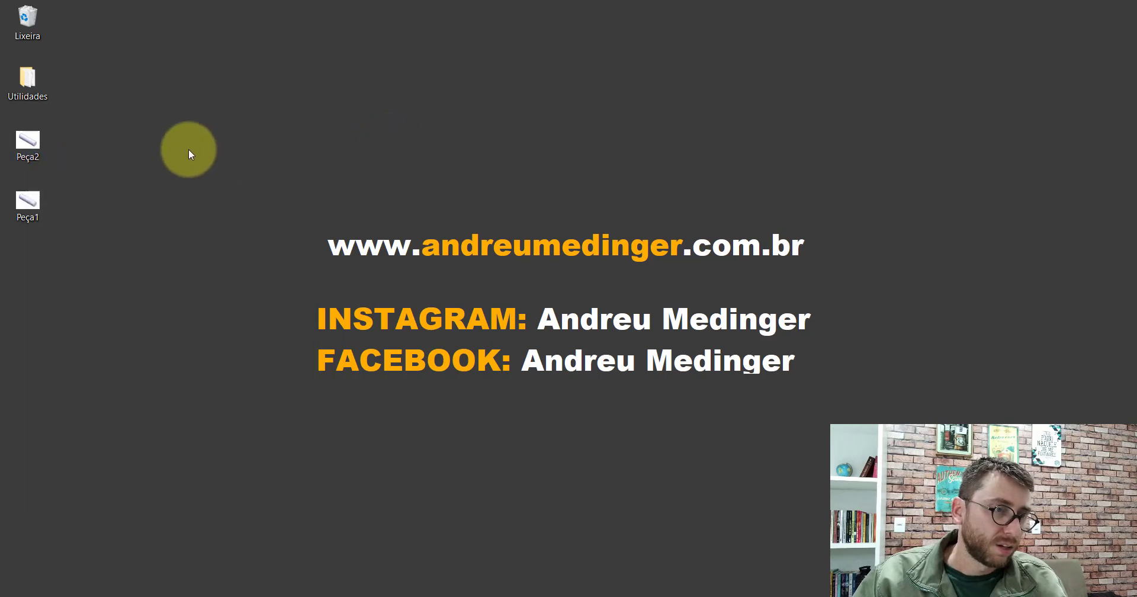
- Refresh the desktop and reread the sizes: Peça2 84,6 KB, Peça1 85,6 KB
{"action": "right_click", "coordinate": [175, 155]}
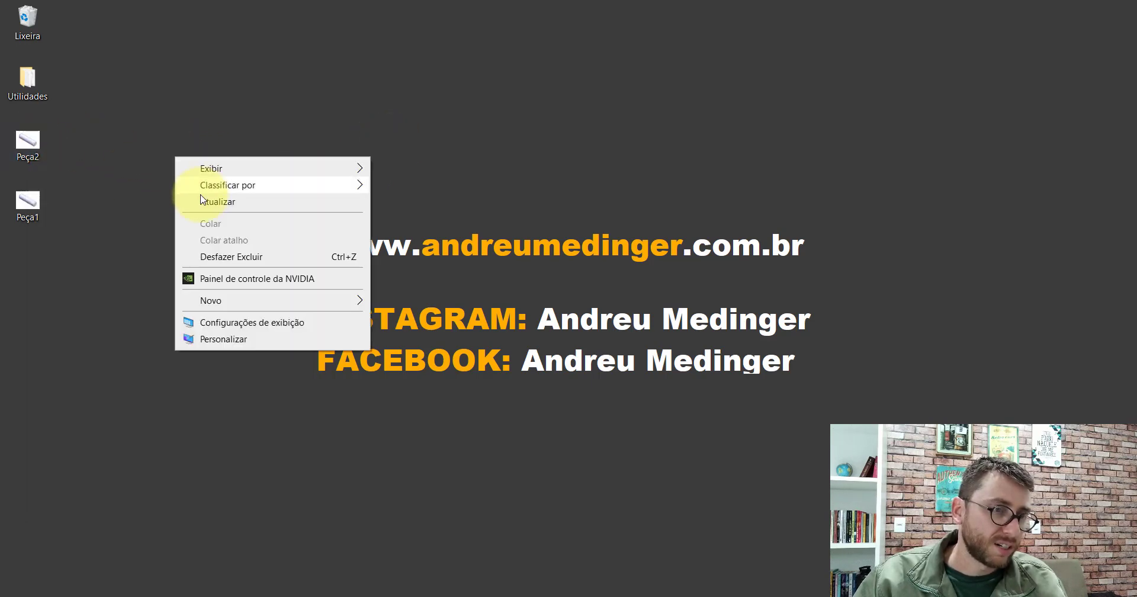
{"action": "left_click", "coordinate": [192, 204]}
{"action": "right_click", "coordinate": [33, 140]}
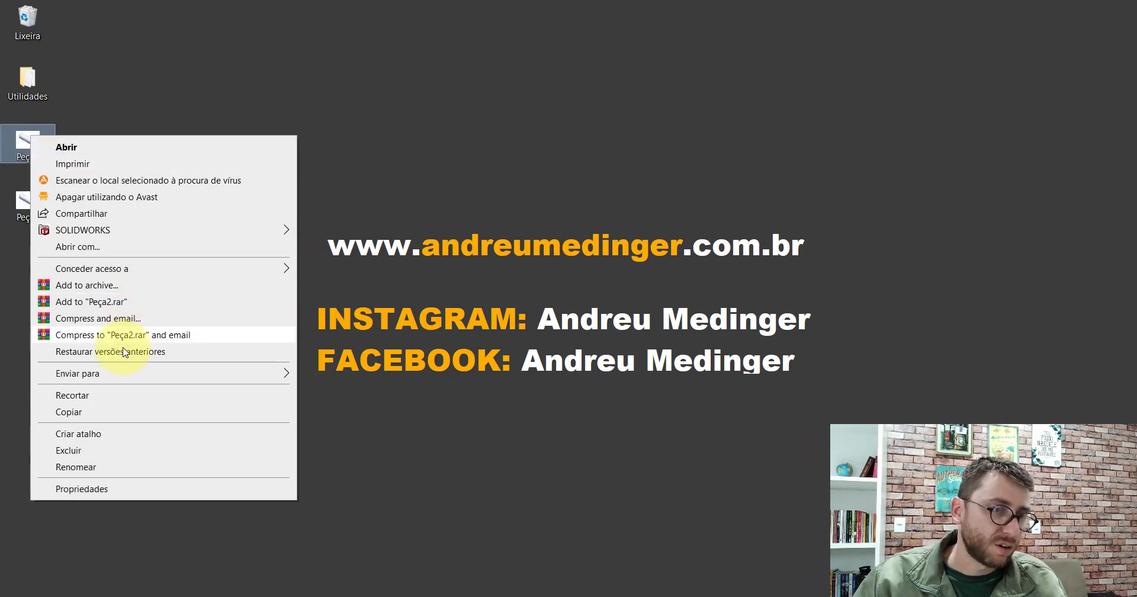
{"action": "left_click", "coordinate": [83, 488]}
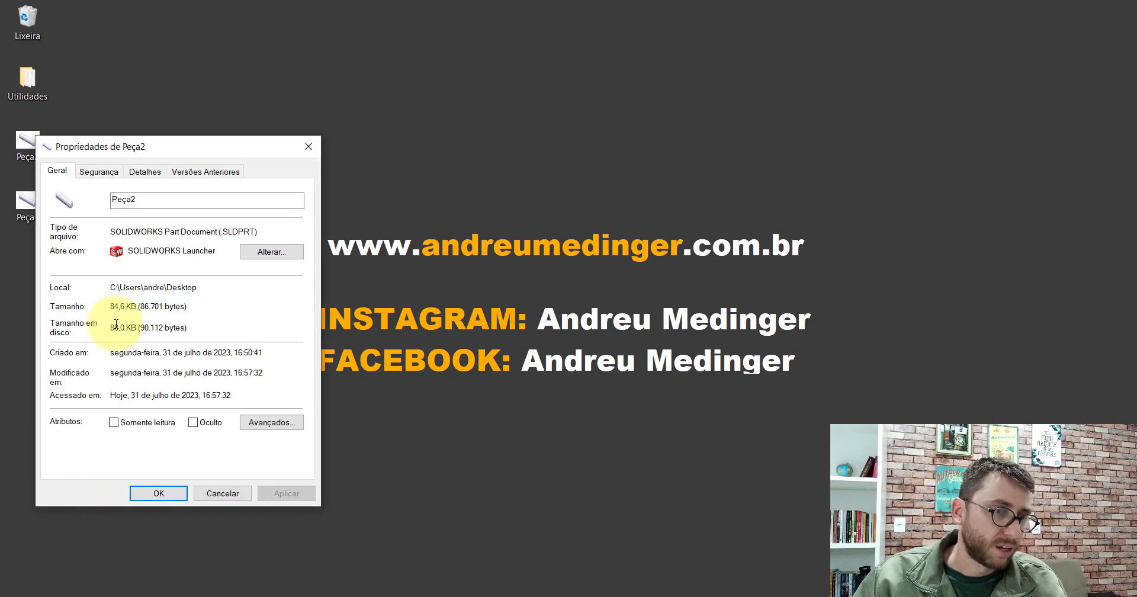
{"action": "left_click", "coordinate": [311, 146]}
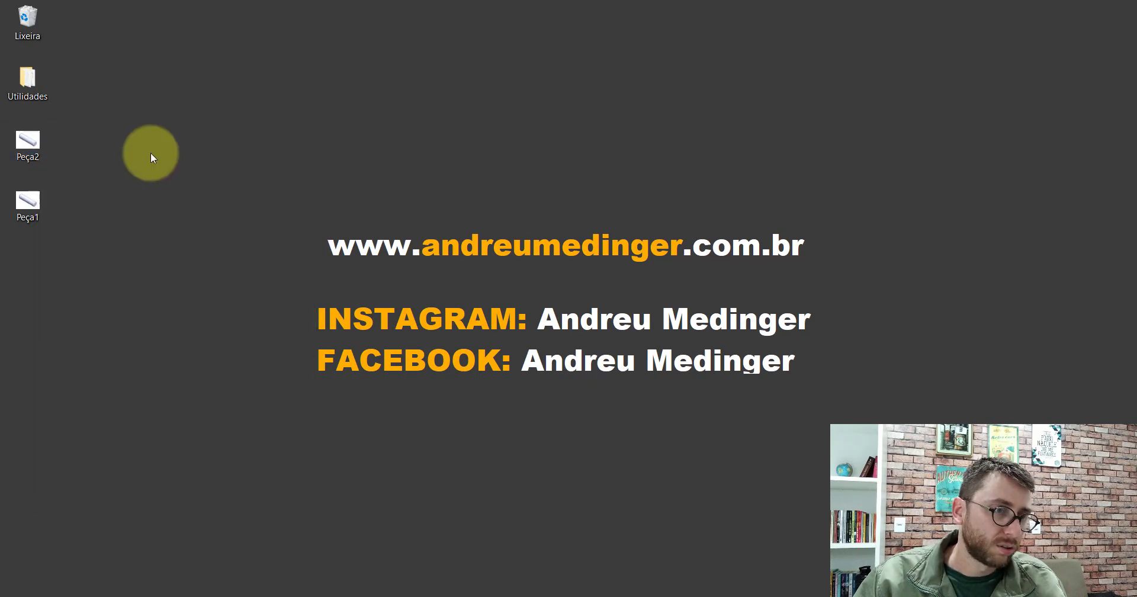
{"action": "right_click", "coordinate": [31, 201]}
{"action": "left_click", "coordinate": [72, 555]}
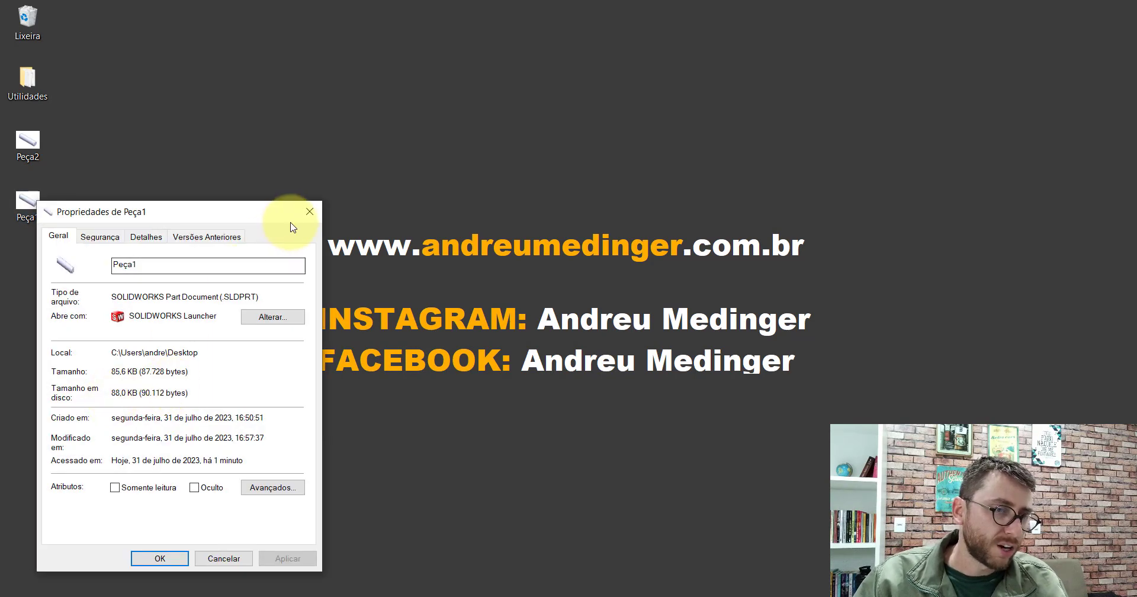
{"action": "left_click", "coordinate": [308, 214]}
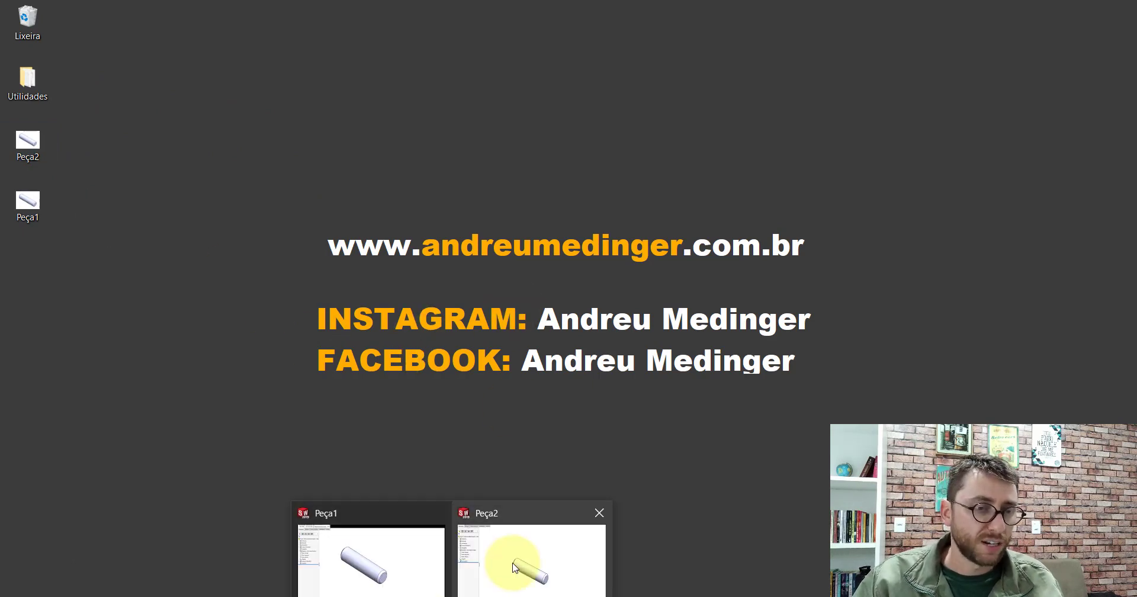
- Bring the SOLIDWORKS Peça1 part window back to the front
{"action": "left_click", "coordinate": [510, 563]}
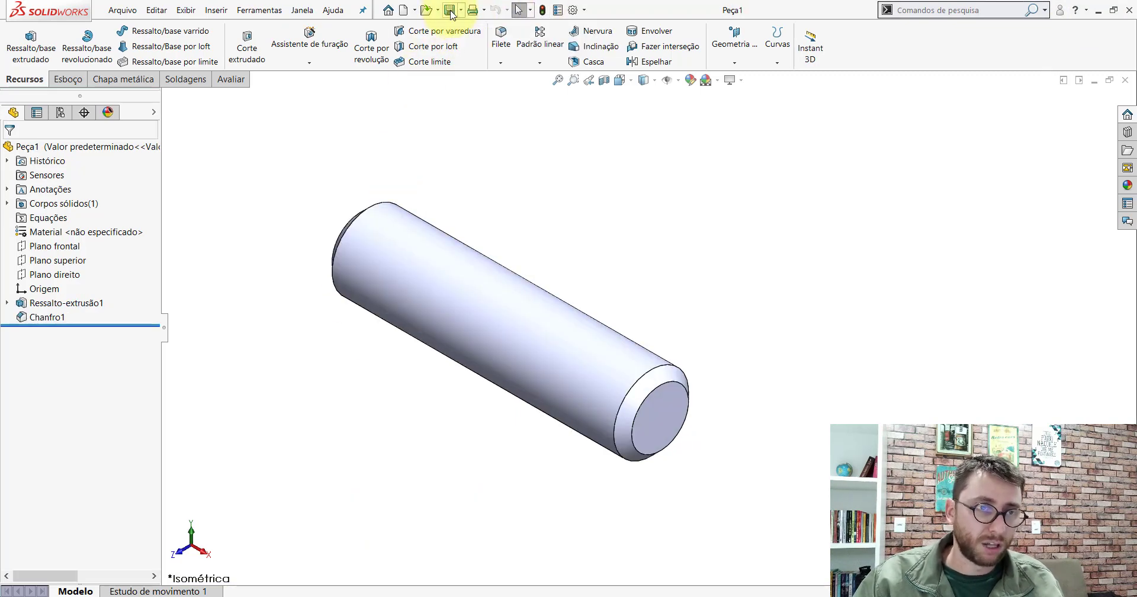
- Hide SOLIDWORKS and check Peça2's updated file size in its properties: 85,1 KB
{"action": "left_click", "coordinate": [1096, 12]}
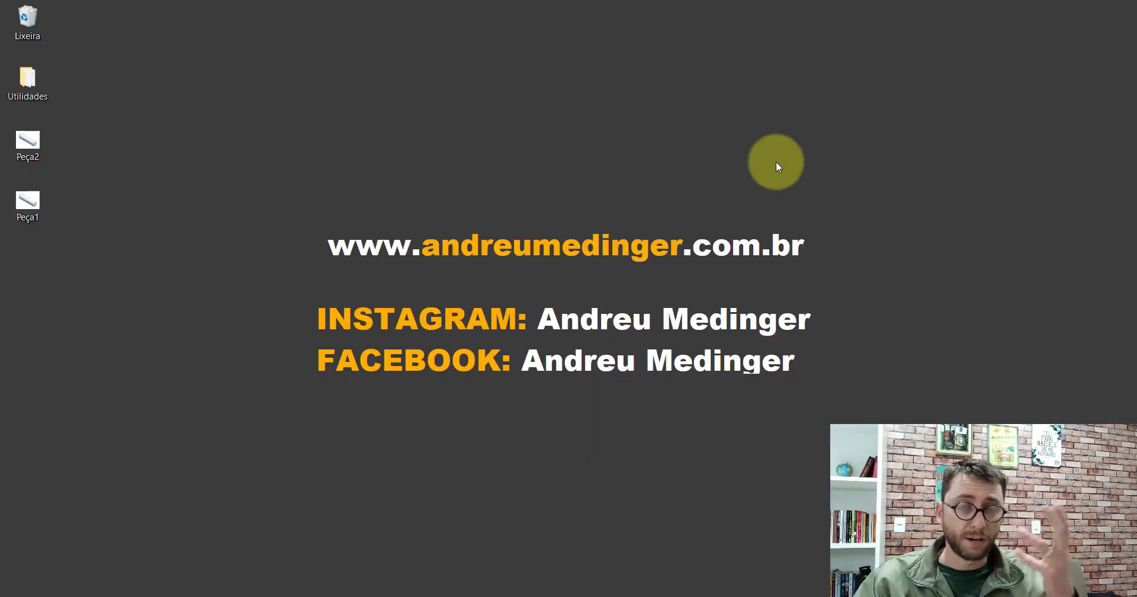
{"action": "right_click", "coordinate": [16, 148]}
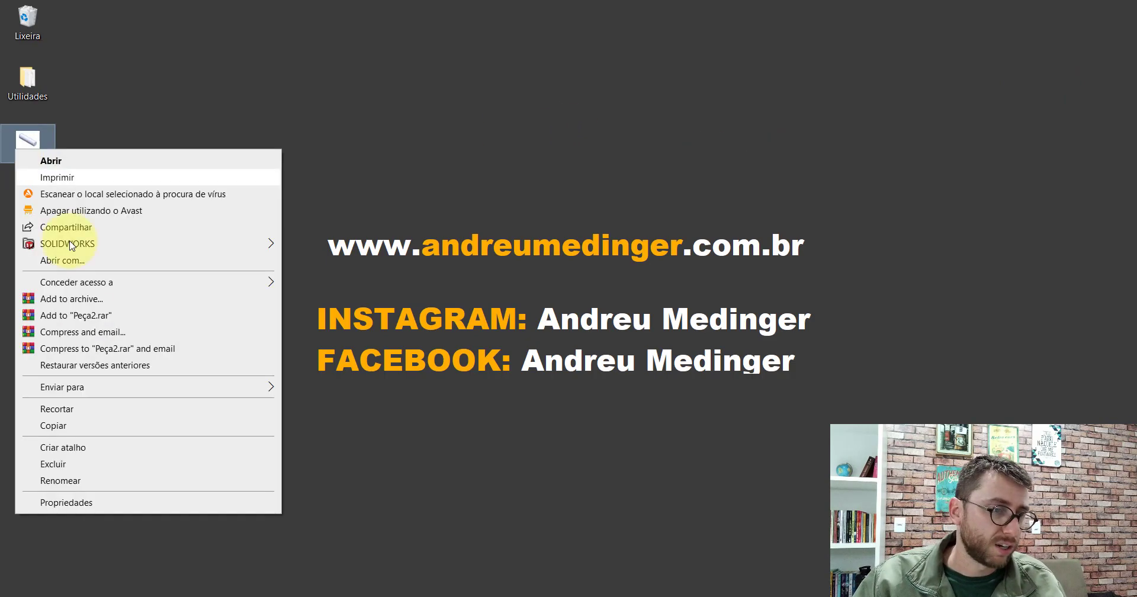
{"action": "left_click", "coordinate": [83, 502]}
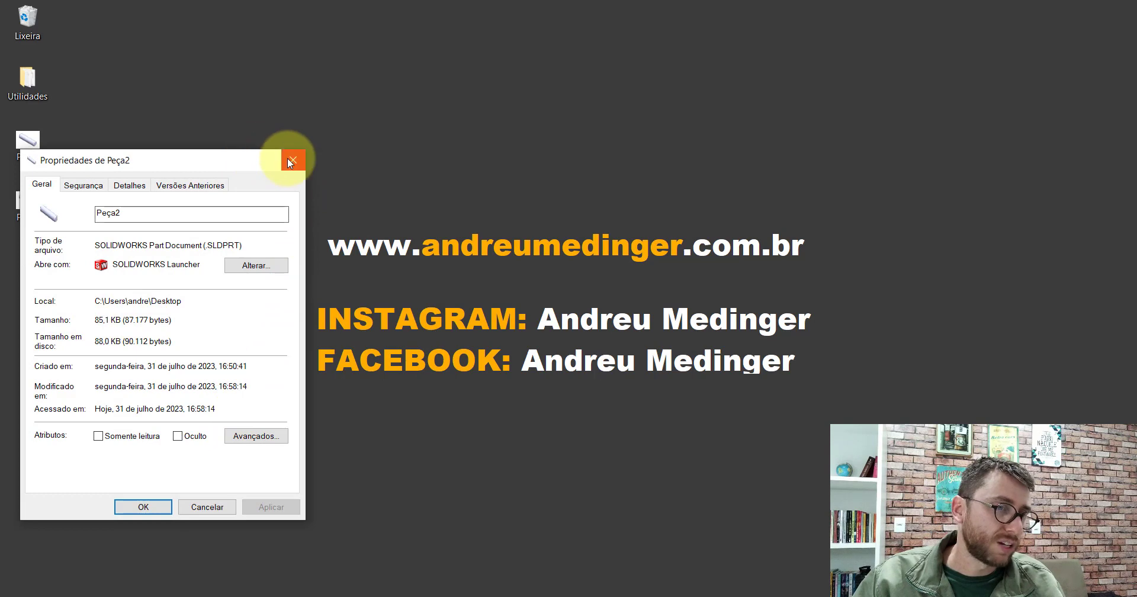
{"action": "left_click", "coordinate": [292, 160]}
- Check Peça1's updated file size in its properties (85,9 KB), then reselect Peça2
{"action": "right_click", "coordinate": [32, 216]}
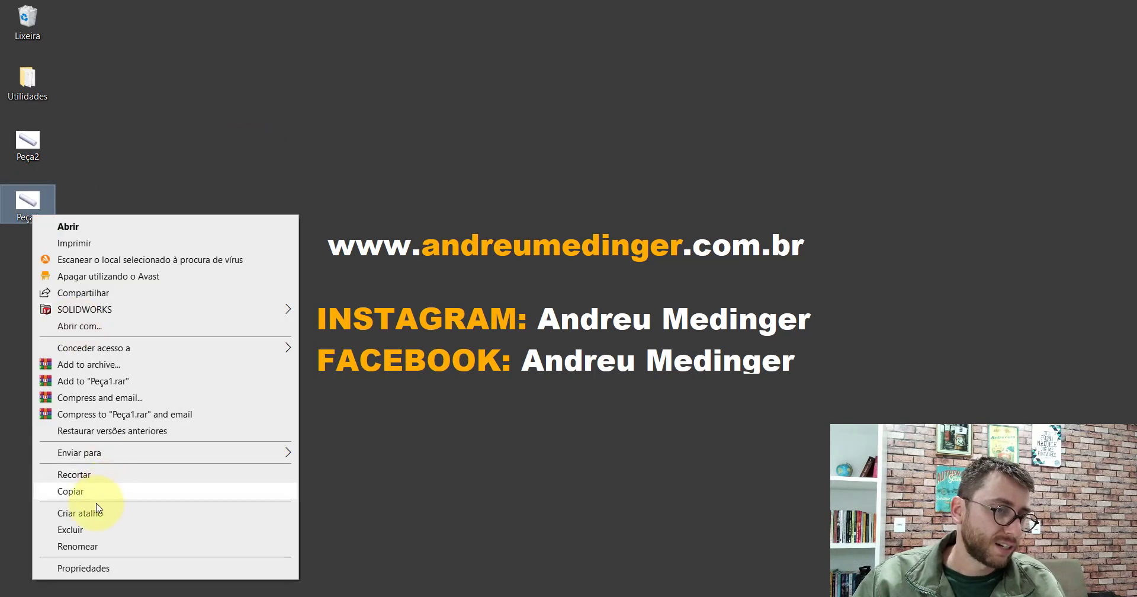
{"action": "left_click", "coordinate": [59, 567]}
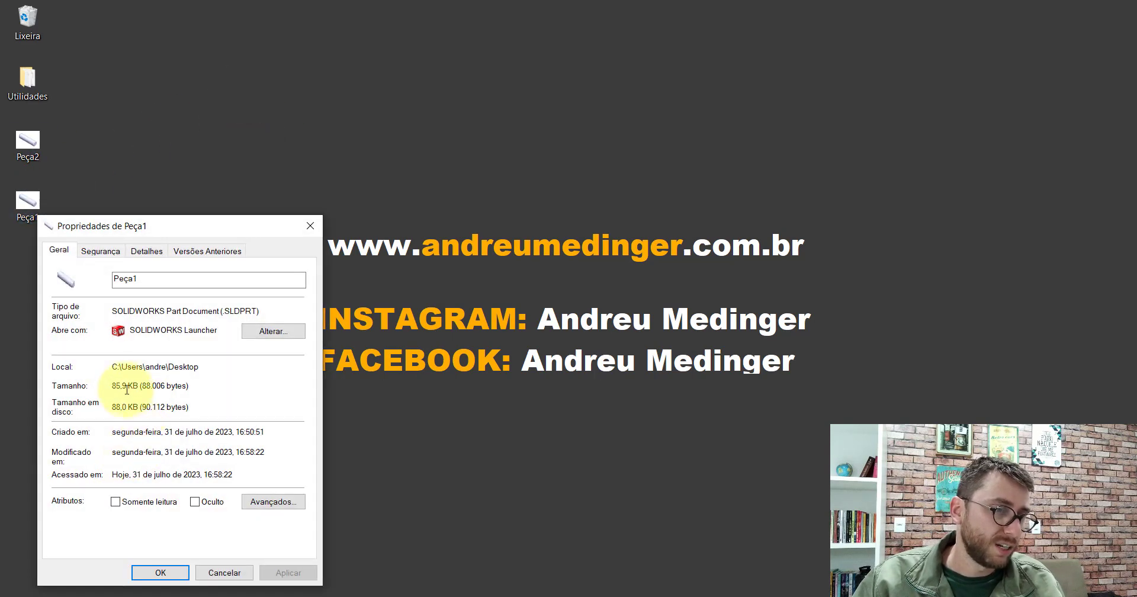
{"action": "left_click", "coordinate": [310, 226]}
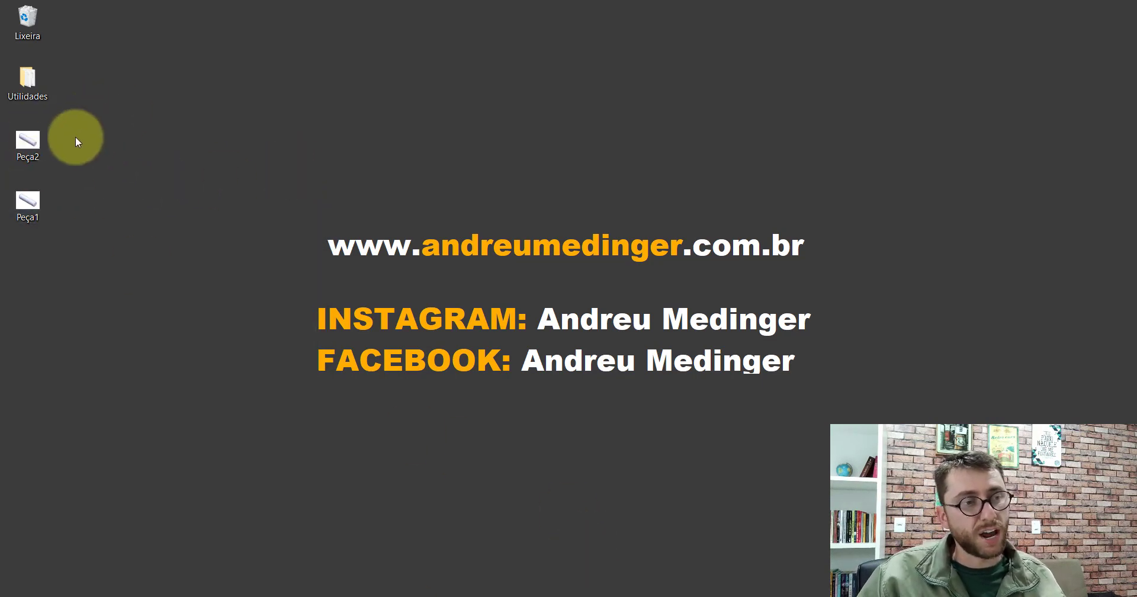
{"action": "left_click", "coordinate": [27, 143]}
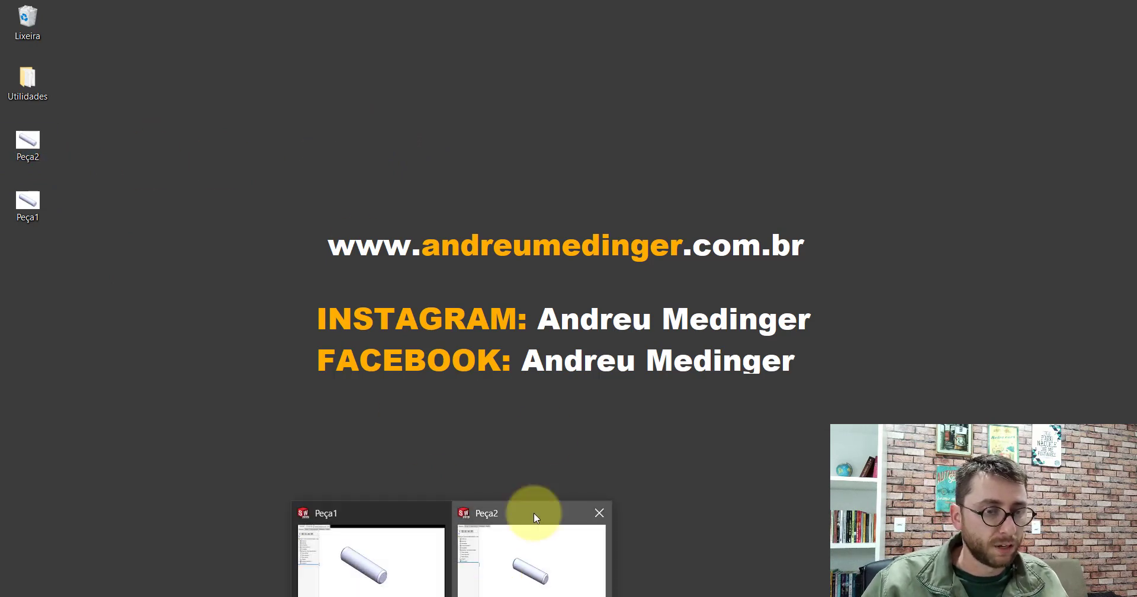
{"action": "left_click", "coordinate": [533, 521]}
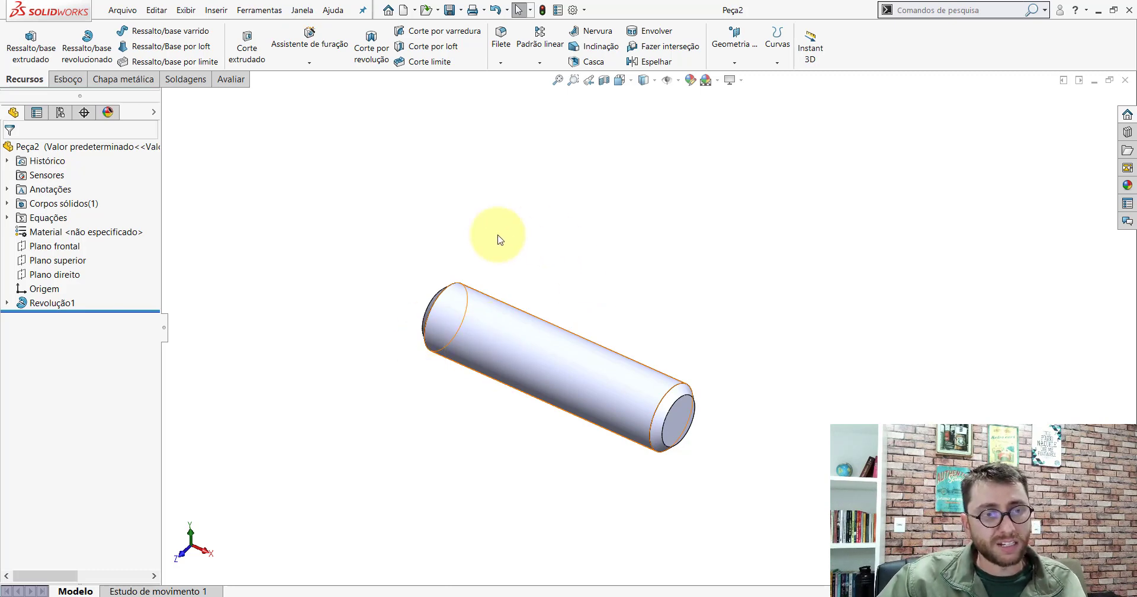
{"action": "double_click", "coordinate": [562, 358]}
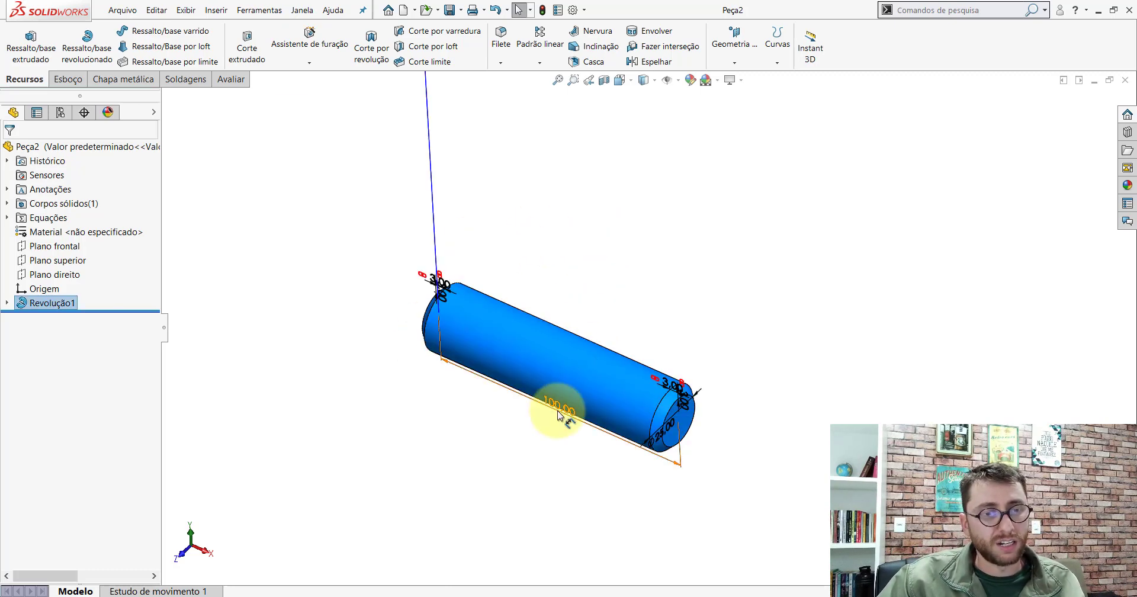
{"action": "left_click", "coordinate": [705, 358]}
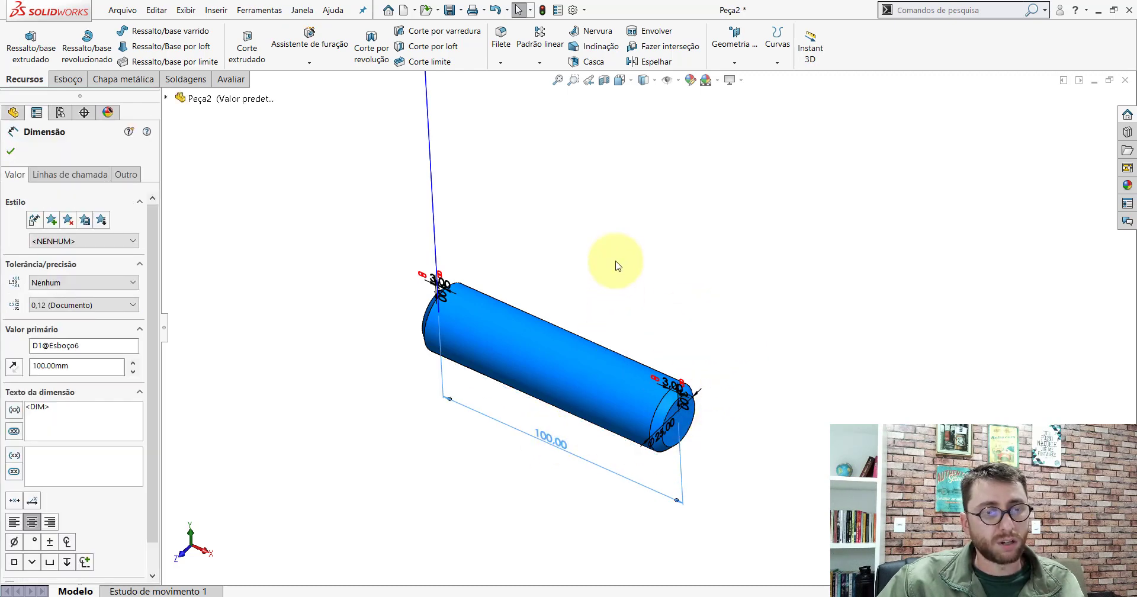
{"action": "left_click", "coordinate": [616, 263]}
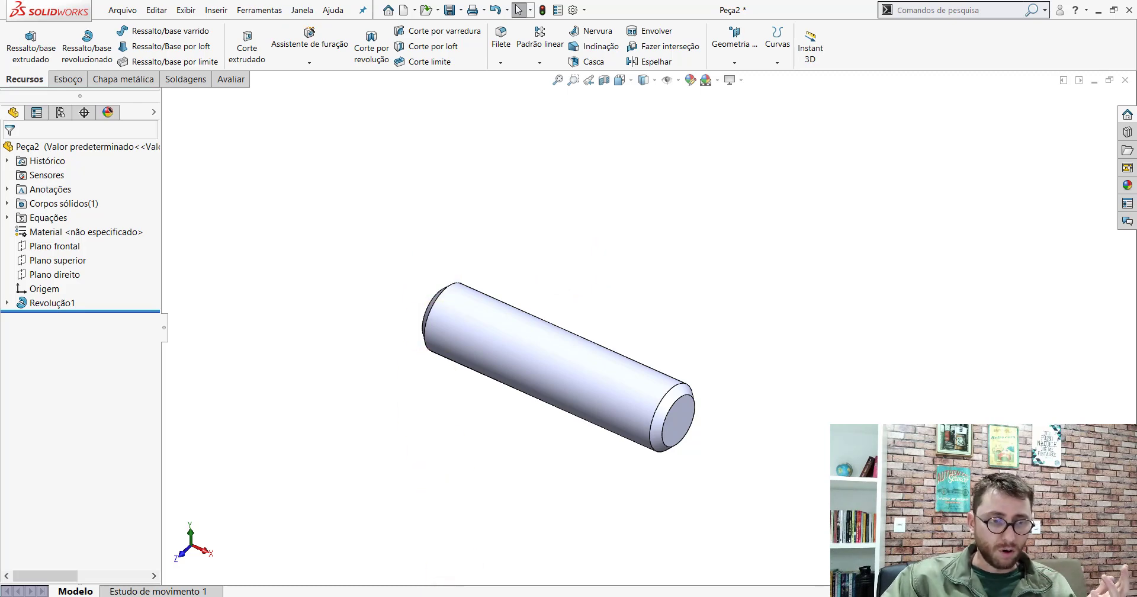
{"action": "key", "text": "ctrl+Tab"}
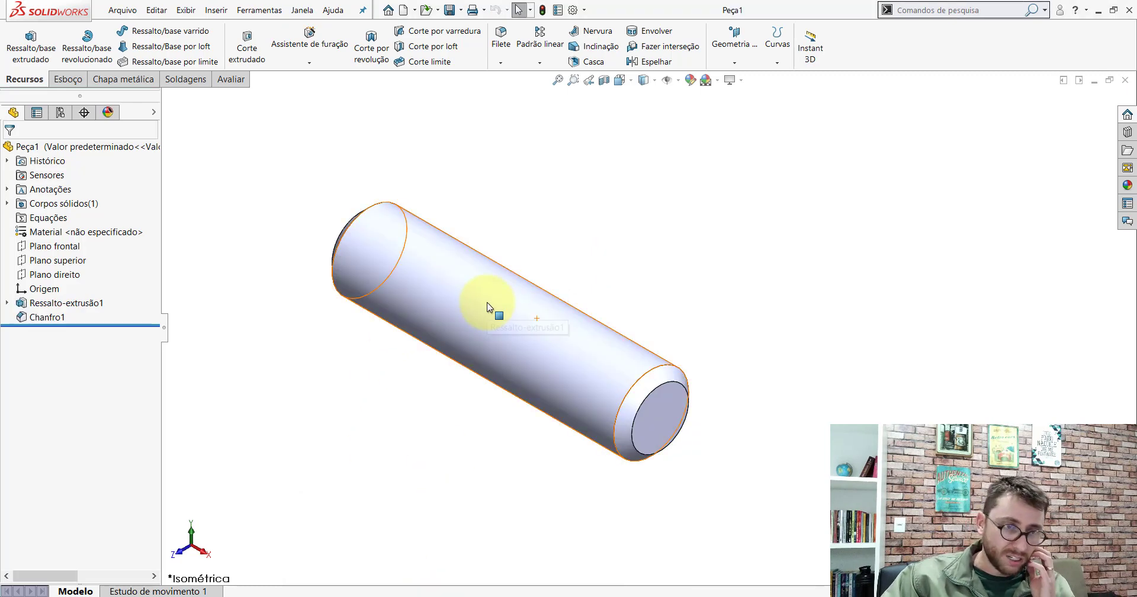
{"action": "double_click", "coordinate": [487, 302]}
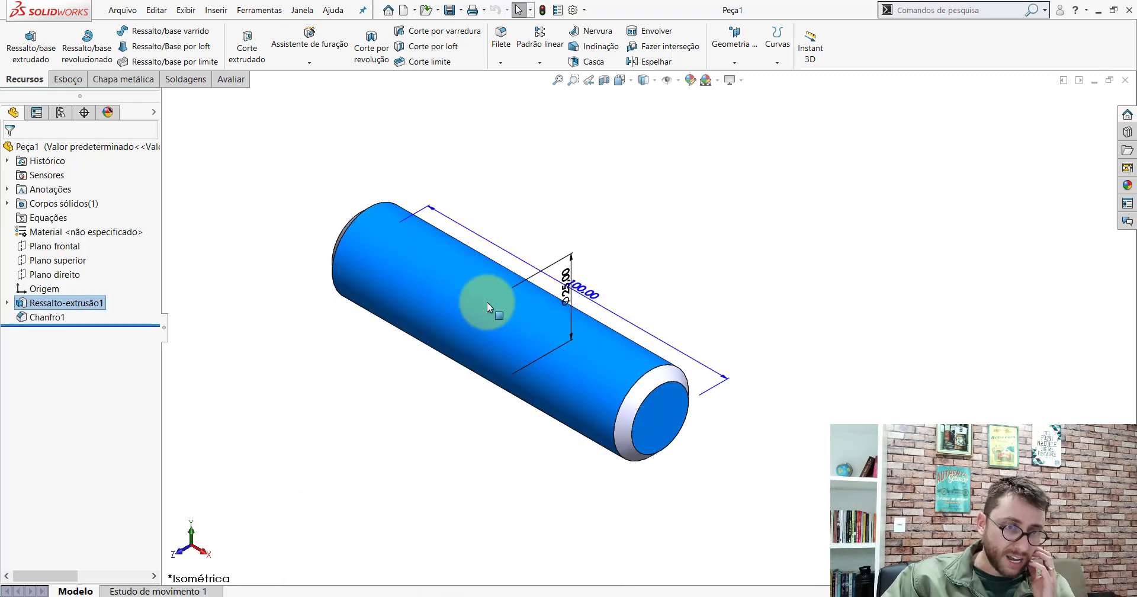
{"action": "left_click", "coordinate": [668, 354]}
{"action": "left_click", "coordinate": [669, 377]}
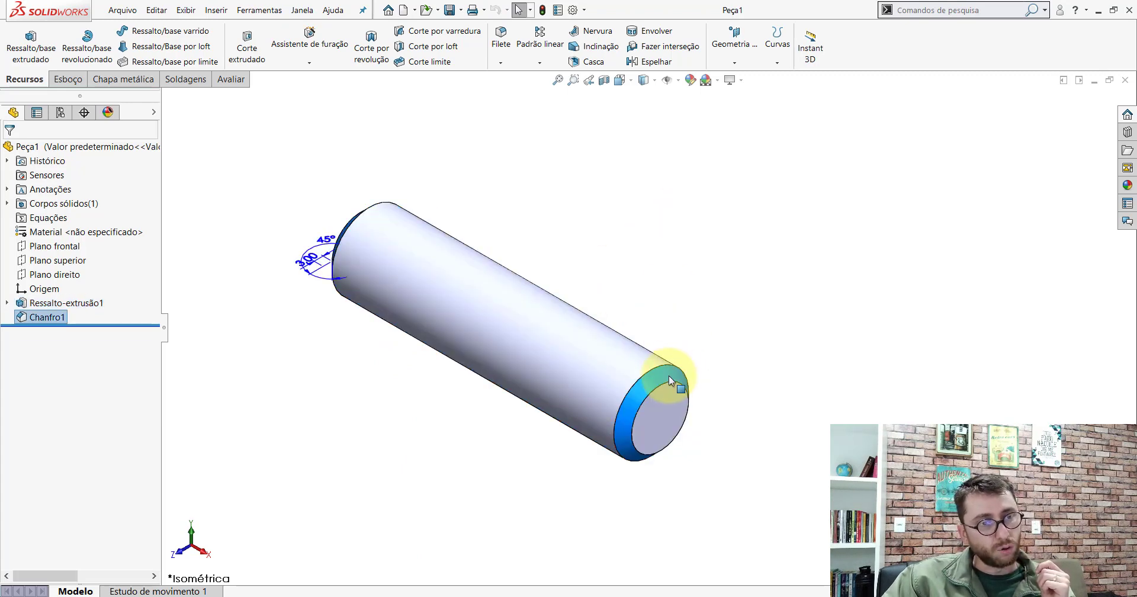
{"action": "left_click", "coordinate": [591, 187]}
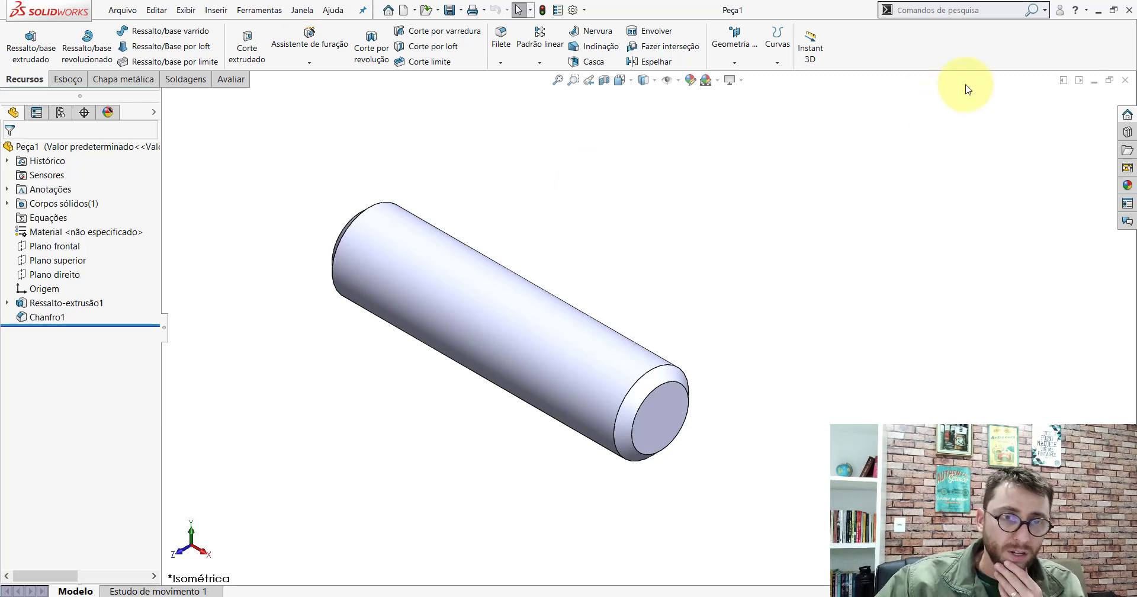
{"action": "left_click", "coordinate": [1099, 10]}
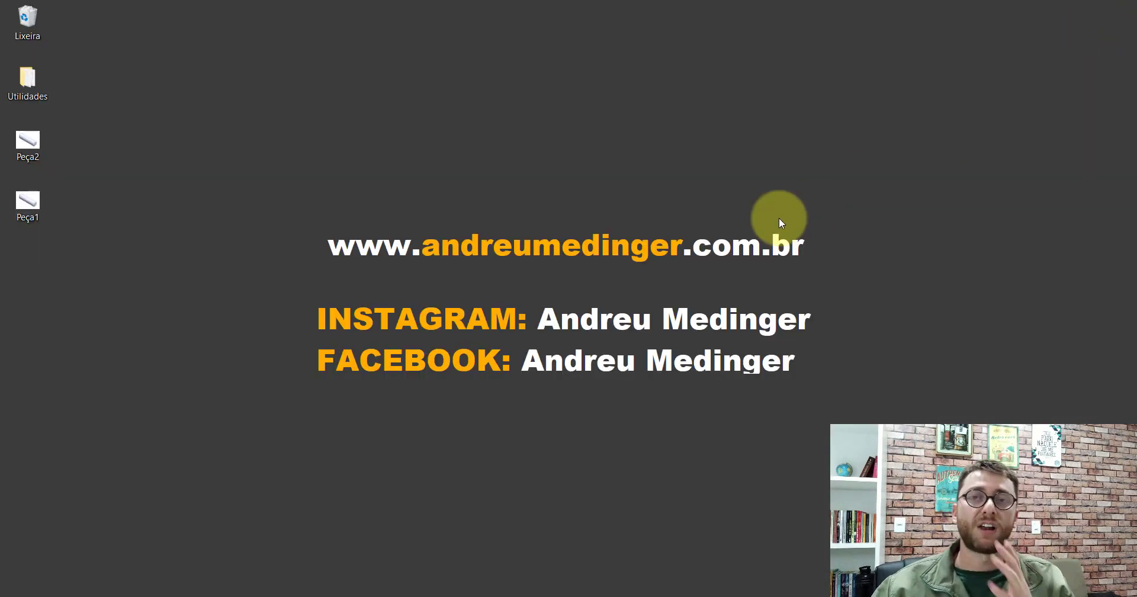